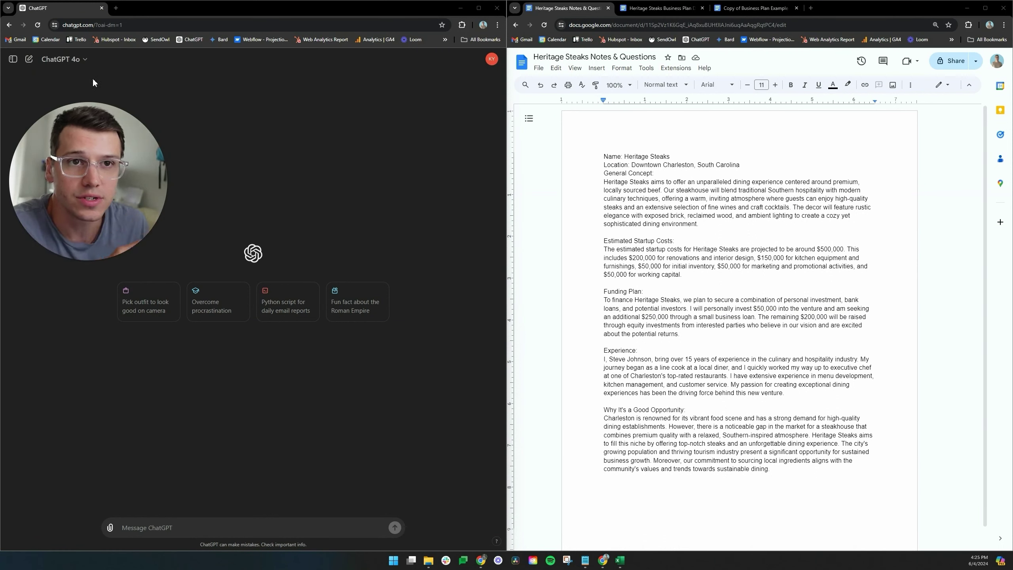
pyautogui.moveTo(98, 147)
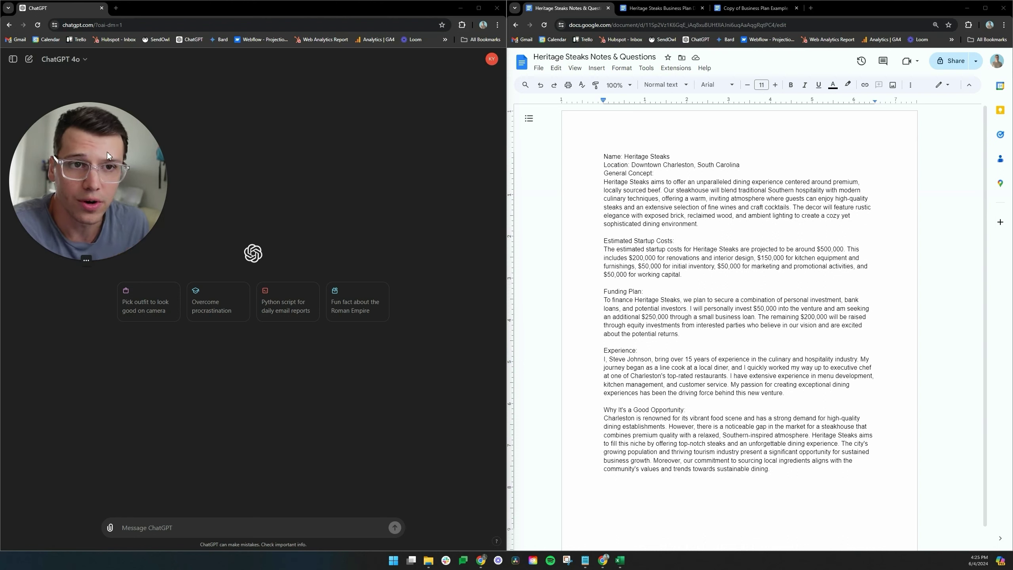
pyautogui.moveTo(97, 179); pyautogui.dragTo(82, 86)
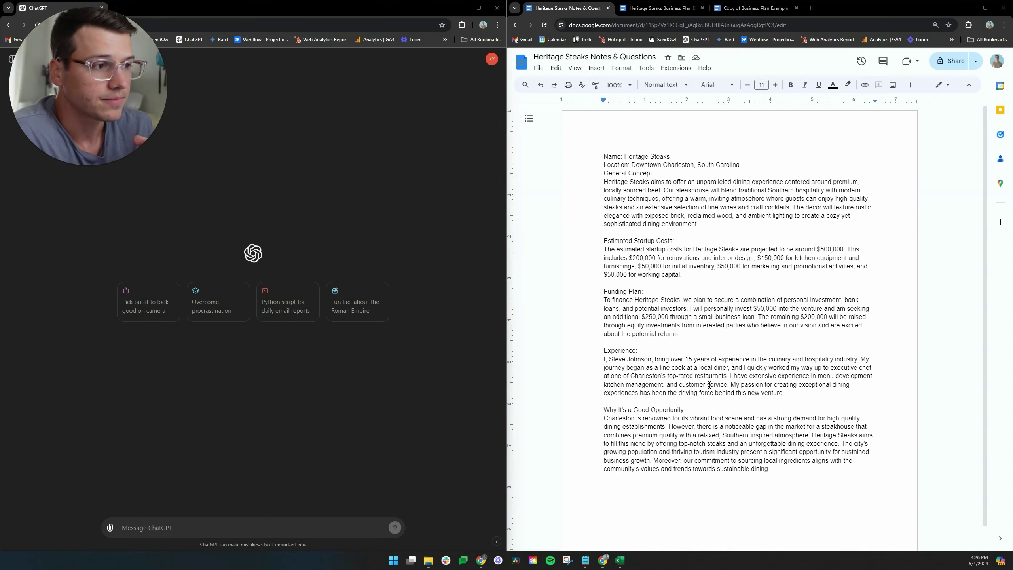
pyautogui.doubleClick(727, 347)
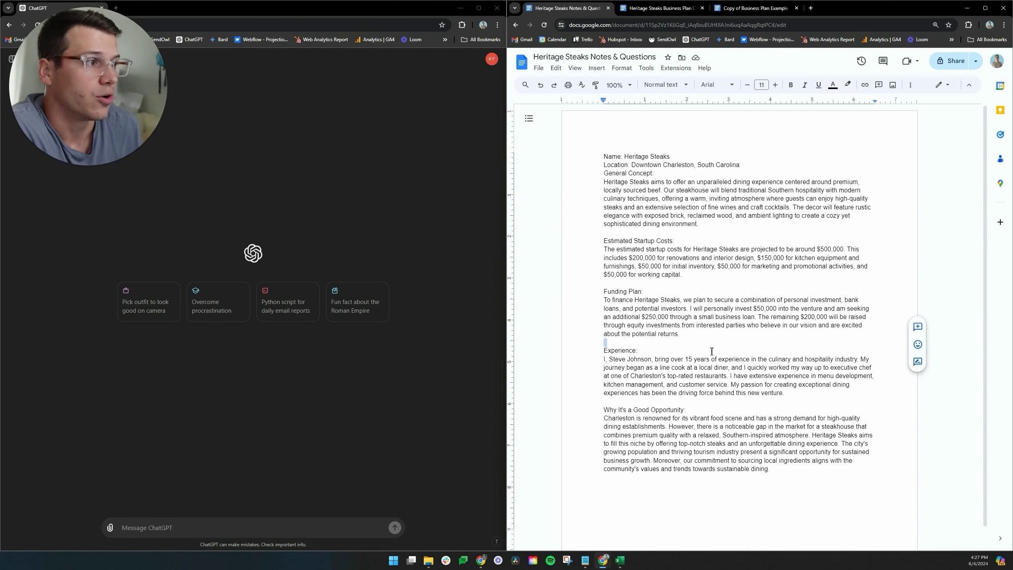
pyautogui.click(681, 366)
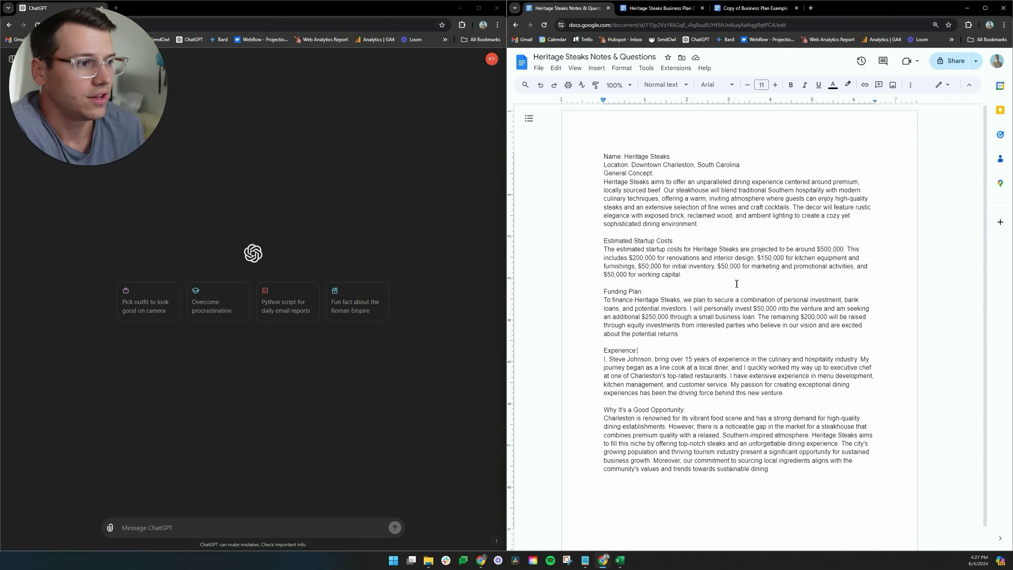
pyautogui.doubleClick(741, 410)
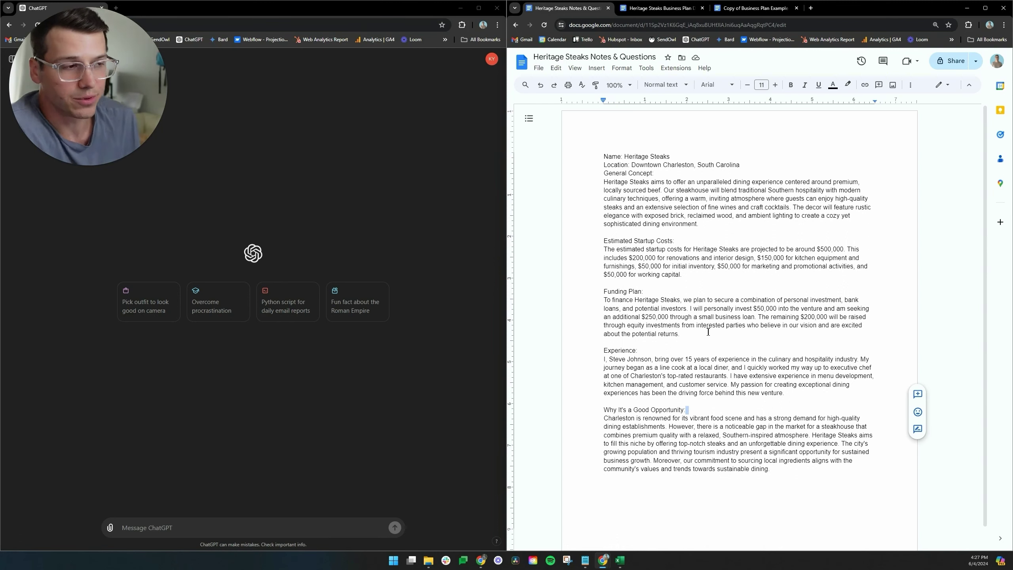
pyautogui.click(740, 303)
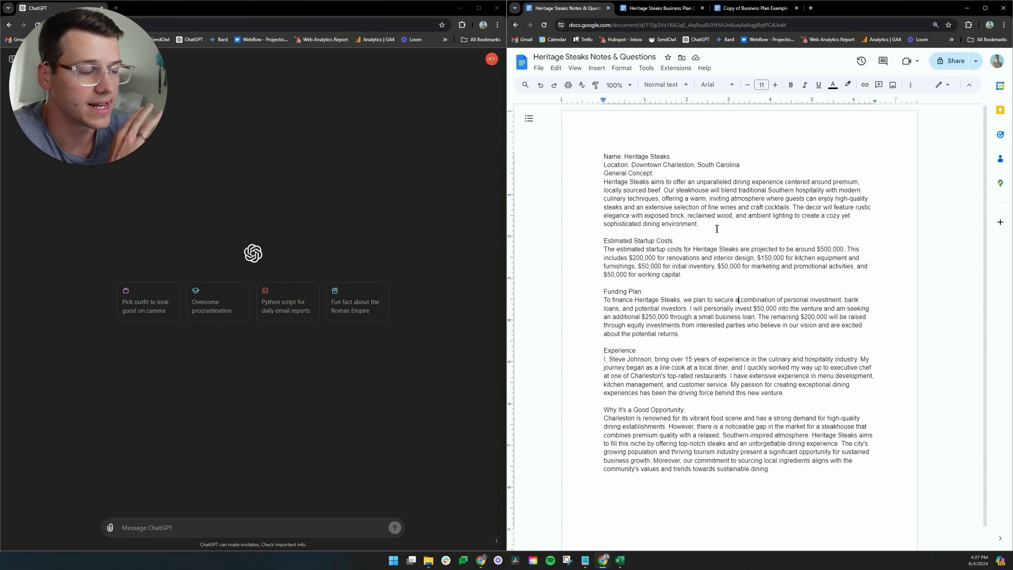
pyautogui.scroll(-1, 715, 247)
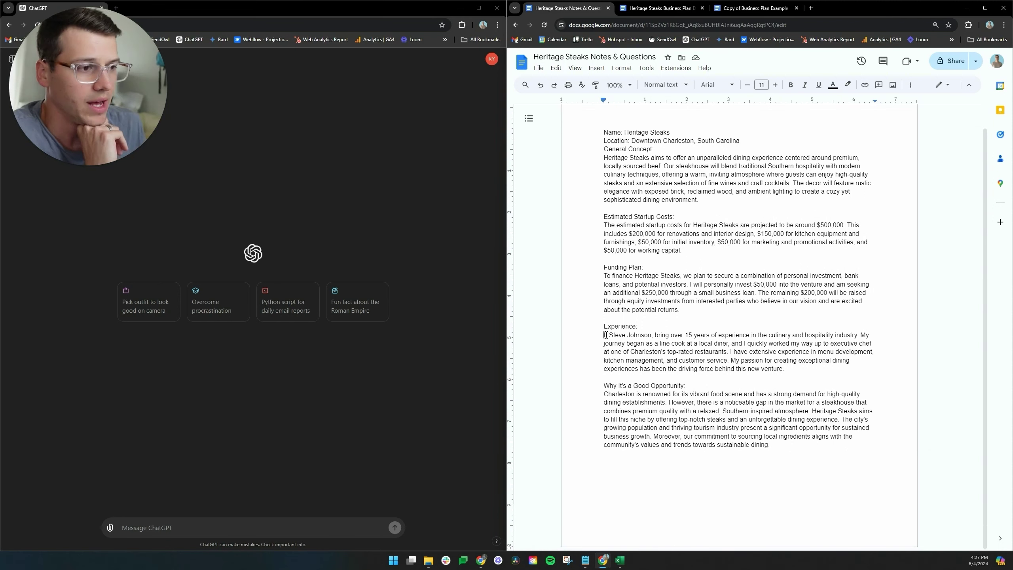
pyautogui.moveTo(606, 335); pyautogui.dragTo(759, 344)
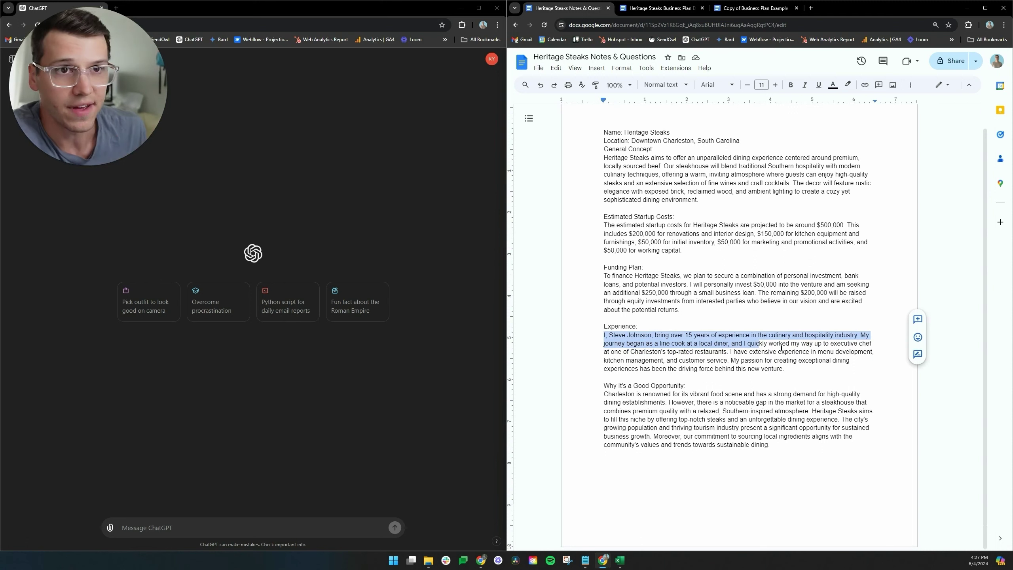
pyautogui.click(761, 354)
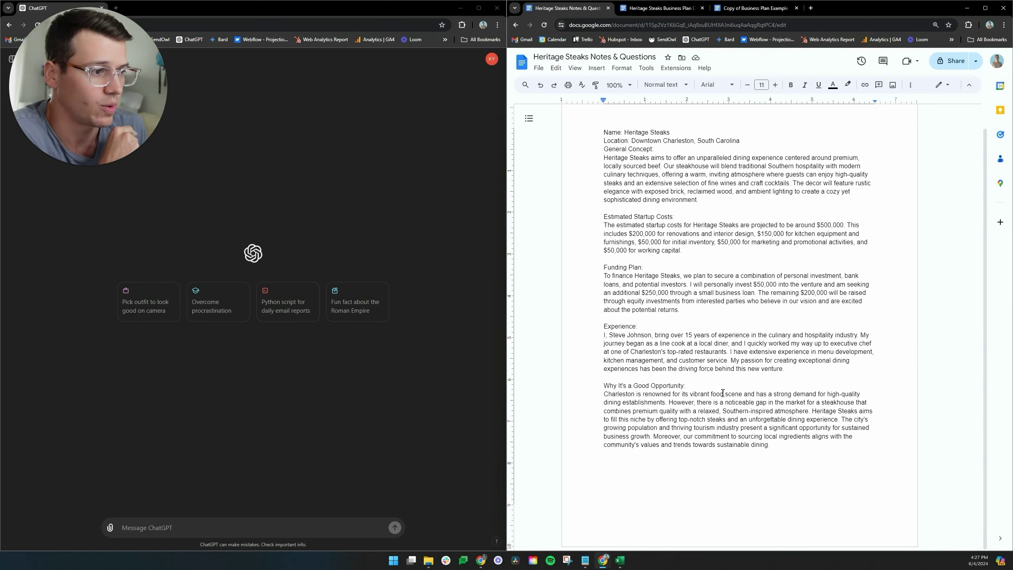
pyautogui.scroll(1, 723, 393)
pyautogui.click(687, 310)
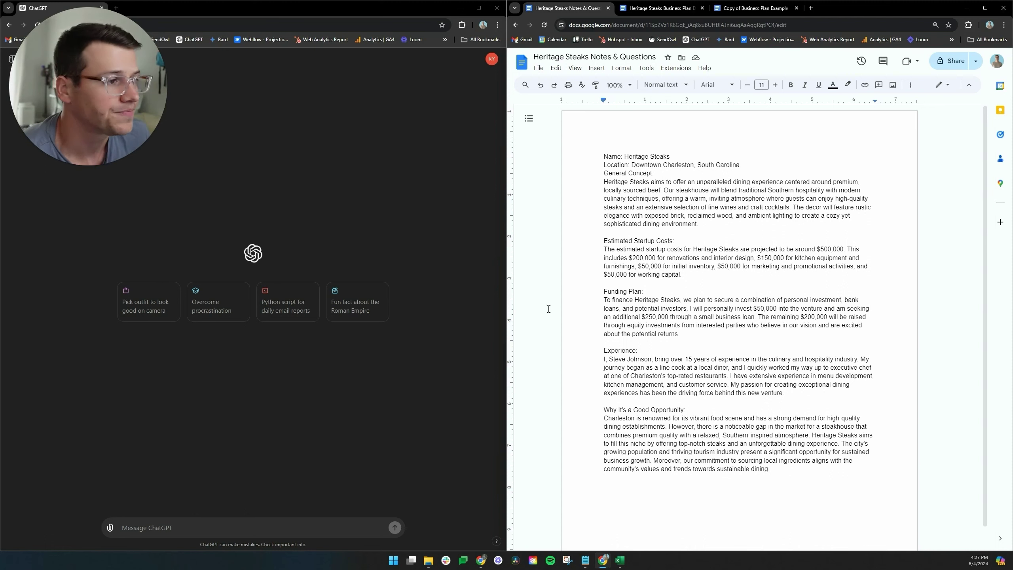
pyautogui.click(686, 308)
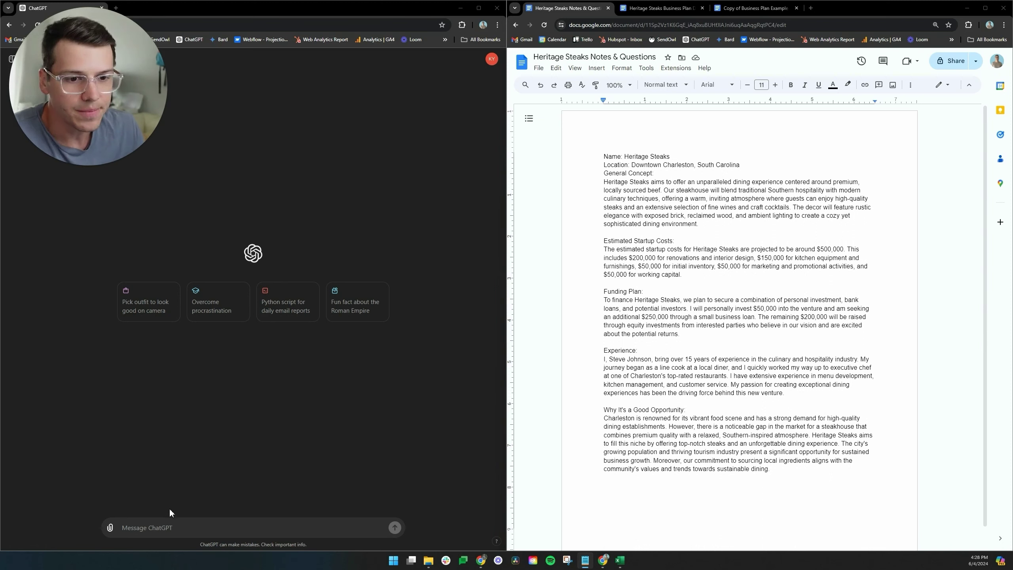
# Paste the business plan outline request, fix the 'Steakhouse' spelling, and append 'for this startup restaurant'.
pyautogui.click(182, 523)
pyautogui.write("I'm writing a business plan for a new Steakhoouse. I have included all of the context of what I know about the business down below. Produce a recommended detailed outline for the business plan.")
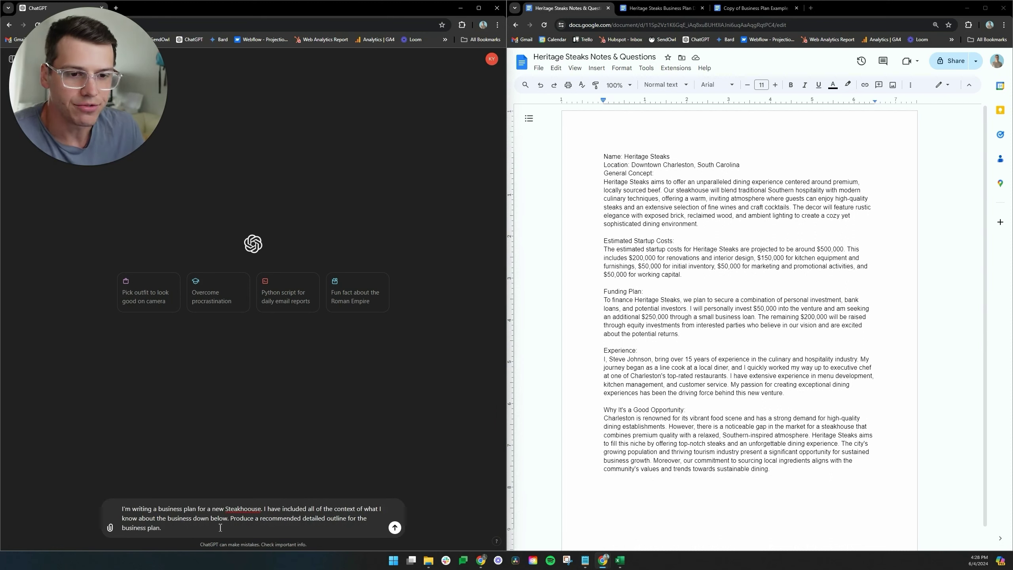
pyautogui.rightClick(245, 511)
pyautogui.click(285, 346)
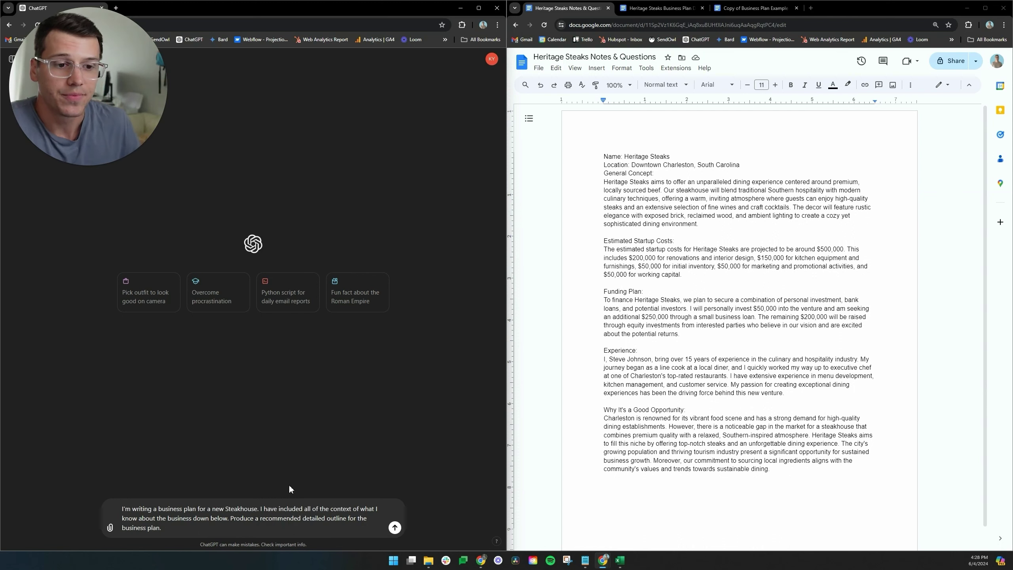
pyautogui.click(162, 528)
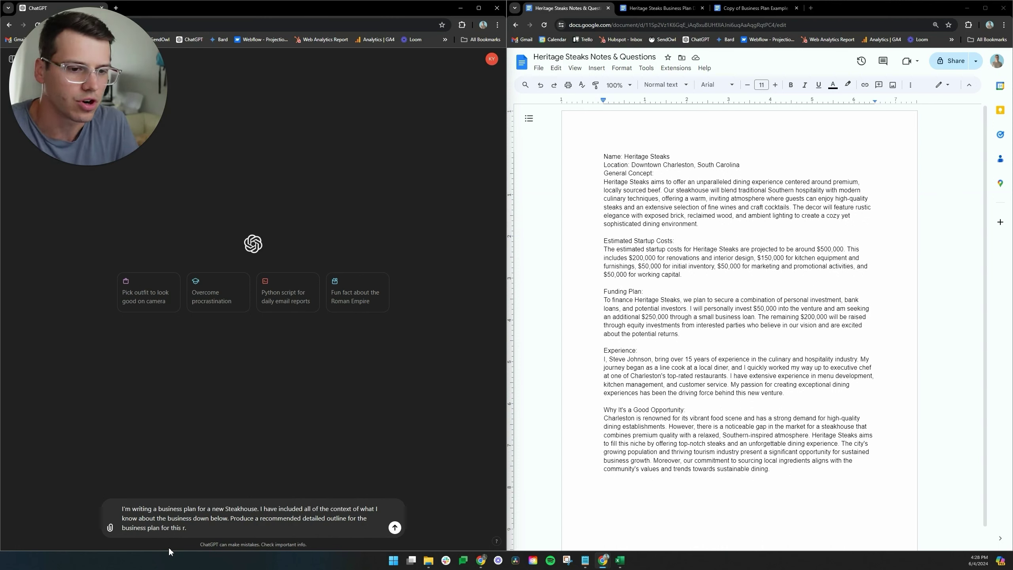
pyautogui.write('for this startup restaurant')
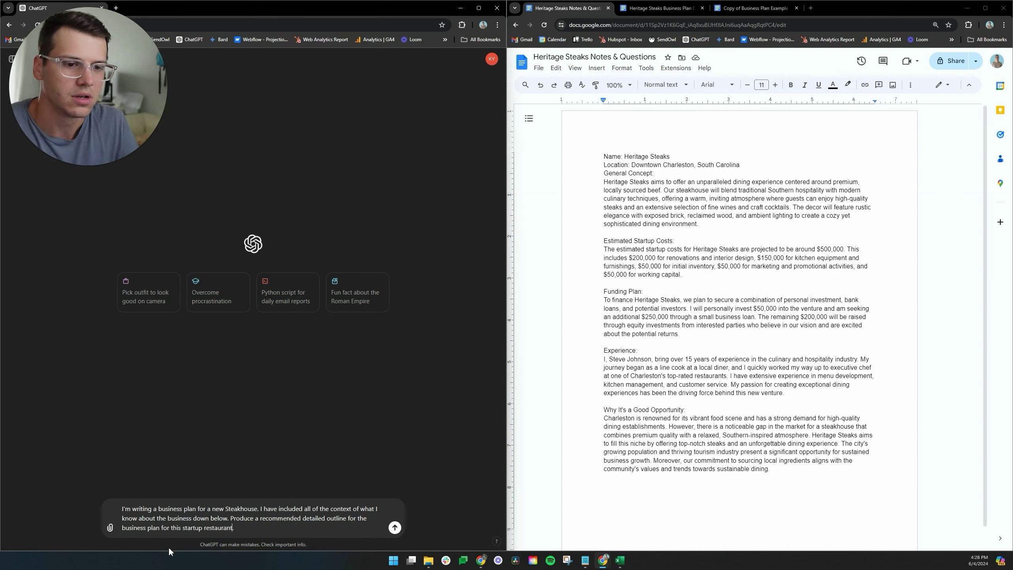
# End the request with a period and paste the Heritage Steaks notes on a new line below.
pyautogui.click(842, 332)
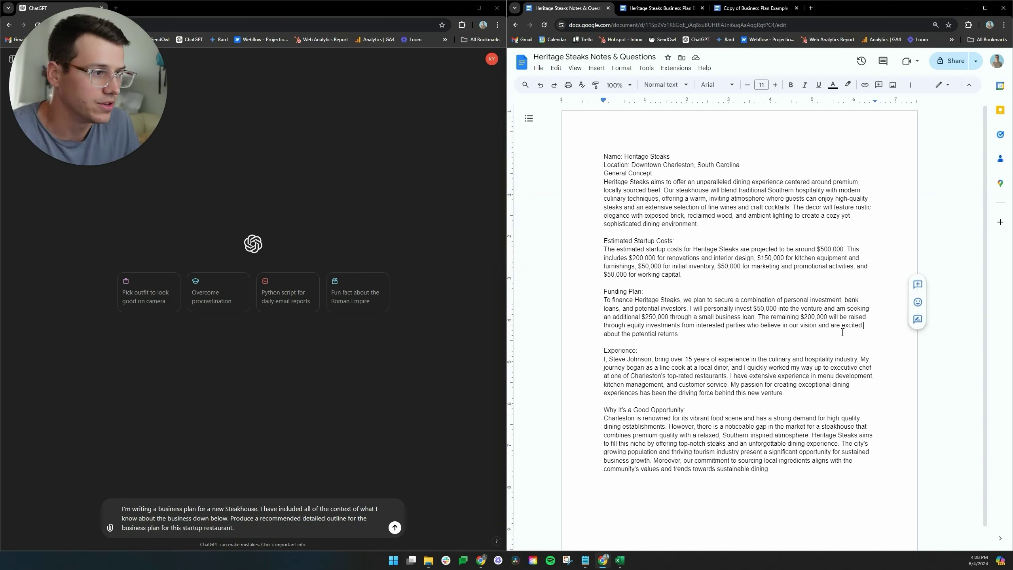
pyautogui.hotkey('ctrl', 'a')
pyautogui.hotkey('ctrl', 'c')
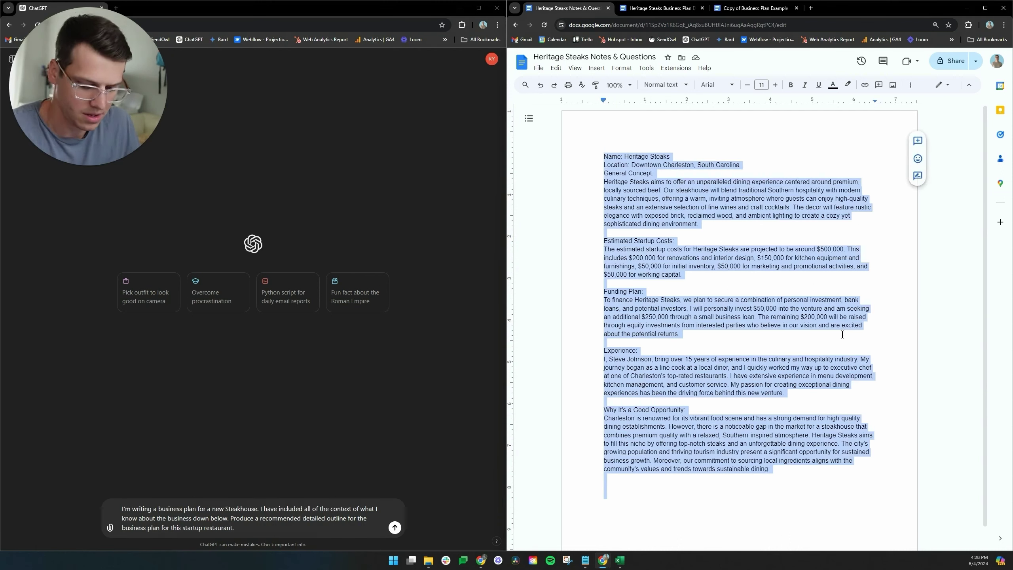
pyautogui.click(239, 527)
pyautogui.write('.')
pyautogui.hotkey('shift', 'Return')
pyautogui.hotkey('ctrl', 'v')
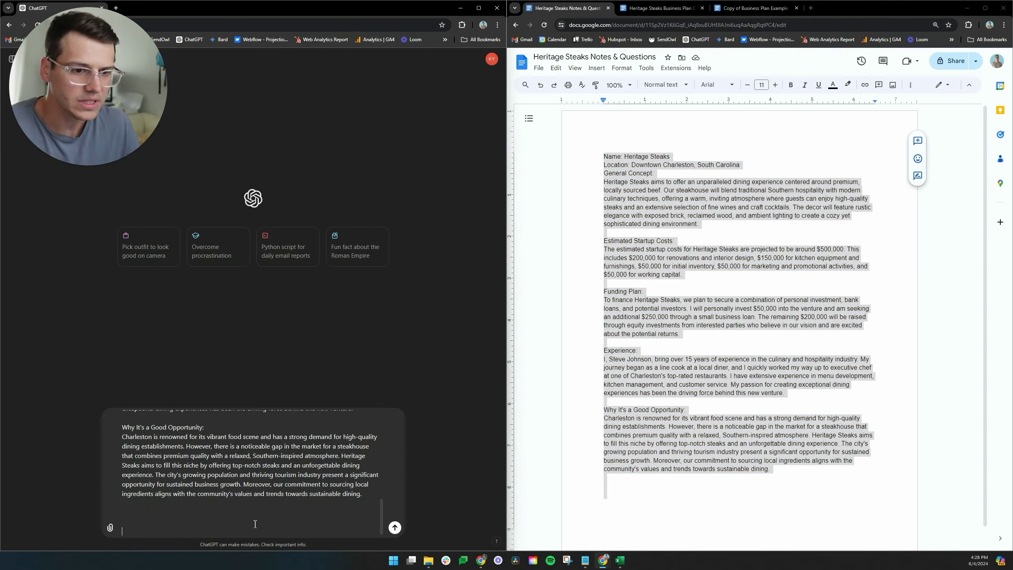
# Send the request with the notes and review the generated Heritage Steaks outline.
pyautogui.click(395, 528)
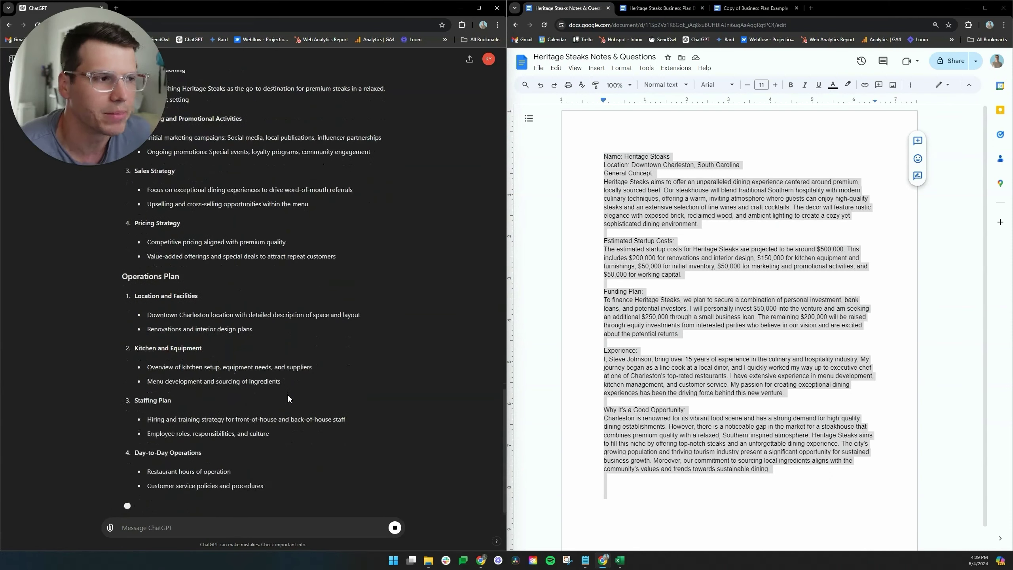
pyautogui.click(723, 336)
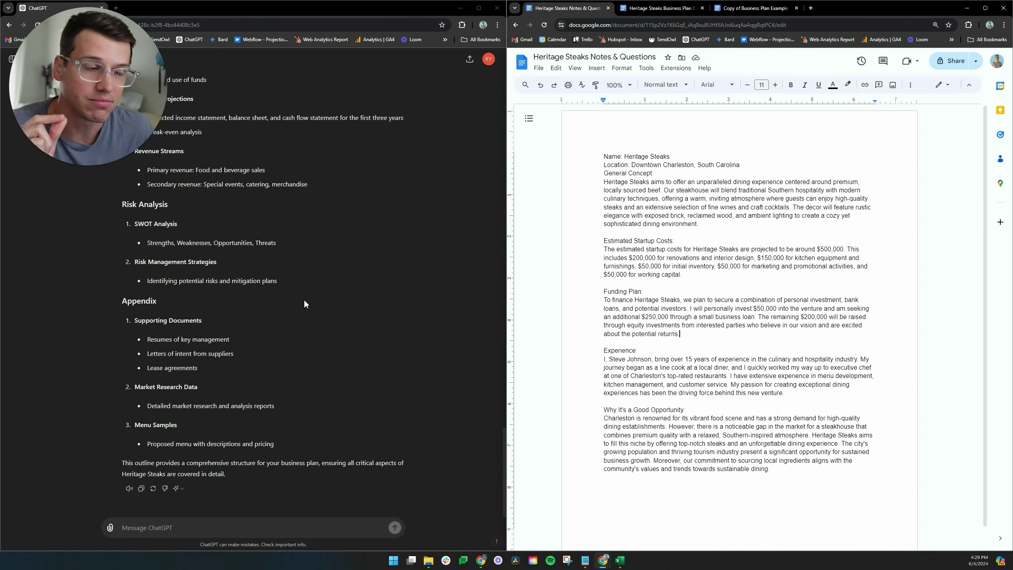
pyautogui.scroll(15, 235, 273)
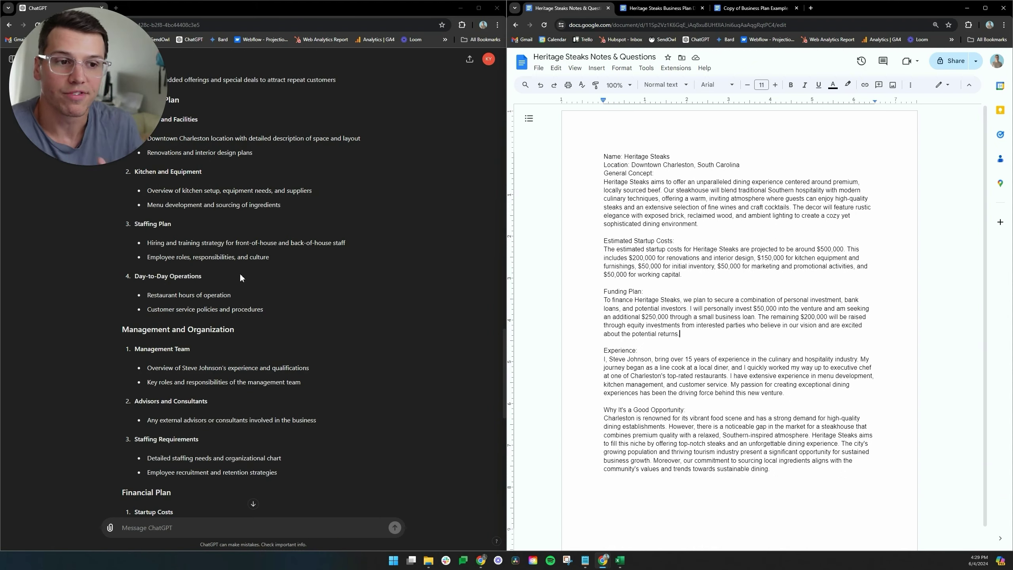
pyautogui.scroll(15, 240, 278)
# Select and copy ChatGPT's business plan outline reply.
pyautogui.scroll(9, 264, 281)
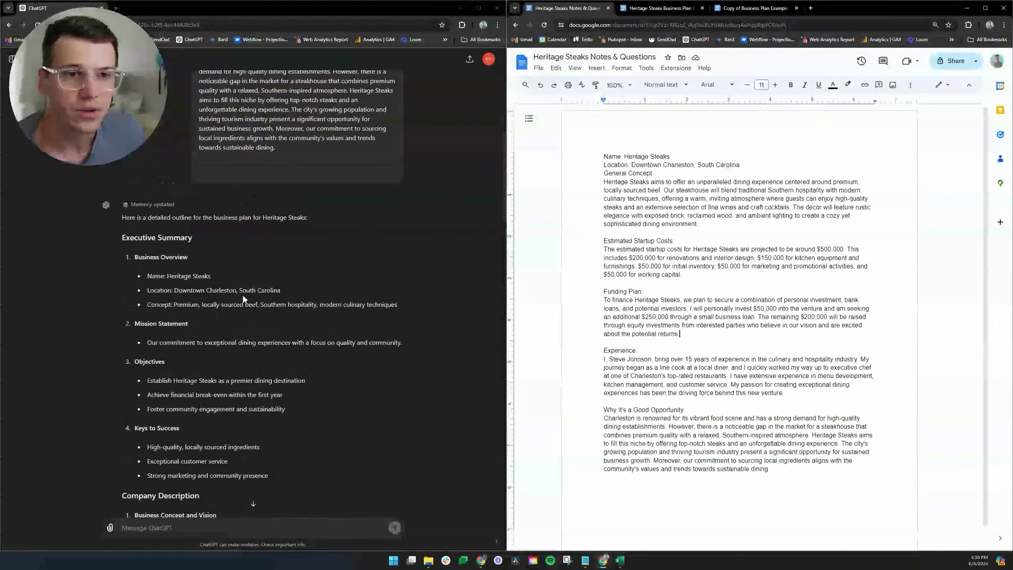
pyautogui.click(127, 278)
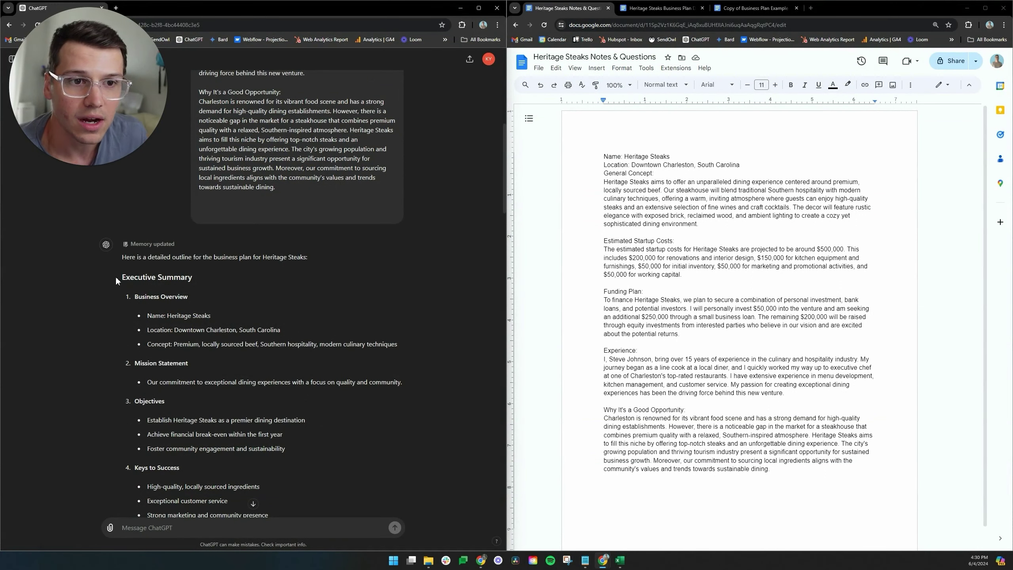
pyautogui.moveTo(115, 276); pyautogui.dragTo(249, 338)
pyautogui.scroll(3, 114, 260)
pyautogui.moveTo(153, 283)
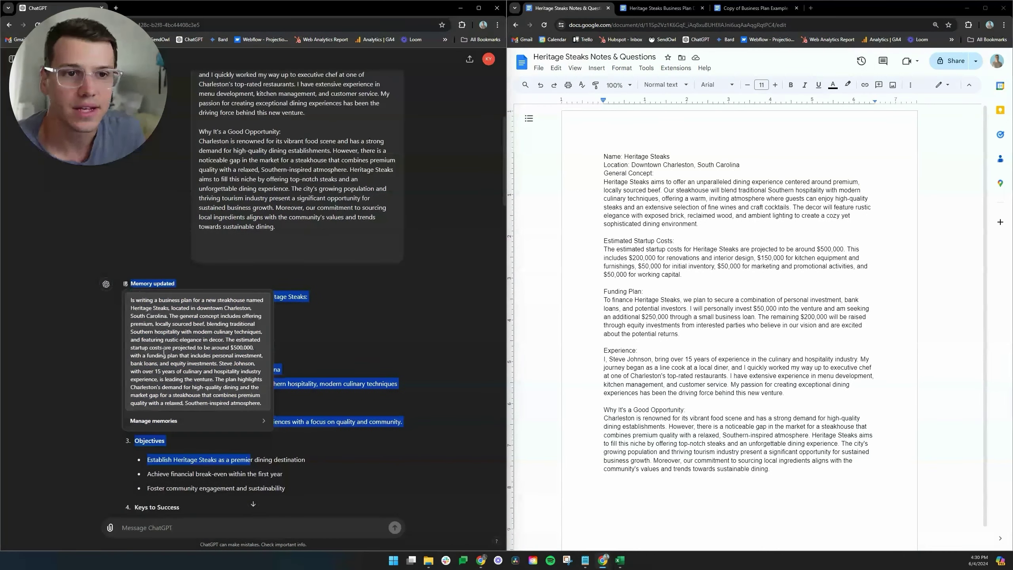
pyautogui.click(104, 393)
pyautogui.moveTo(118, 316); pyautogui.dragTo(306, 440)
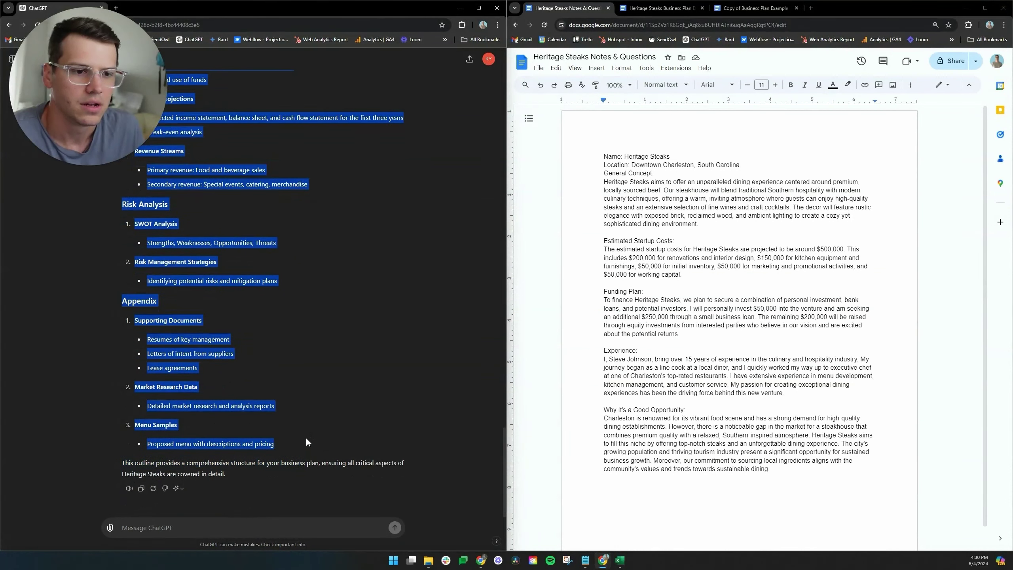
# Paste the outline on the last line of the notes document and clear its formatting.
pyautogui.scroll(-1, 631, 454)
pyautogui.click(645, 479)
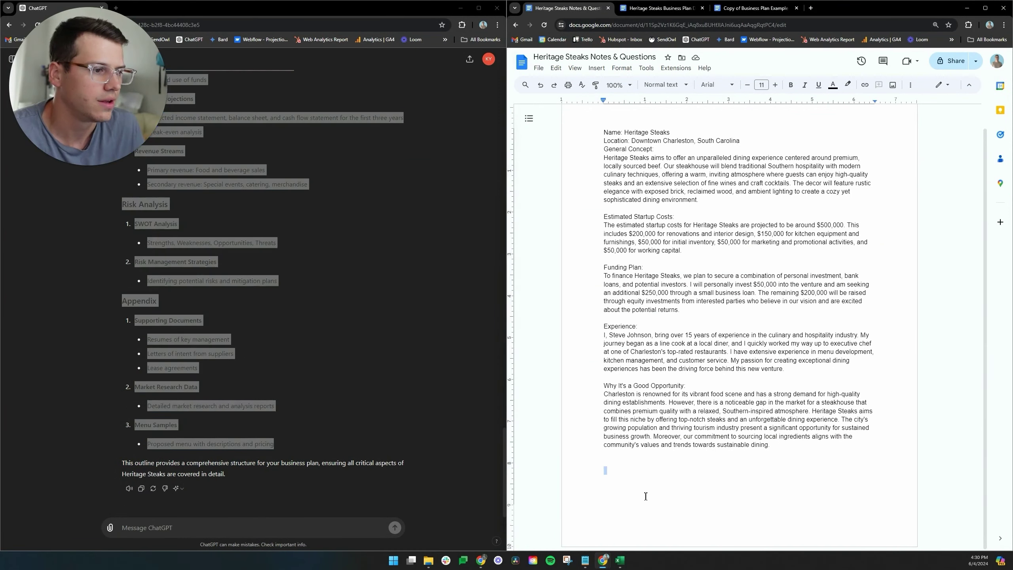
pyautogui.hotkey('ctrl', 'v')
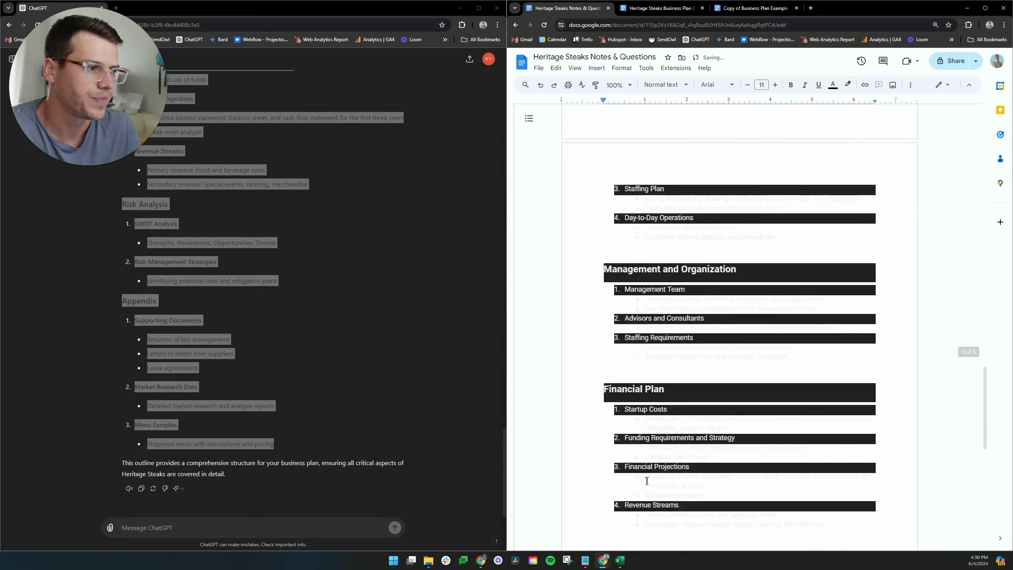
pyautogui.moveTo(603, 518); pyautogui.dragTo(618, 410)
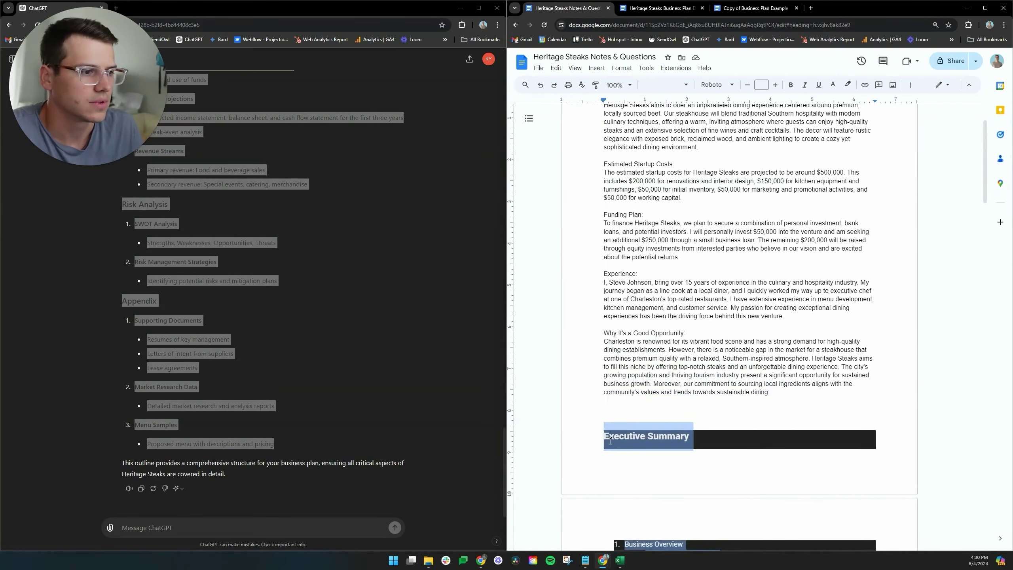
pyautogui.rightClick(590, 438)
pyautogui.click(666, 420)
pyautogui.scroll(-4, 666, 420)
pyautogui.click(715, 420)
pyautogui.scroll(-6, 701, 414)
pyautogui.scroll(3, 723, 416)
pyautogui.scroll(3, 723, 416)
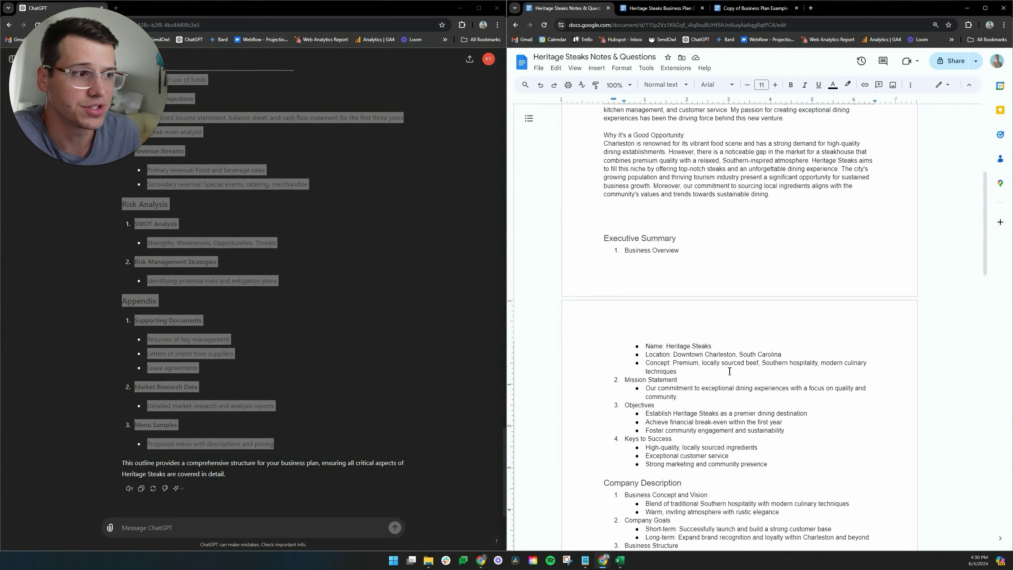
# Scroll through the pasted outline in the notes document to review it.
pyautogui.scroll(-1, 729, 371)
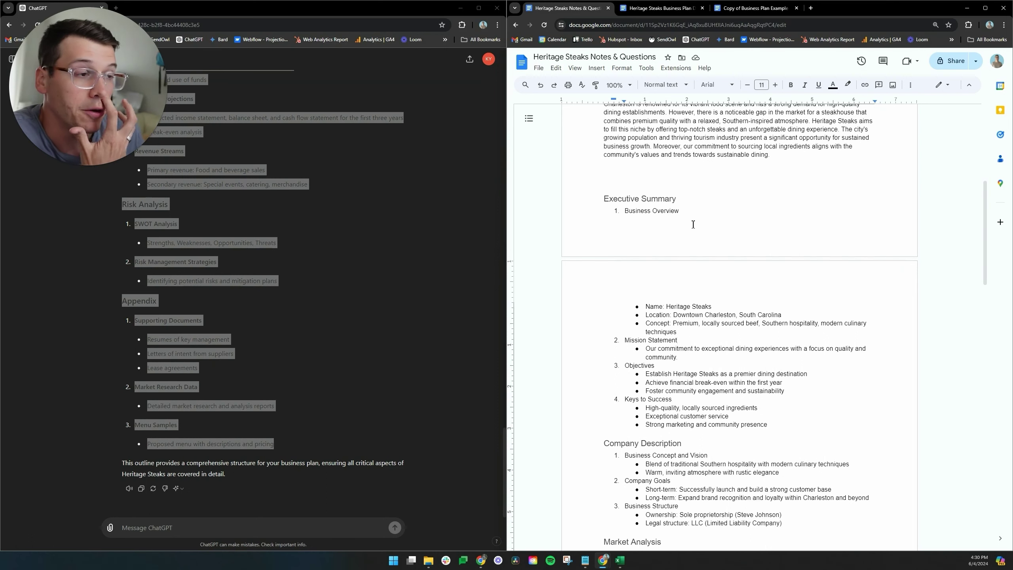
pyautogui.scroll(-2, 699, 303)
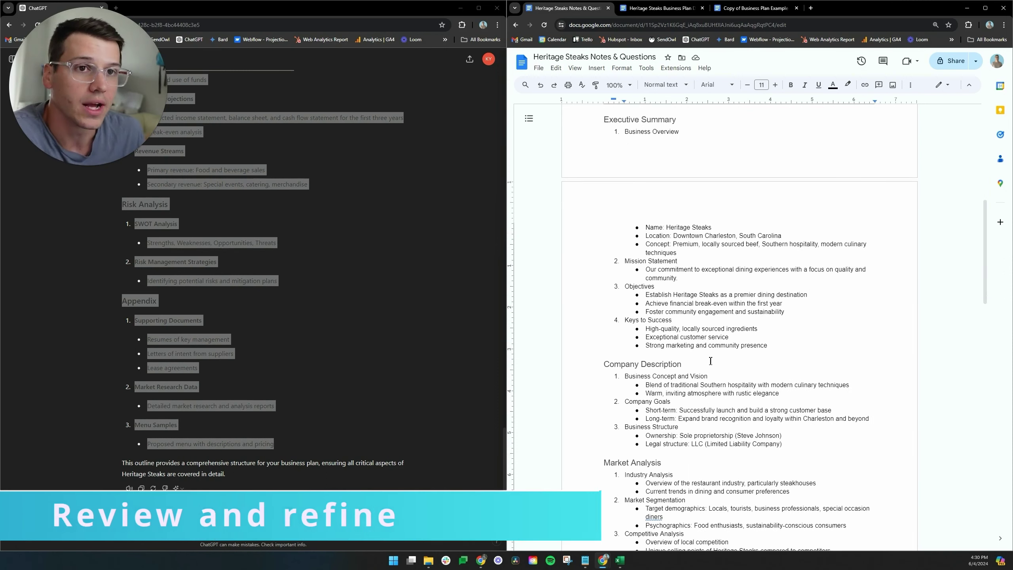
pyautogui.scroll(-2, 744, 369)
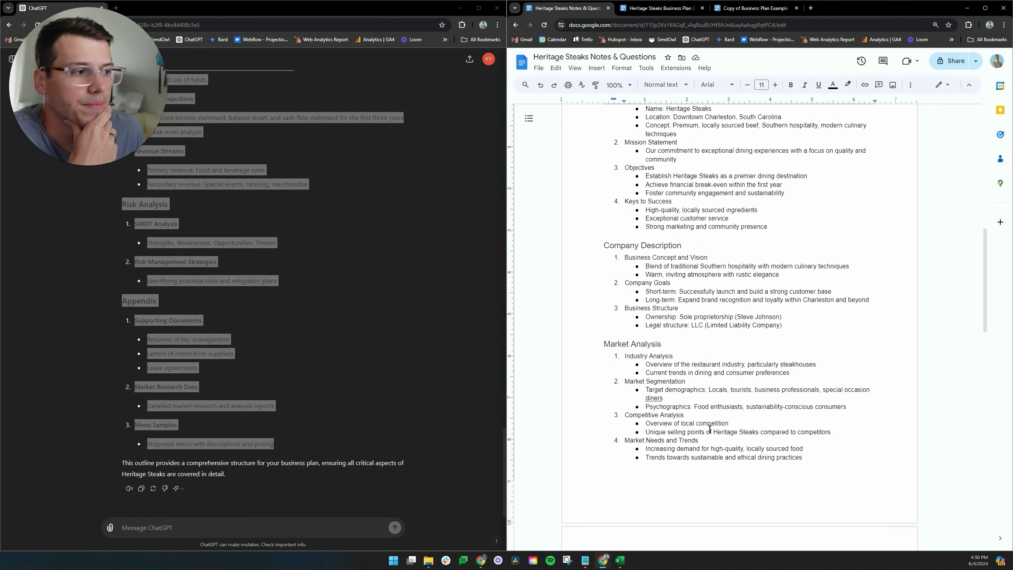
pyautogui.scroll(-4, 714, 403)
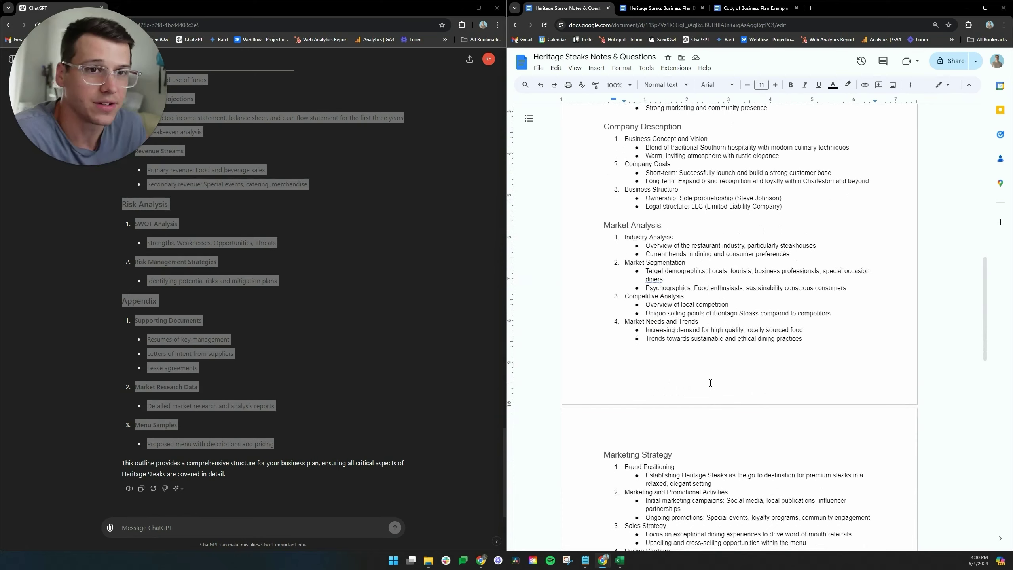
pyautogui.scroll(-8, 738, 395)
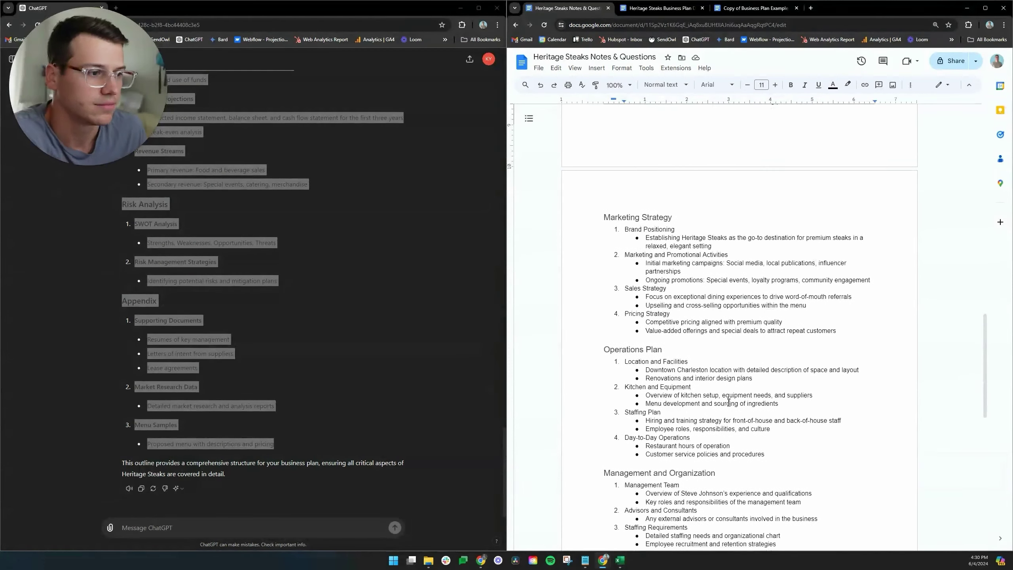
pyautogui.scroll(-2, 733, 377)
pyautogui.scroll(-6, 732, 375)
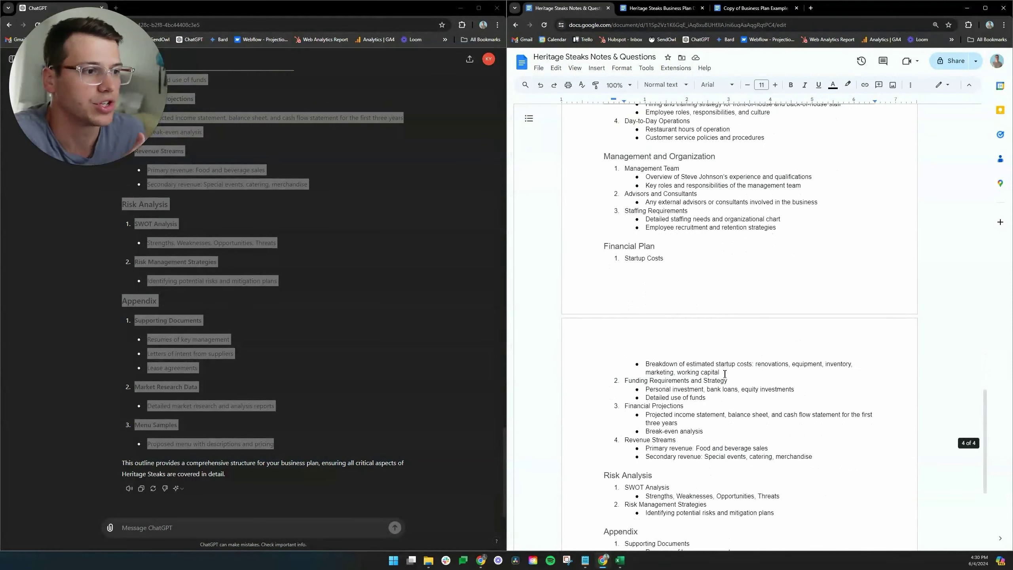
pyautogui.scroll(-3, 728, 370)
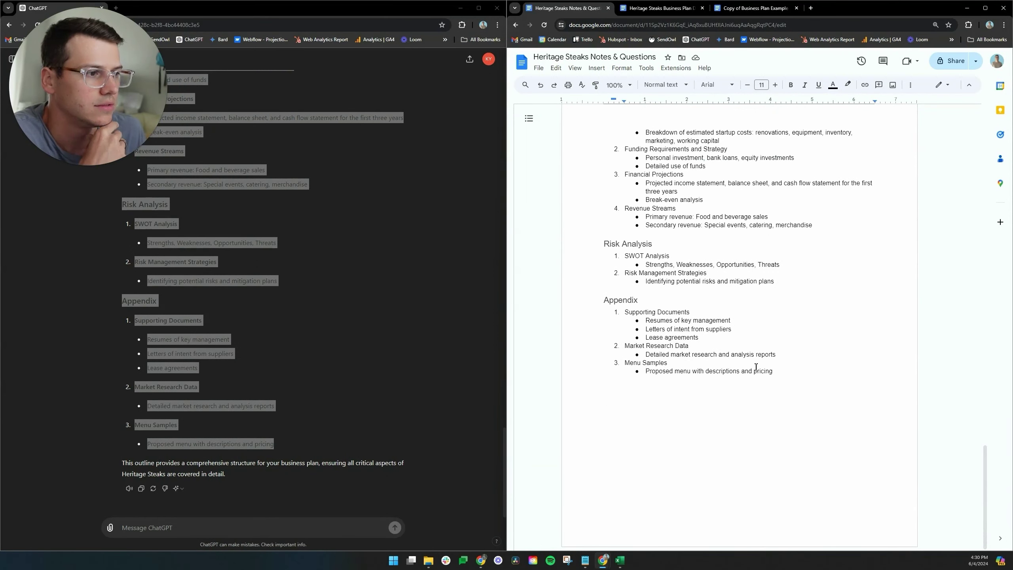
pyautogui.scroll(20, 739, 368)
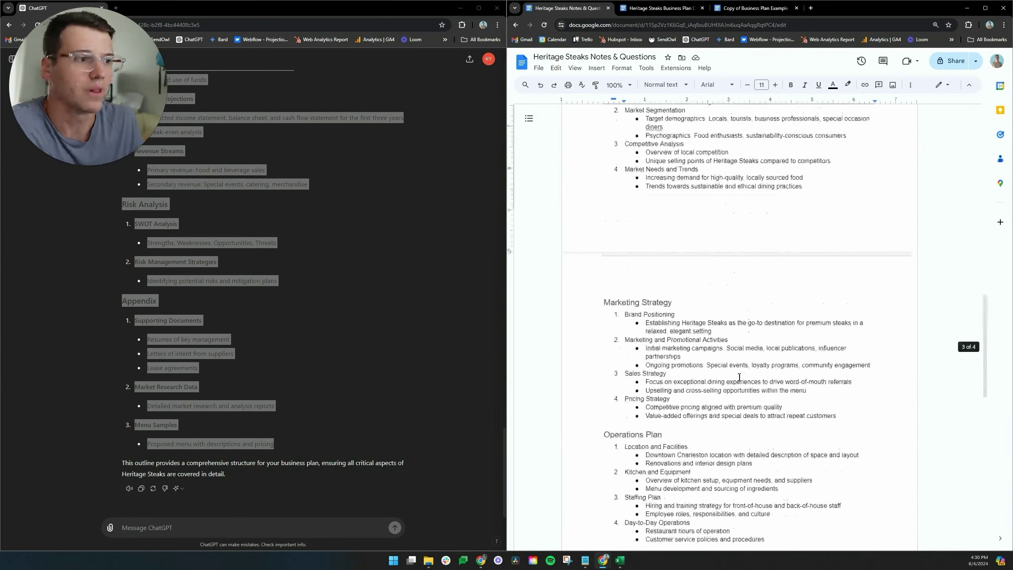
# Paste a ChatGPT prompt asking for 20 or fewer business-plan questions, at most 5 on financial projections.
pyautogui.click(432, 440)
pyautogui.click(447, 446)
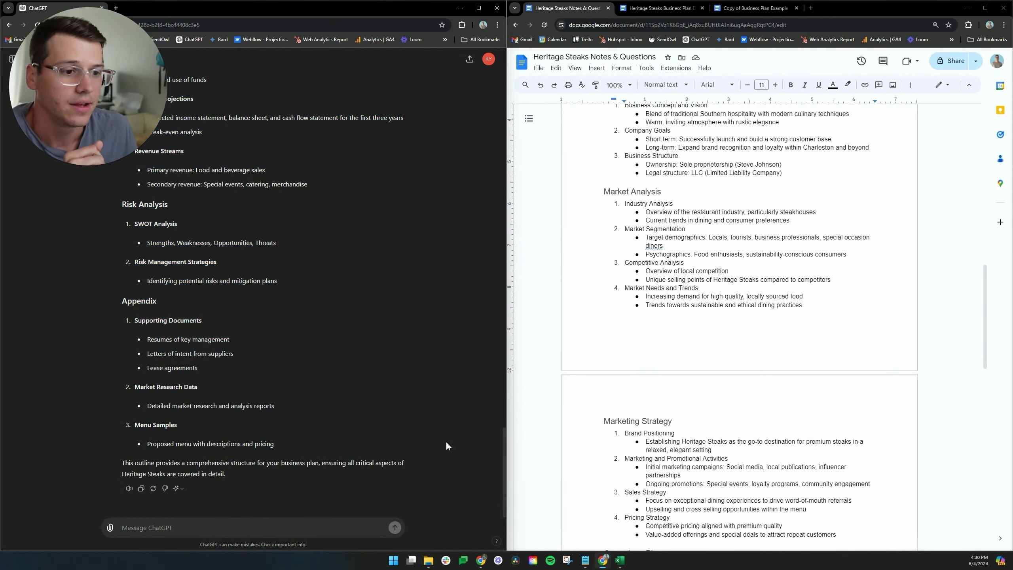
pyautogui.click(218, 530)
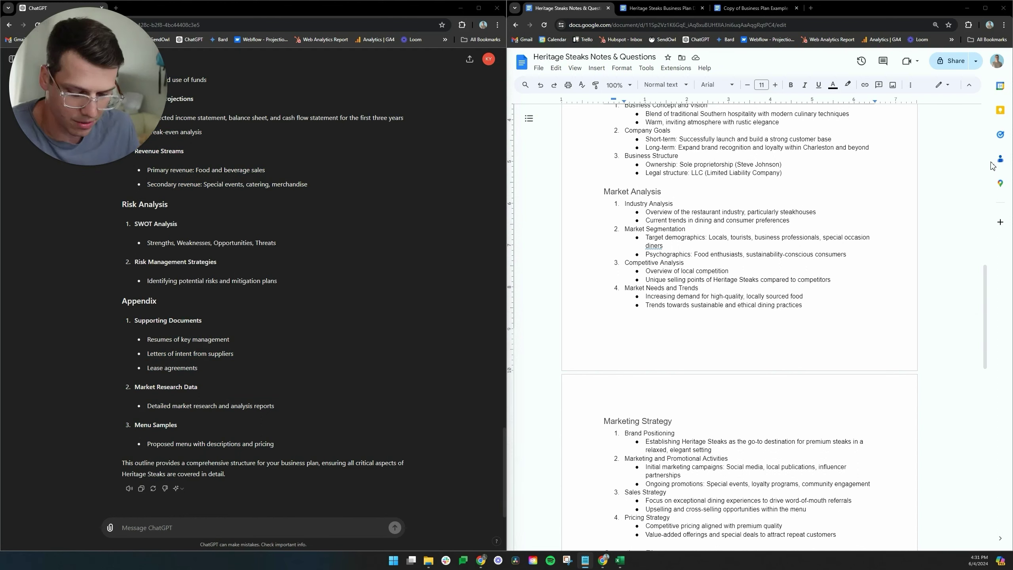
pyautogui.write('With the notes I have provided you, please produce a list of 20 questions or less that we would need to answer in order to write a comprehensive business plan following that outline. Please limit the amount of financial projection/assumptions related questions to 5 or less.')
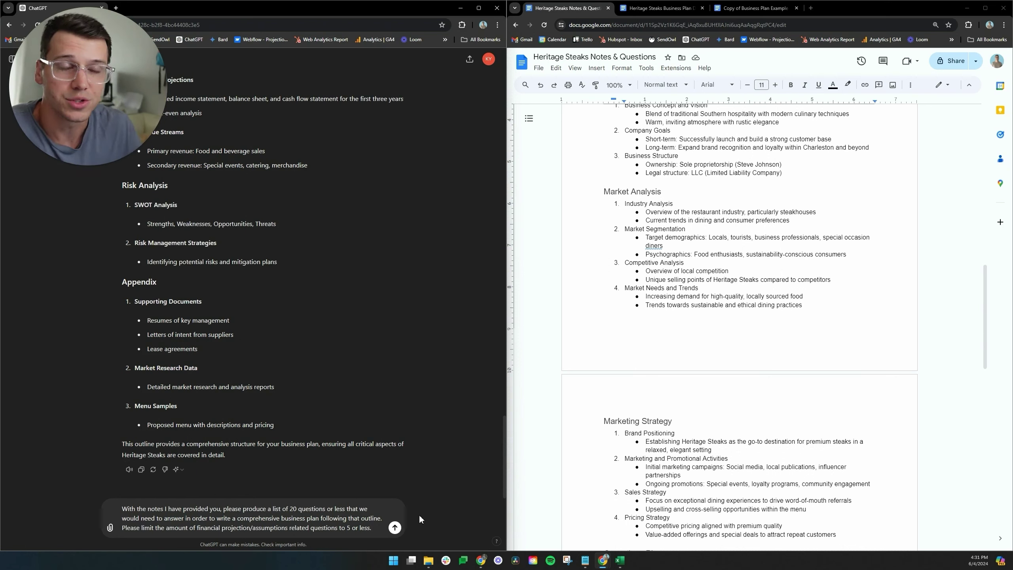
# Submit the prompt for up to 20 questions, capping financial projection ones at 5.
pyautogui.click(395, 527)
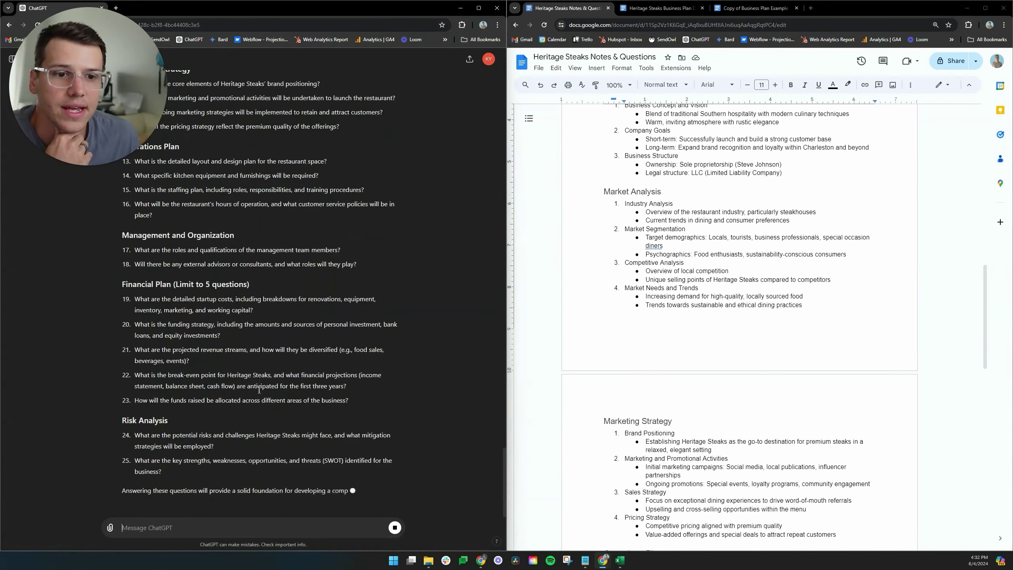
# Review the 25-question reply and select it from Executive Summary through question 25.
pyautogui.scroll(6, 244, 414)
pyautogui.scroll(2, 245, 407)
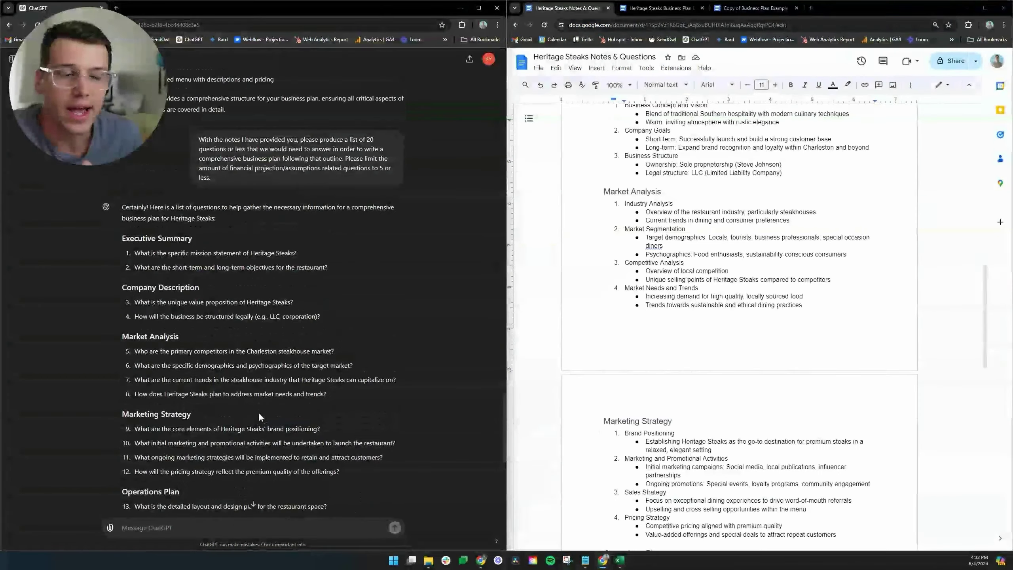
pyautogui.scroll(-1, 275, 403)
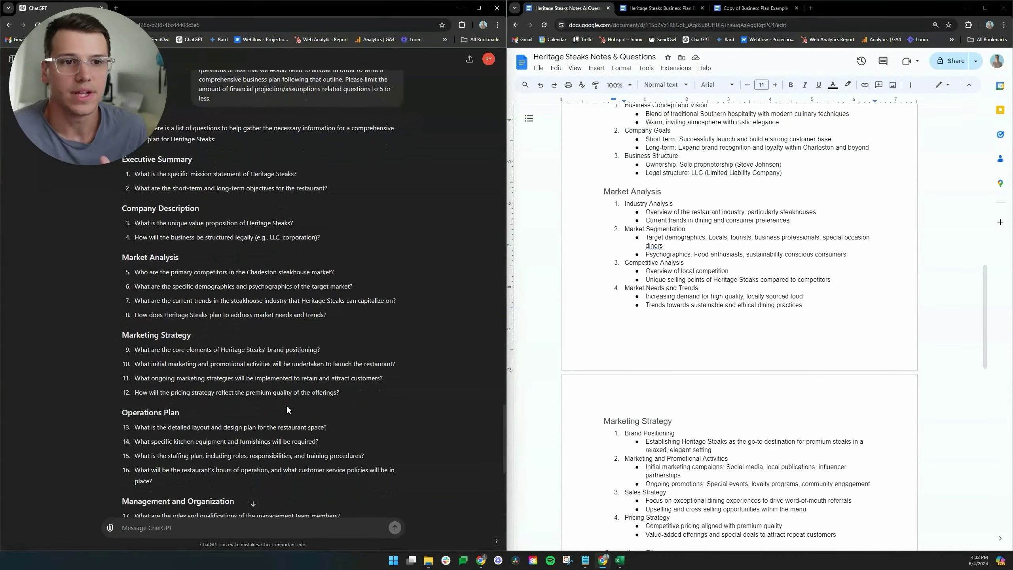
pyautogui.scroll(1, 289, 401)
pyautogui.scroll(-2, 295, 395)
pyautogui.scroll(2, 297, 392)
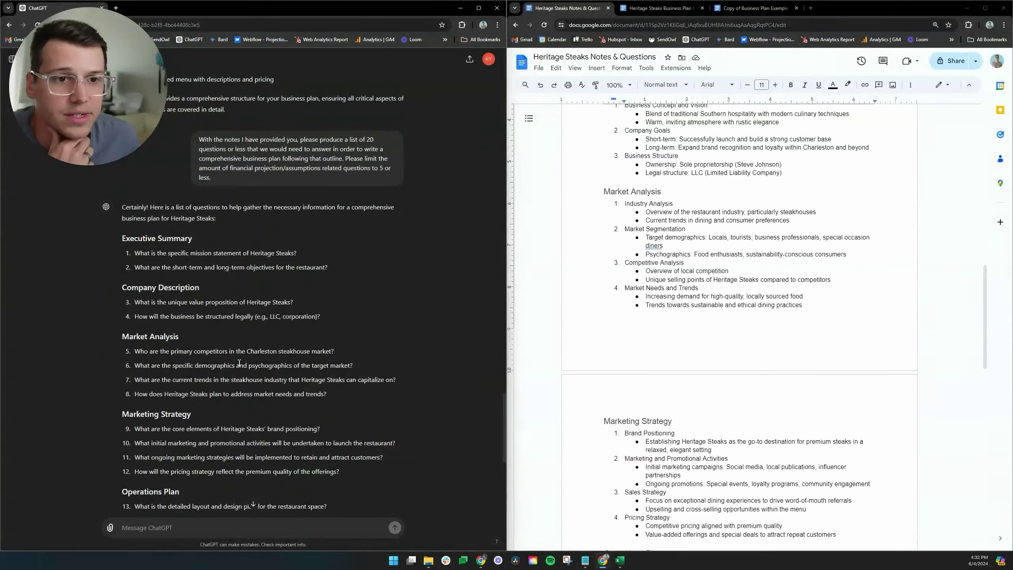
pyautogui.scroll(-15, 725, 340)
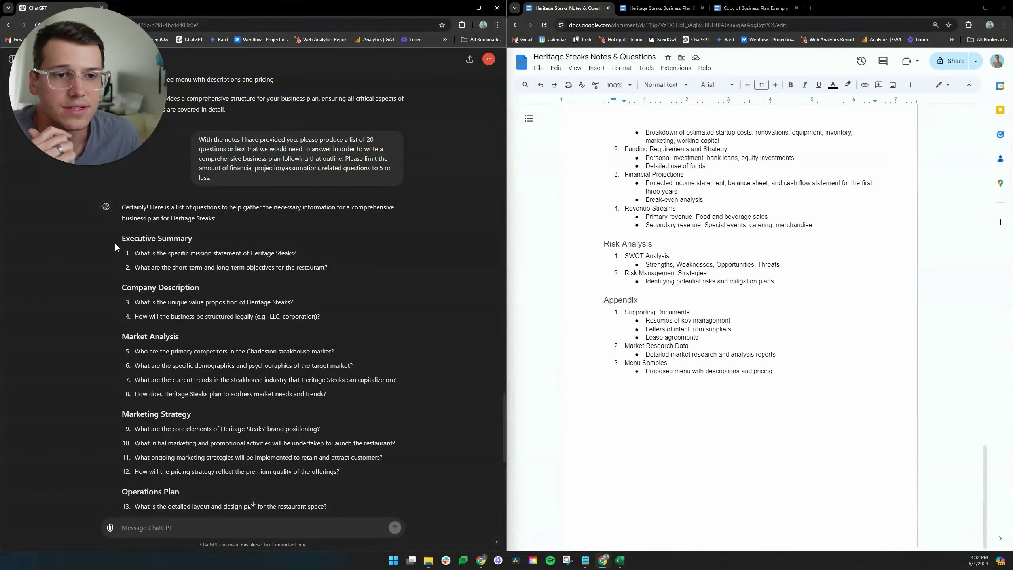
pyautogui.moveTo(118, 240); pyautogui.dragTo(162, 418)
pyautogui.moveTo(155, 381)
pyautogui.mouseDown()
pyautogui.moveTo(156, 297)
pyautogui.moveTo(156, 401)
pyautogui.moveTo(157, 374)
pyautogui.mouseUp()
pyautogui.scroll(-2, 157, 374)
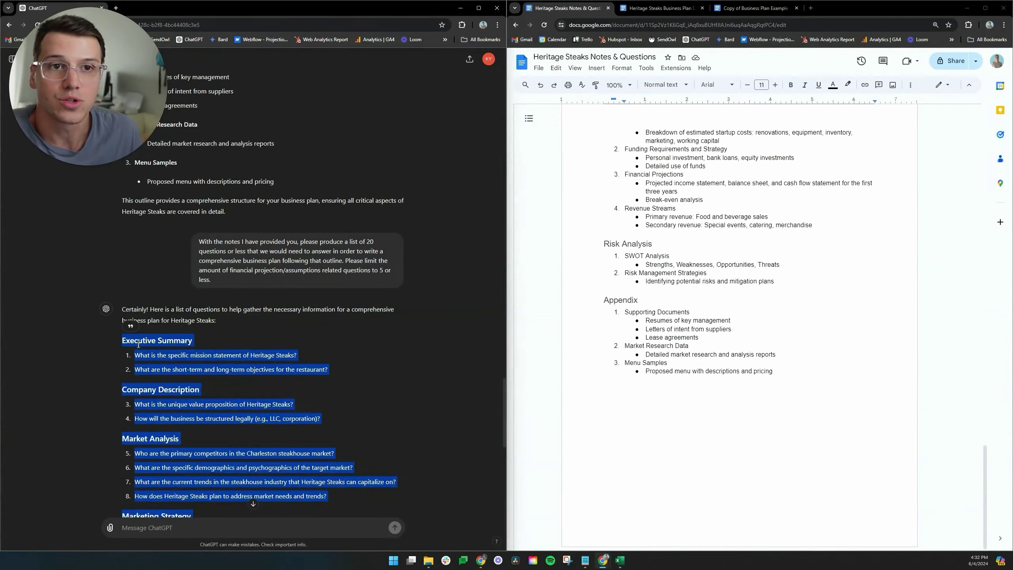
# Paste the question list on a new line above the Executive Summary outline.
pyautogui.click(686, 445)
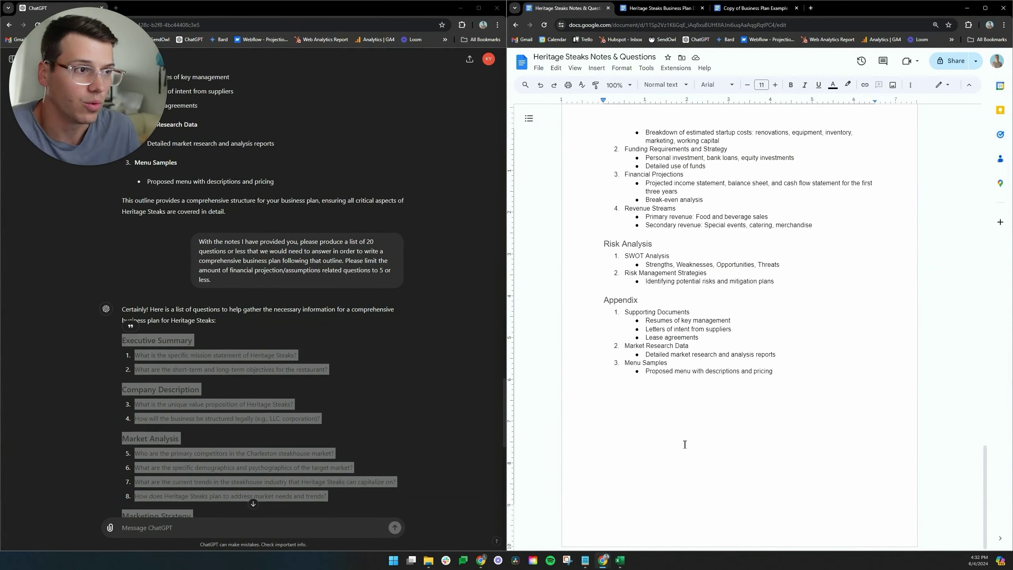
pyautogui.scroll(20, 685, 444)
pyautogui.scroll(8, 707, 381)
pyautogui.click(617, 344)
pyautogui.press('Return')
pyautogui.press('Return')
pyautogui.press('Return')
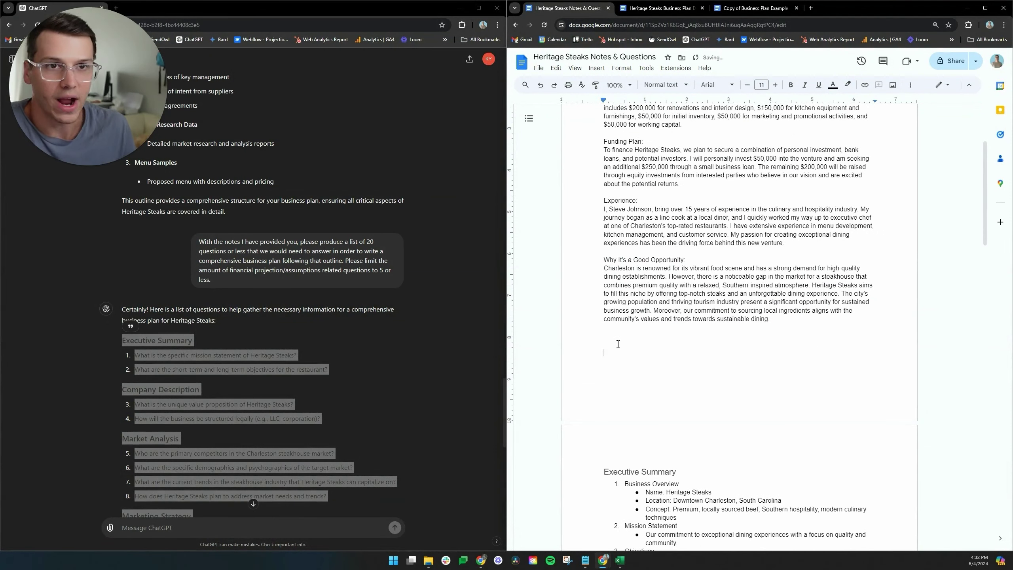
pyautogui.hotkey('ctrl', 'v')
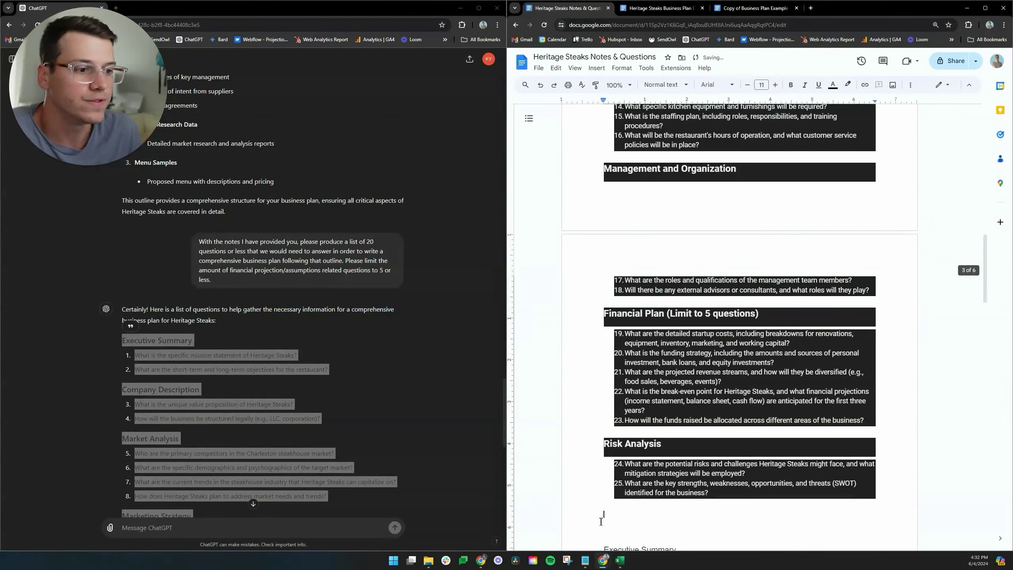
# Clear the formatting of the pasted question list and check the result.
pyautogui.moveTo(609, 517); pyautogui.dragTo(607, 407)
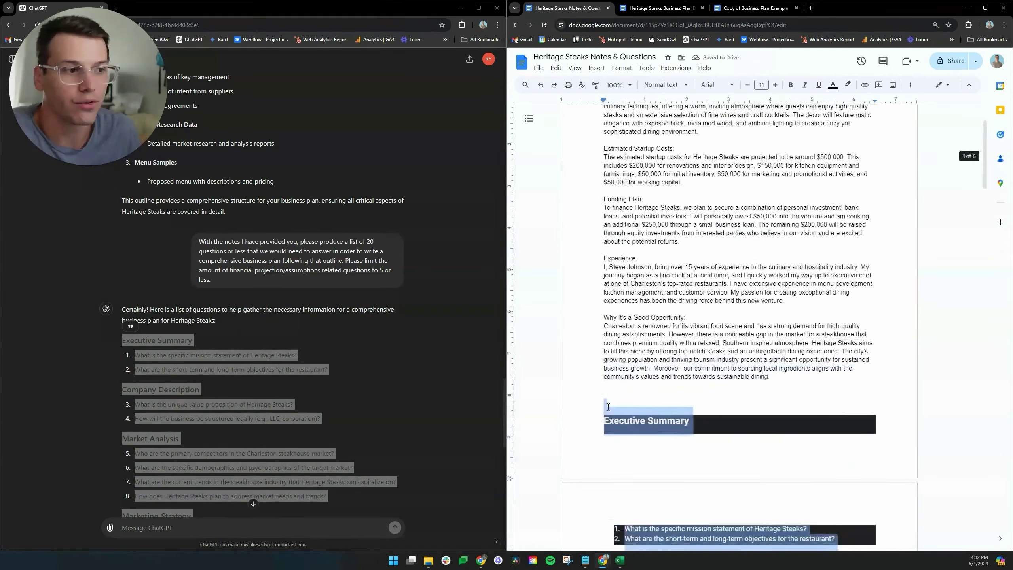
pyautogui.rightClick(620, 423)
pyautogui.click(682, 412)
pyautogui.scroll(-8, 711, 361)
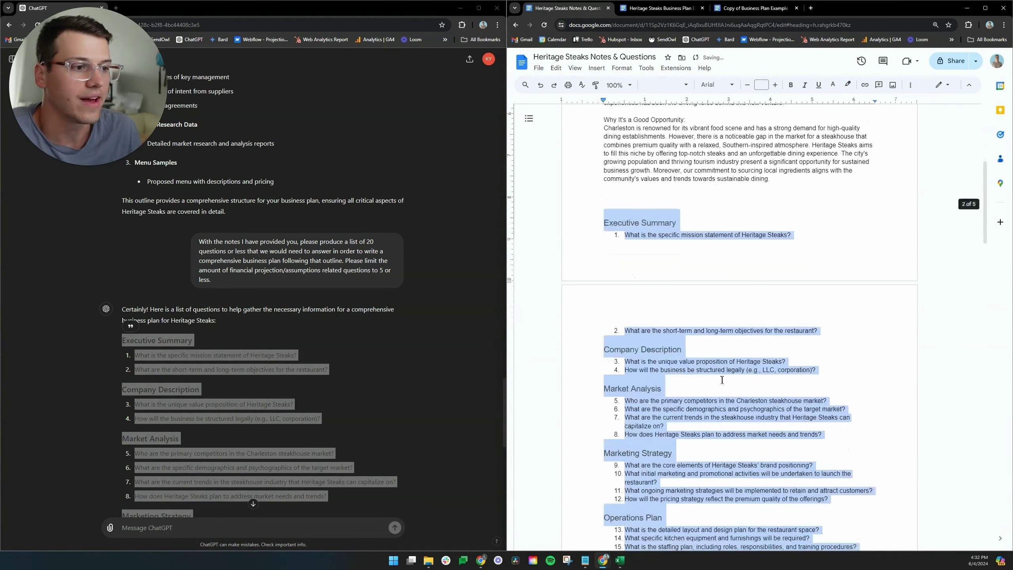
pyautogui.click(711, 361)
pyautogui.scroll(-2, 714, 363)
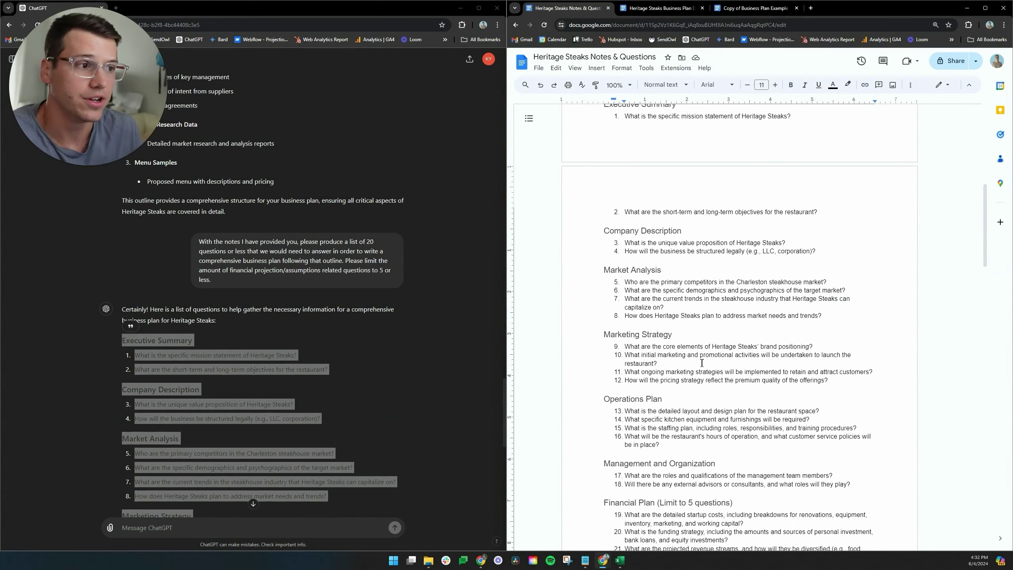
pyautogui.scroll(4, 701, 363)
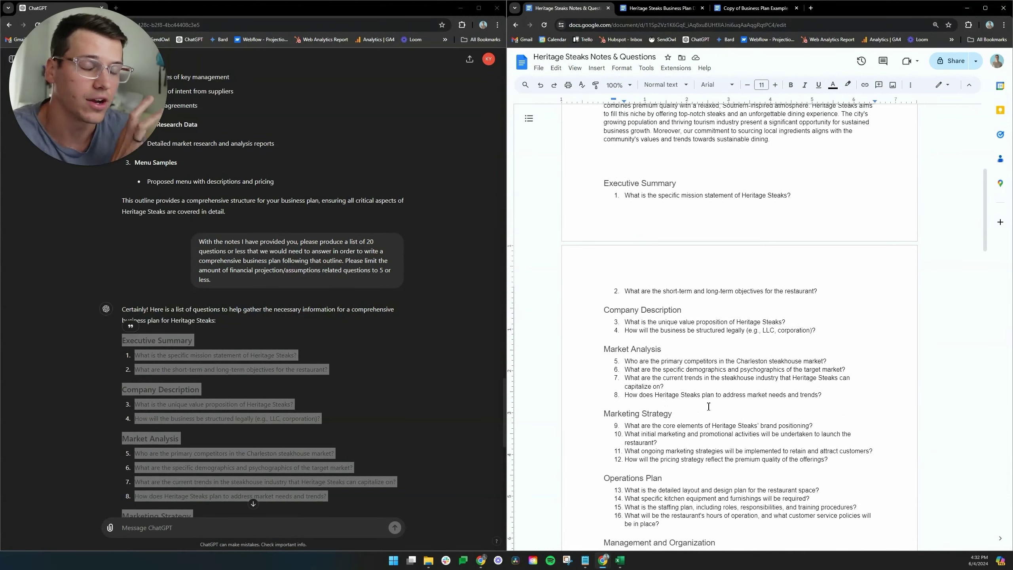
pyautogui.click(708, 407)
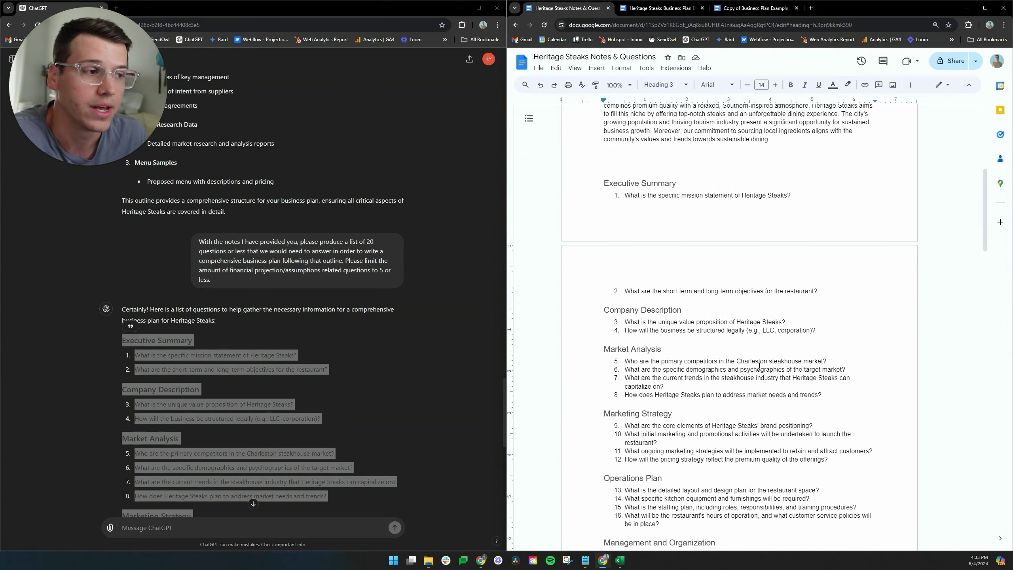
# Place the cursor at the end of question 1 to start answering it.
pyautogui.click(802, 196)
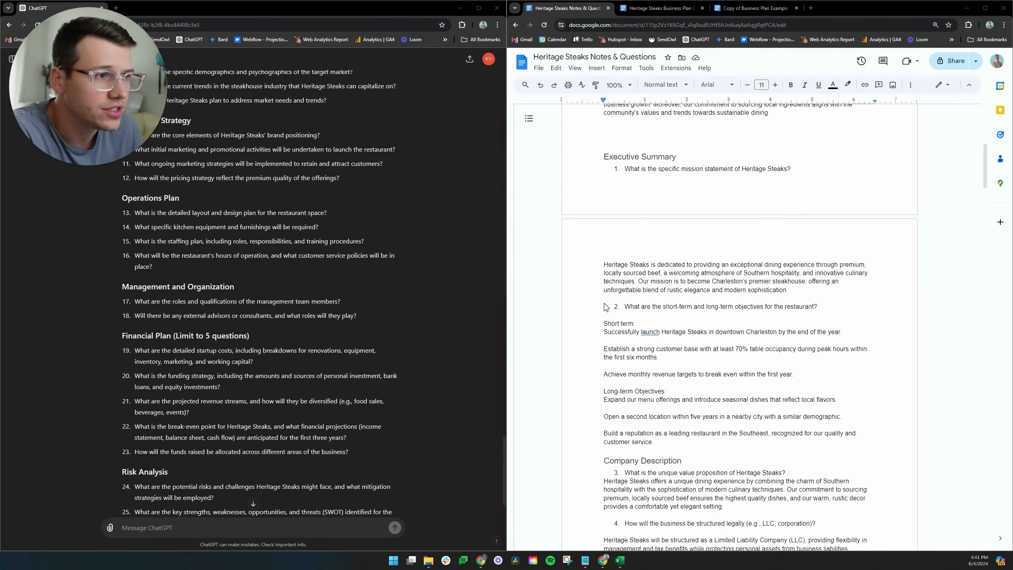
pyautogui.scroll(-1, 725, 222)
pyautogui.scroll(5, 658, 243)
pyautogui.scroll(-3, 606, 259)
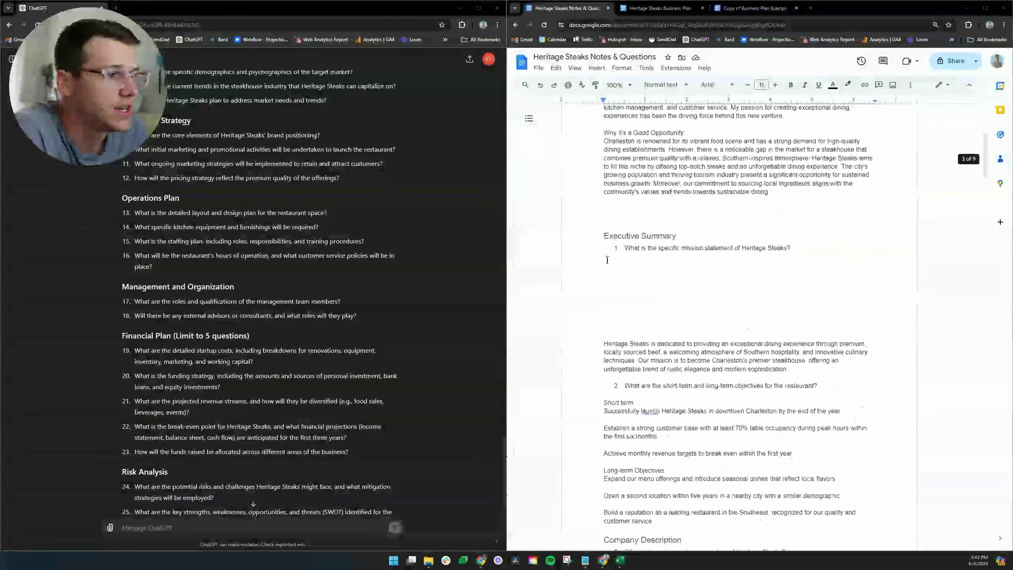
pyautogui.scroll(-4, 621, 276)
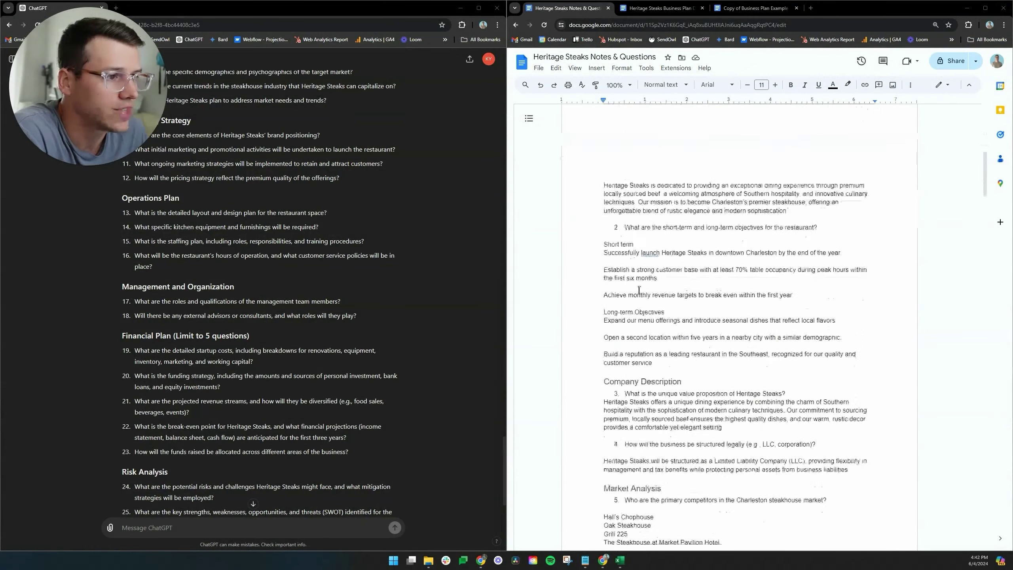
pyautogui.scroll(-4, 639, 290)
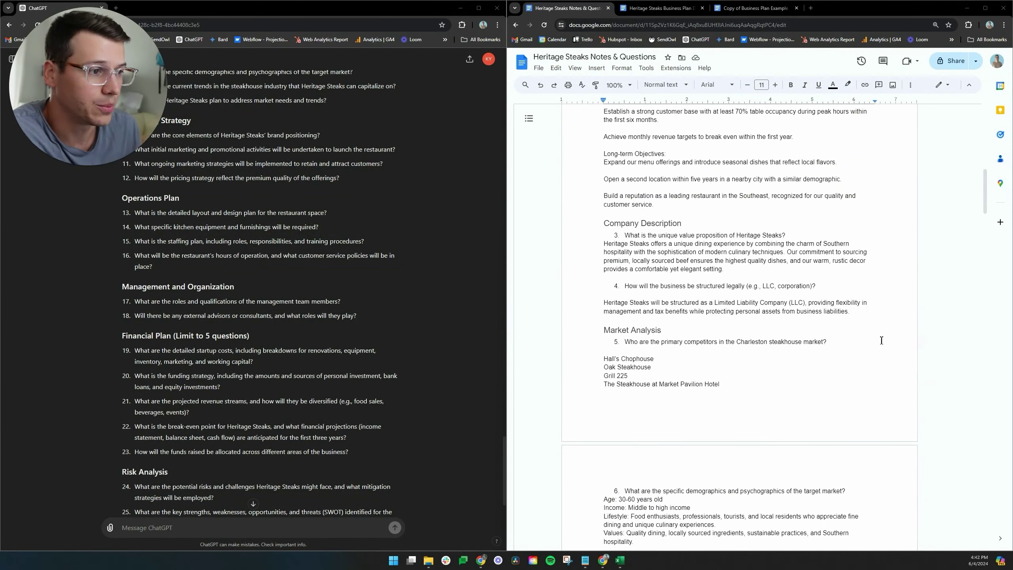
pyautogui.scroll(-1, 659, 364)
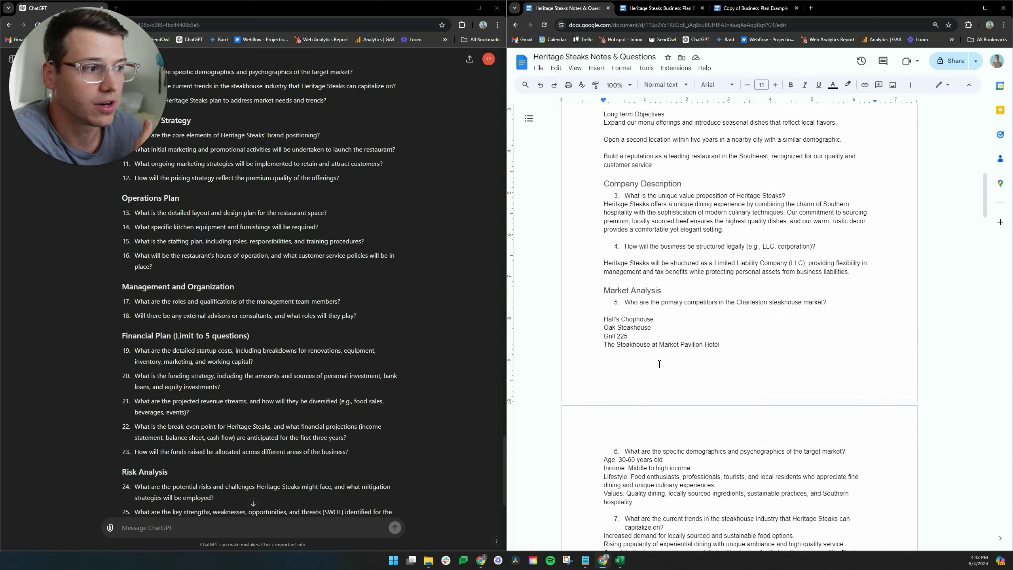
pyautogui.moveTo(650, 319); pyautogui.dragTo(653, 319)
pyautogui.click(661, 321)
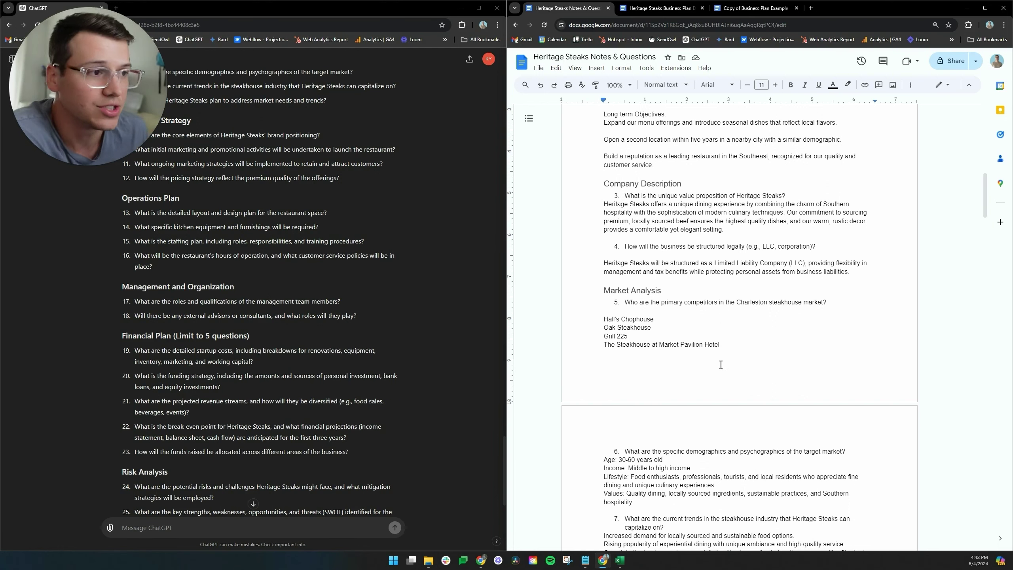
# Paste a prompt asking ChatGPT to write each business plan section in first person, over 500 words.
pyautogui.scroll(-2, 291, 356)
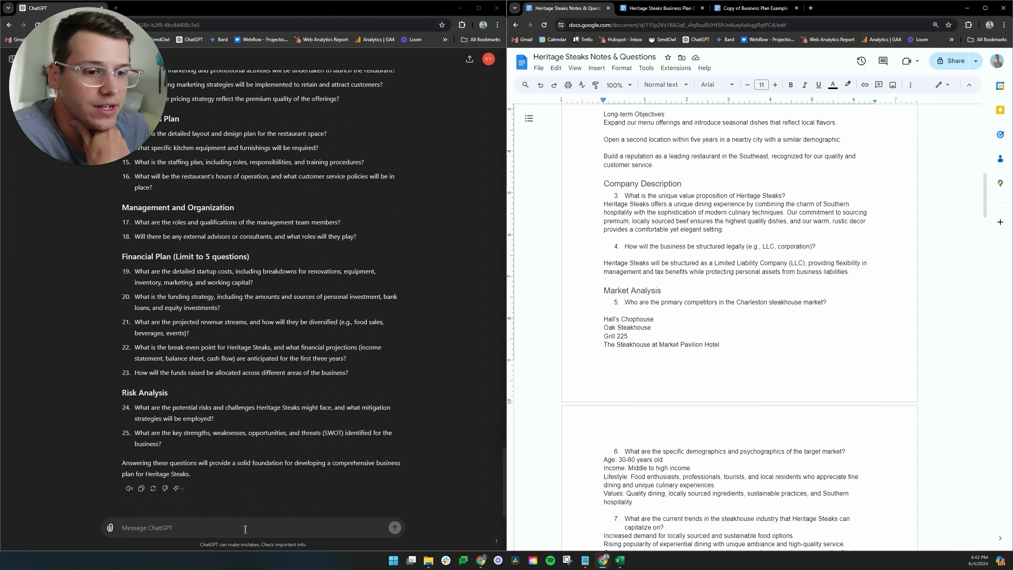
pyautogui.click(285, 424)
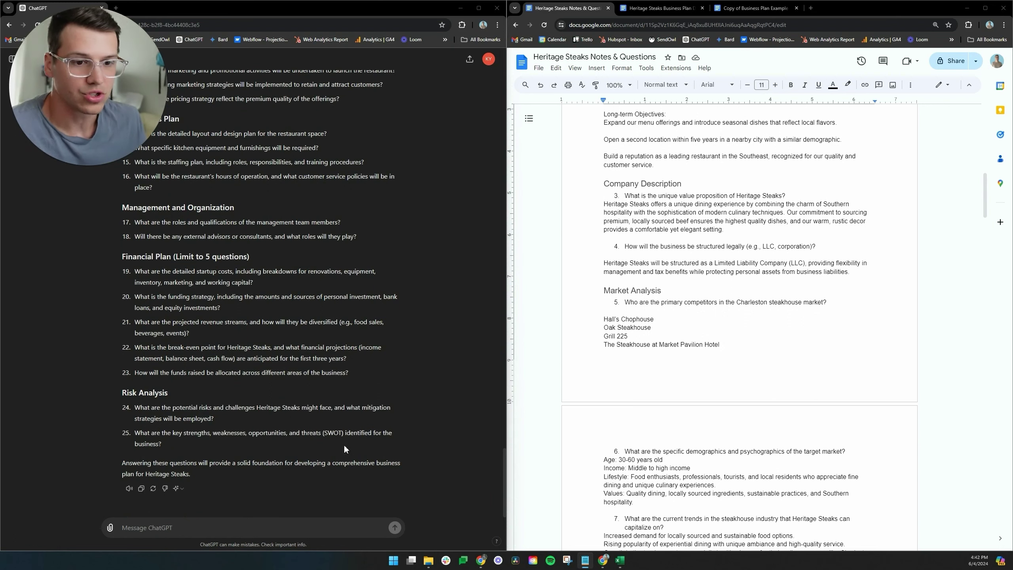
pyautogui.hotkey('ctrl', 'v')
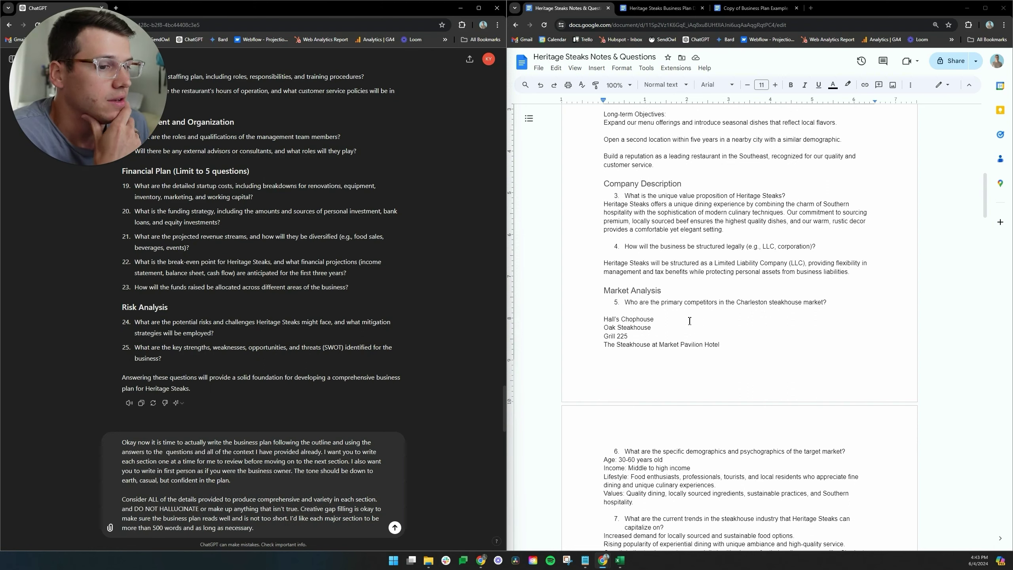
# Add the answered notes from Executive Summary onward below the prompt, referencing 'which are down below', and send.
pyautogui.scroll(9, 690, 321)
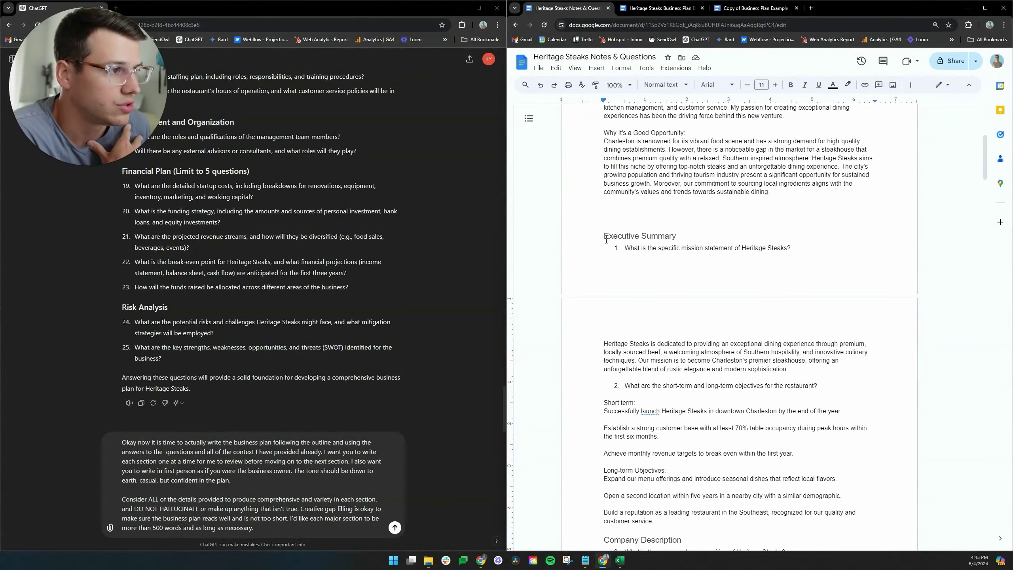
pyautogui.moveTo(605, 236); pyautogui.dragTo(718, 321)
pyautogui.scroll(-3, 748, 358)
pyautogui.click(272, 527)
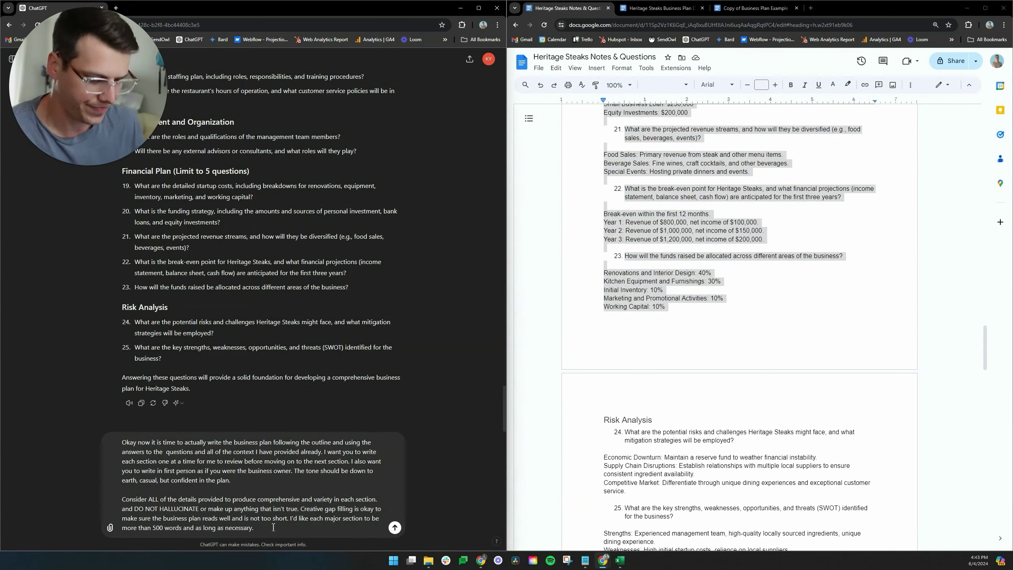
pyautogui.hotkey('shift', 'Return')
pyautogui.hotkey('shift', 'Return')
pyautogui.hotkey('ctrl', 'v')
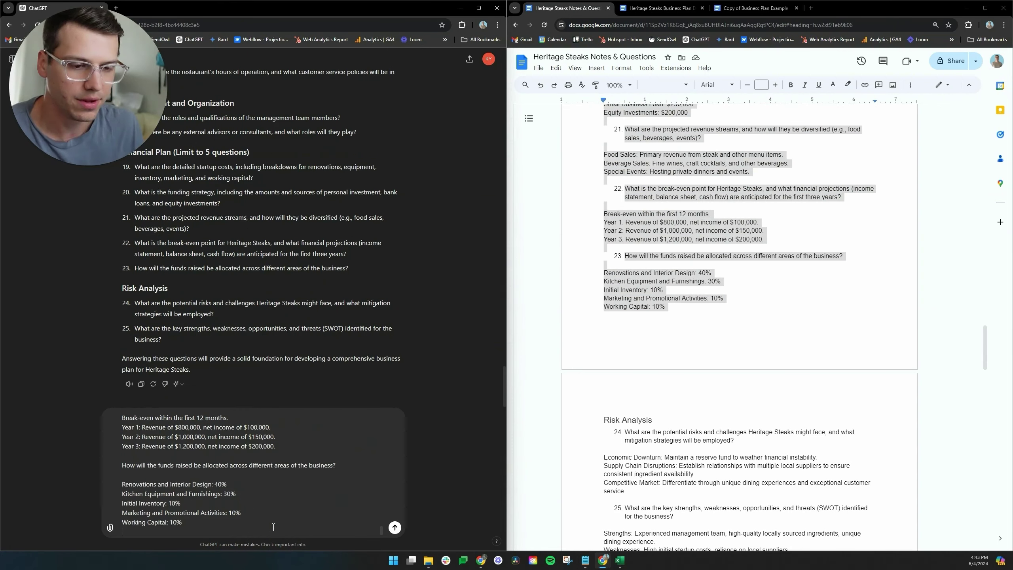
pyautogui.scroll(5, 279, 491)
pyautogui.scroll(10, 282, 489)
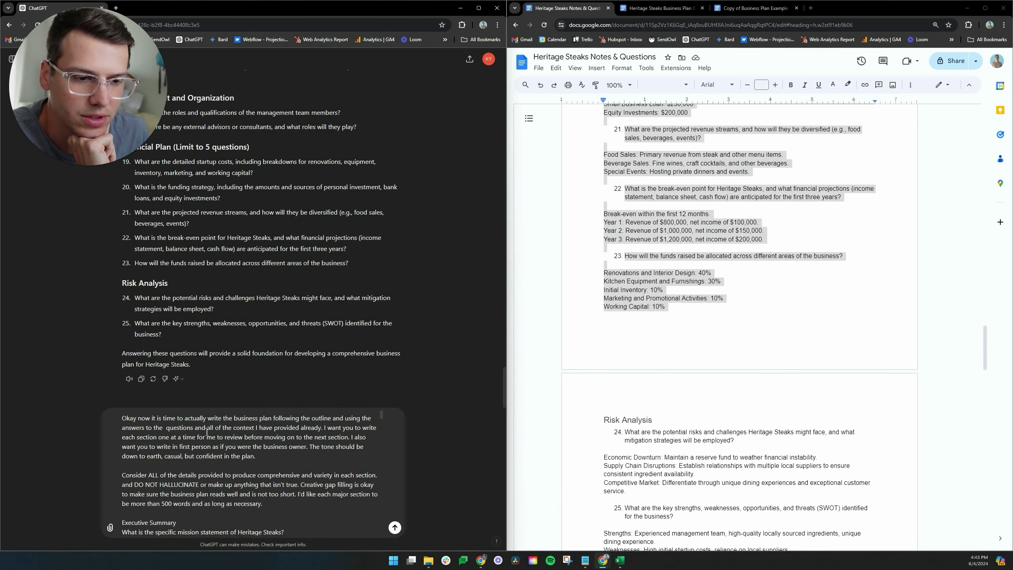
pyautogui.write('which are down b')
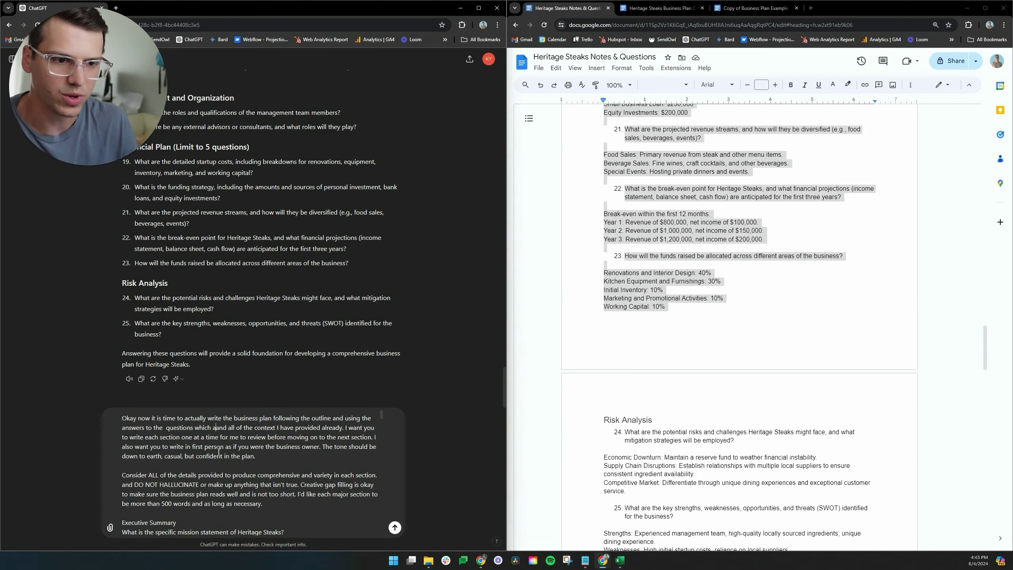
pyautogui.write('elow')
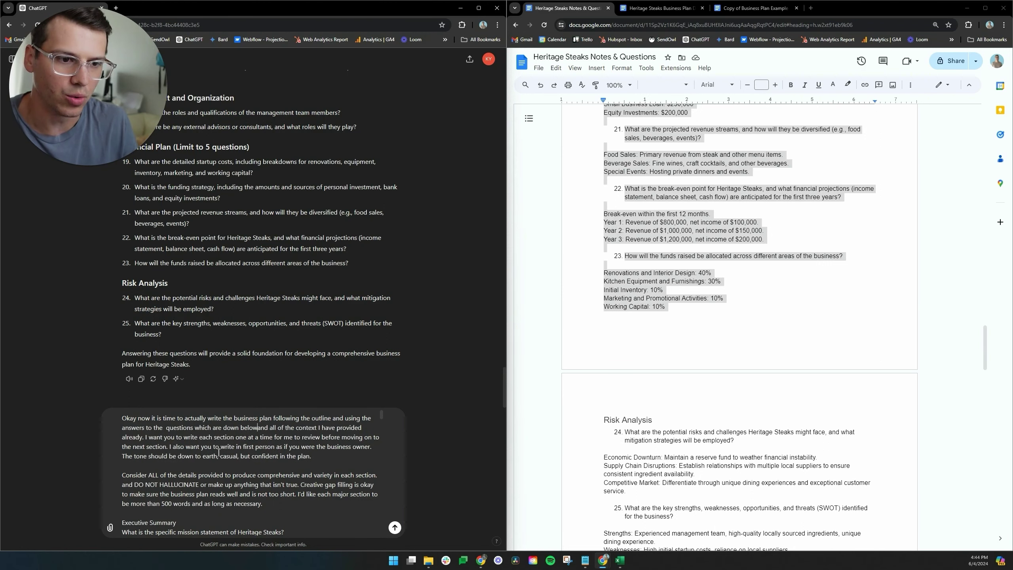
pyautogui.scroll(-15, 324, 443)
pyautogui.click(394, 527)
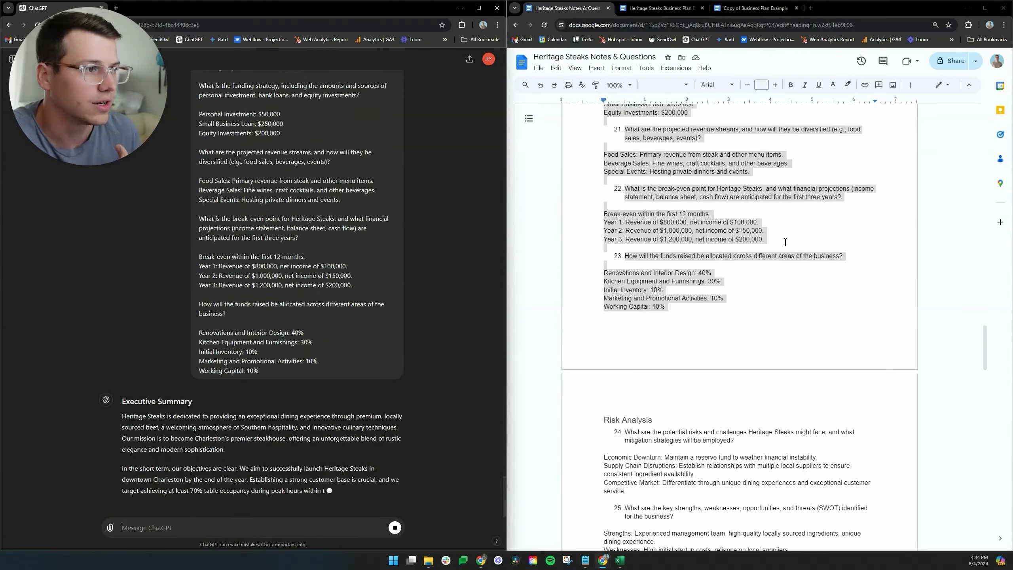
# Compare ChatGPT's finished Executive Summary against the empty Business Plan Draft and the Notes & Questions outline.
pyautogui.scroll(-15, 667, 272)
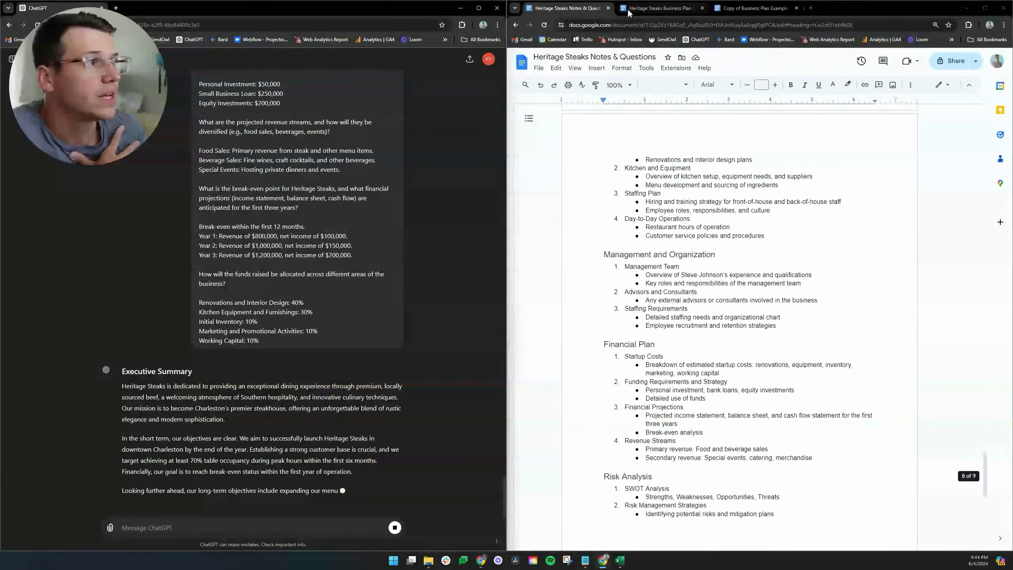
pyautogui.click(676, 10)
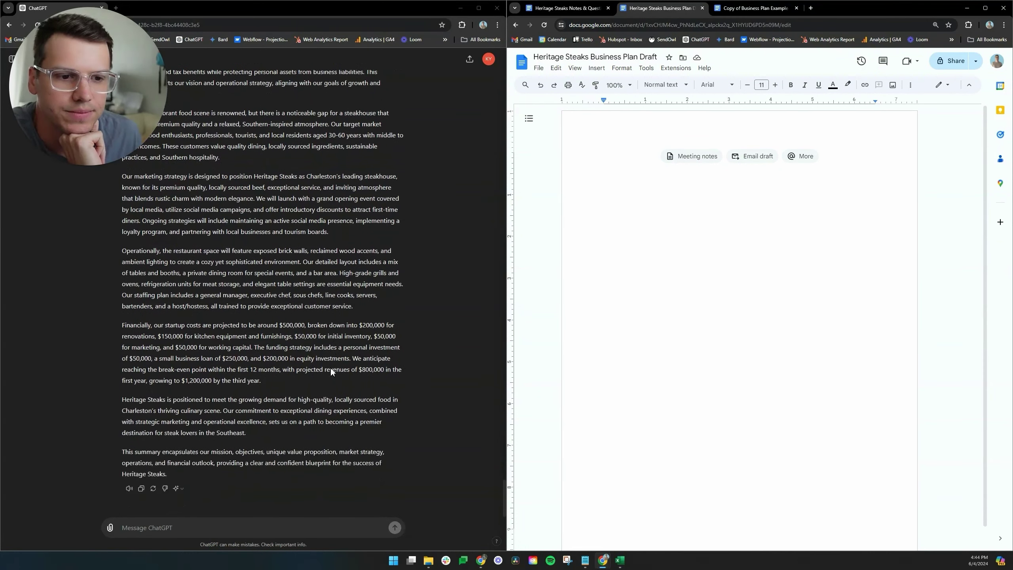
pyautogui.scroll(15, 331, 367)
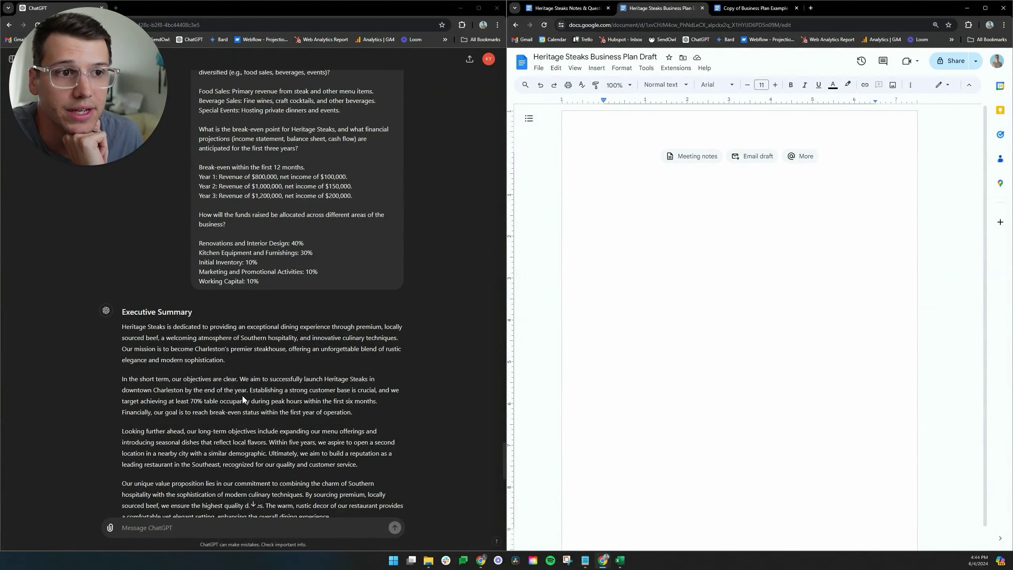
pyautogui.click(594, 9)
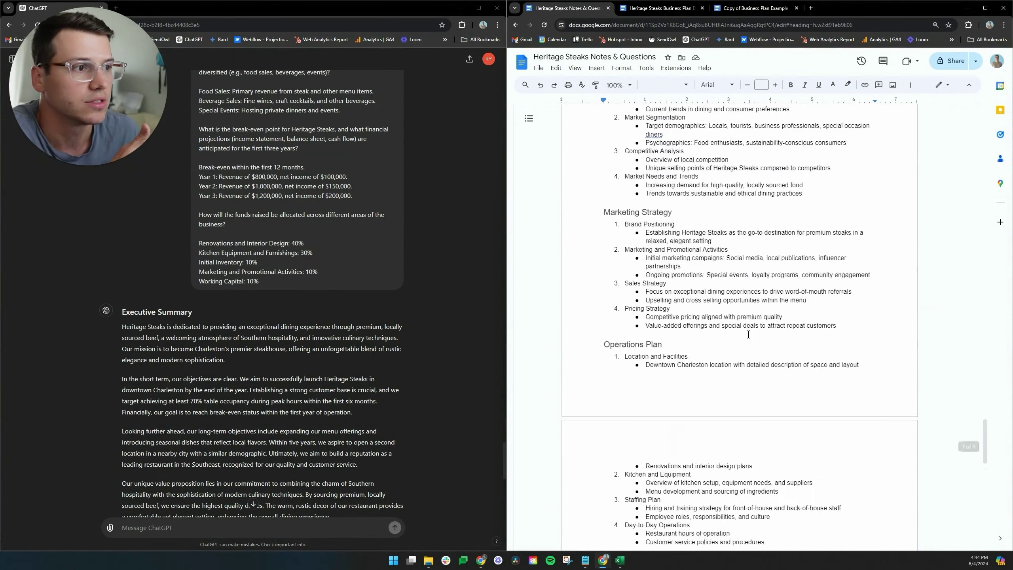
pyautogui.scroll(-10, 748, 334)
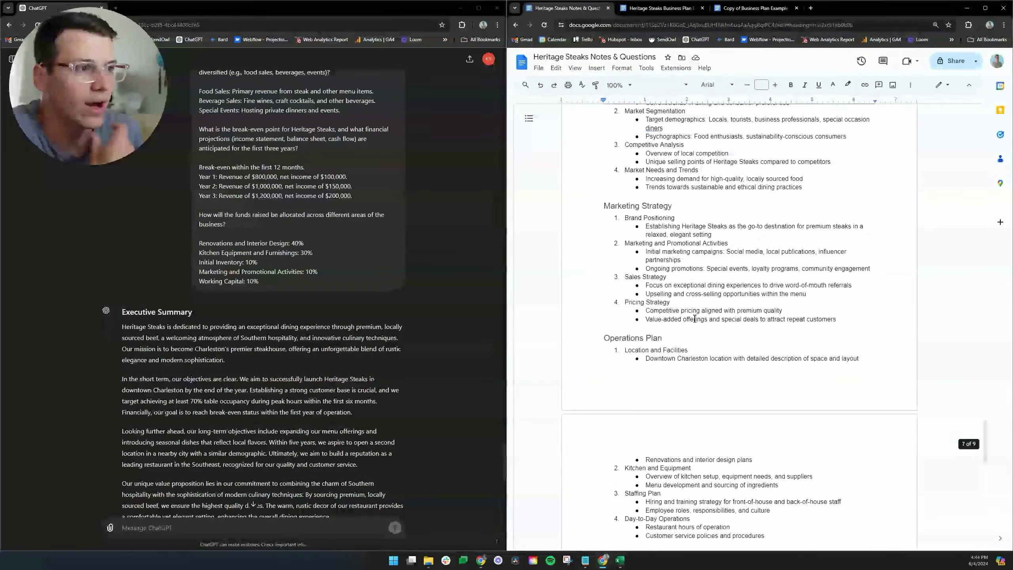
pyautogui.scroll(4, 694, 318)
# Ask ChatGPT to redo the plan with each major section organized into subsections and headings.
pyautogui.click(191, 529)
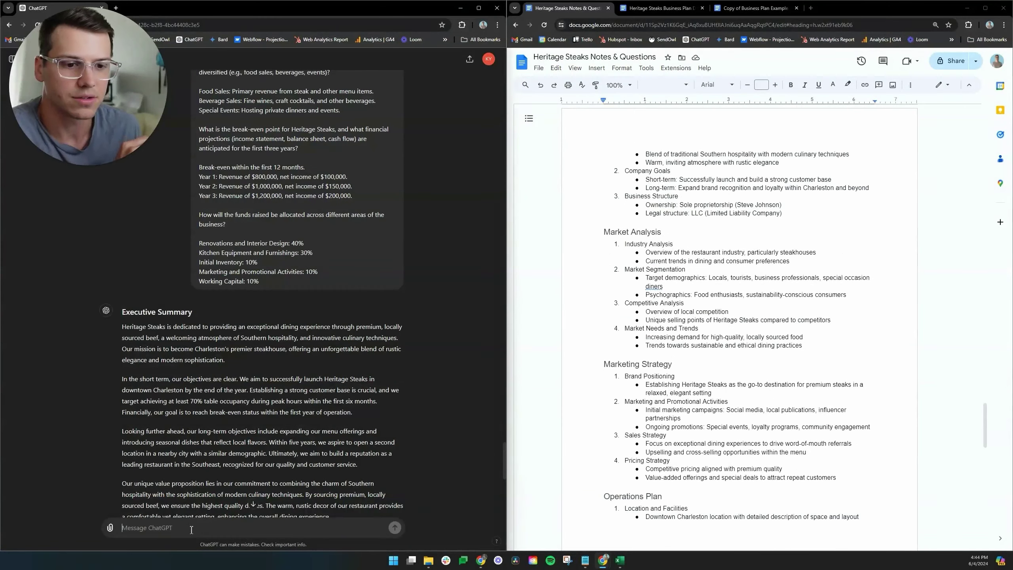
pyautogui.write("Let's try th")
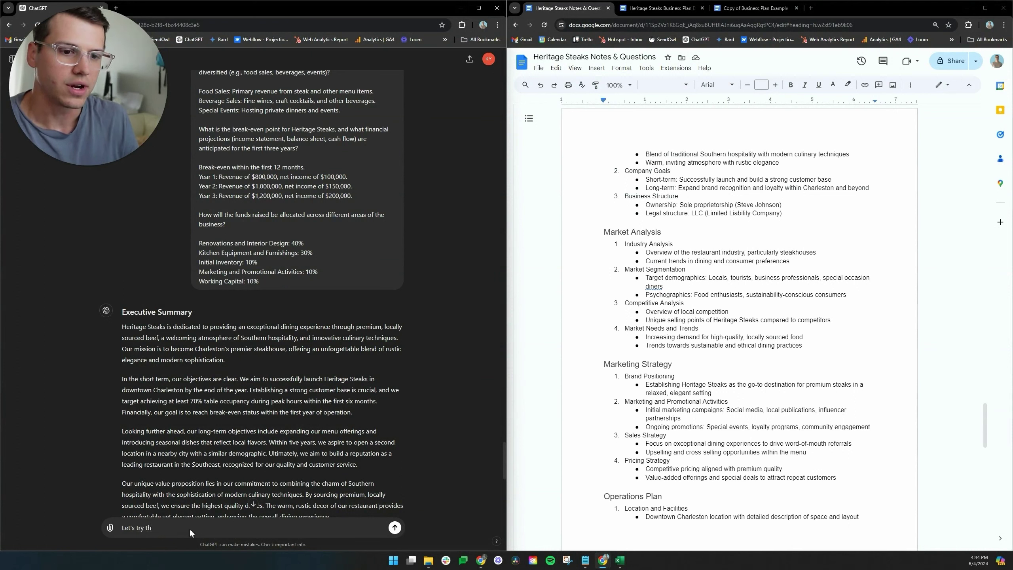
pyautogui.write("at again, but I'd li")
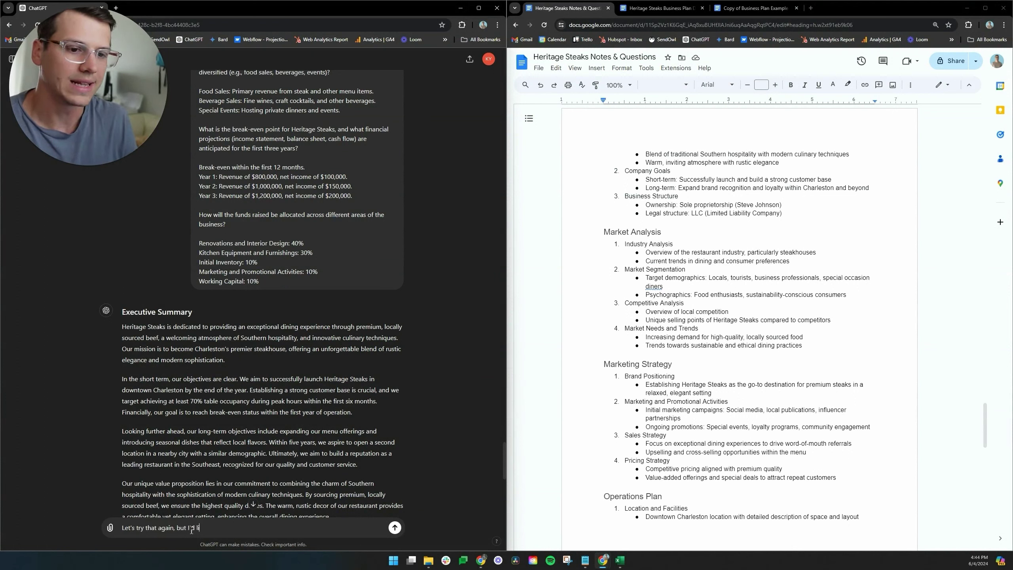
pyautogui.write('ke each major section, to')
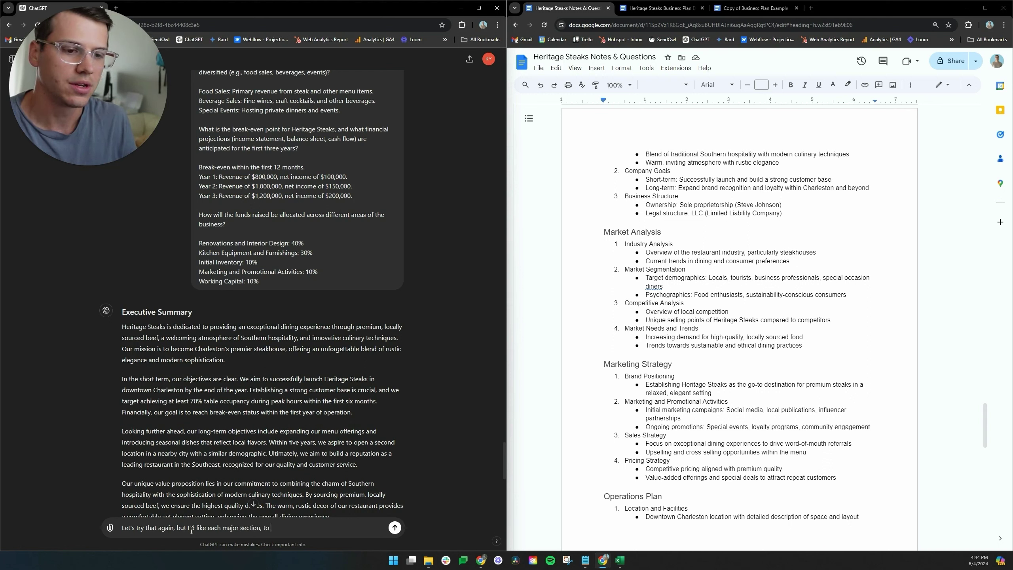
pyautogui.write(' be organized with sub section')
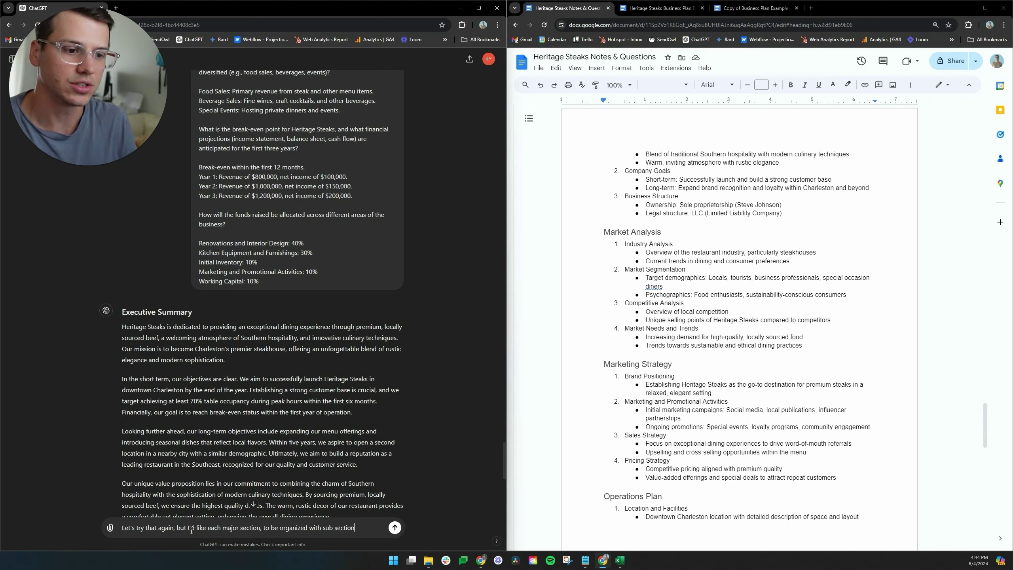
pyautogui.write('s and headings')
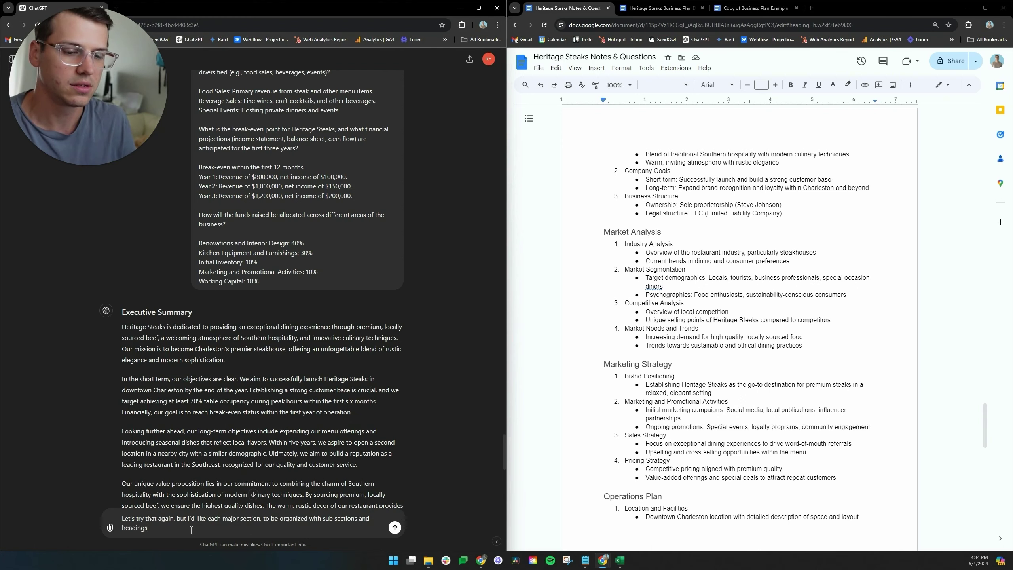
pyautogui.press('Return')
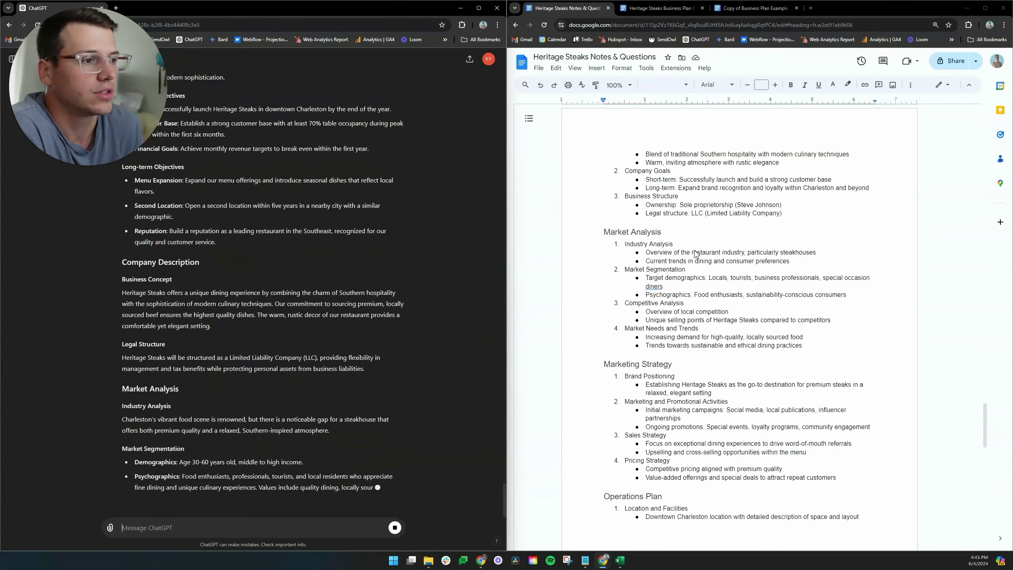
# Read through the restructured Heritage Steaks plan, down to Risk Analysis and Appendix.
pyautogui.scroll(5, 654, 333)
pyautogui.scroll(4, 653, 334)
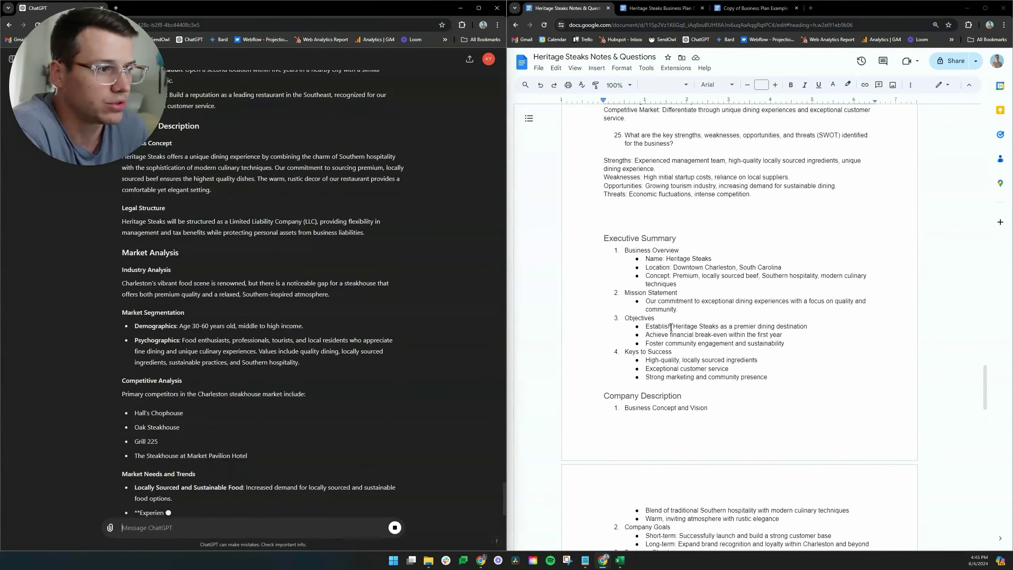
pyautogui.scroll(-1, 700, 358)
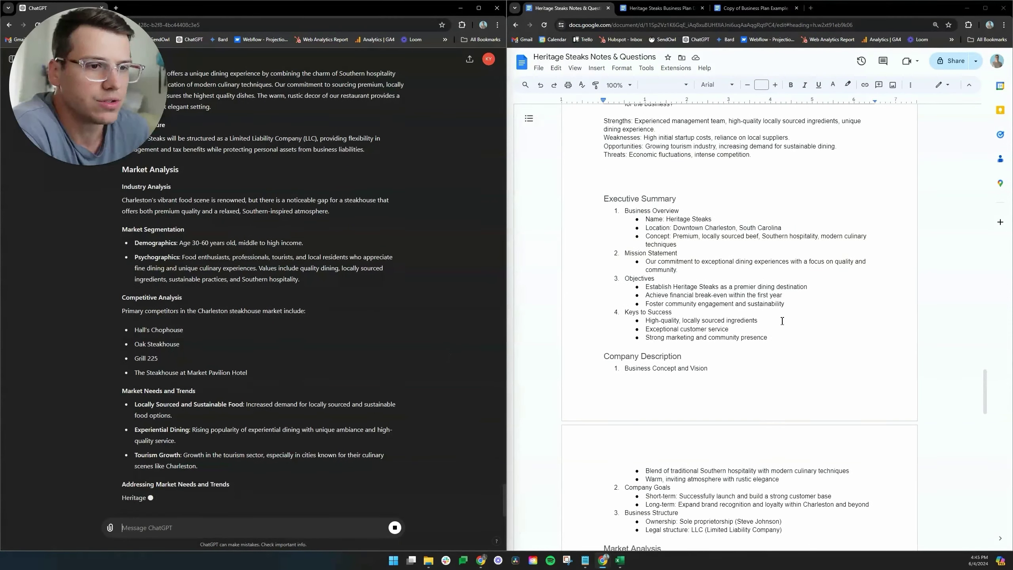
pyautogui.scroll(-3, 708, 307)
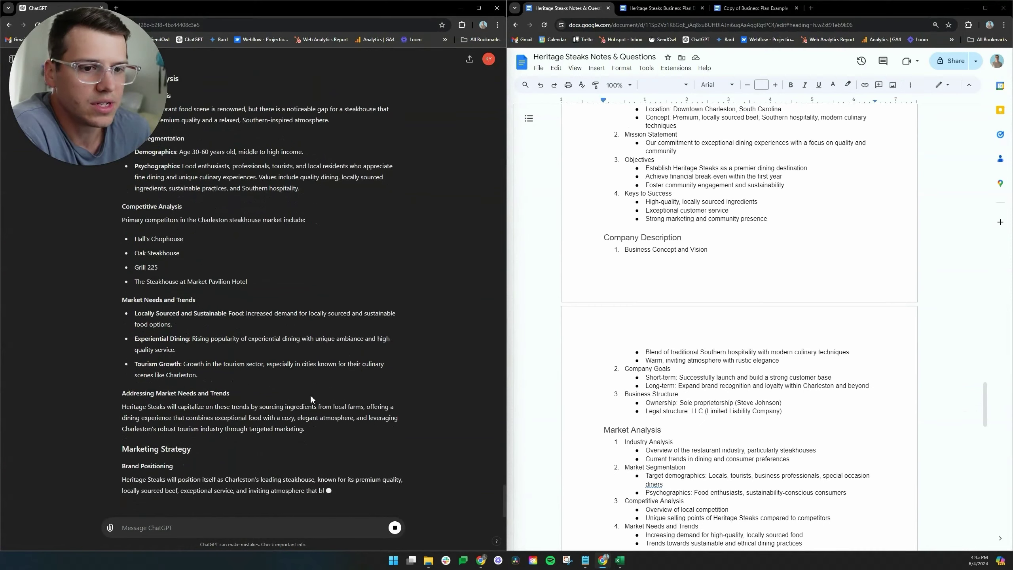
pyautogui.scroll(-5, 690, 359)
pyautogui.scroll(6, 677, 333)
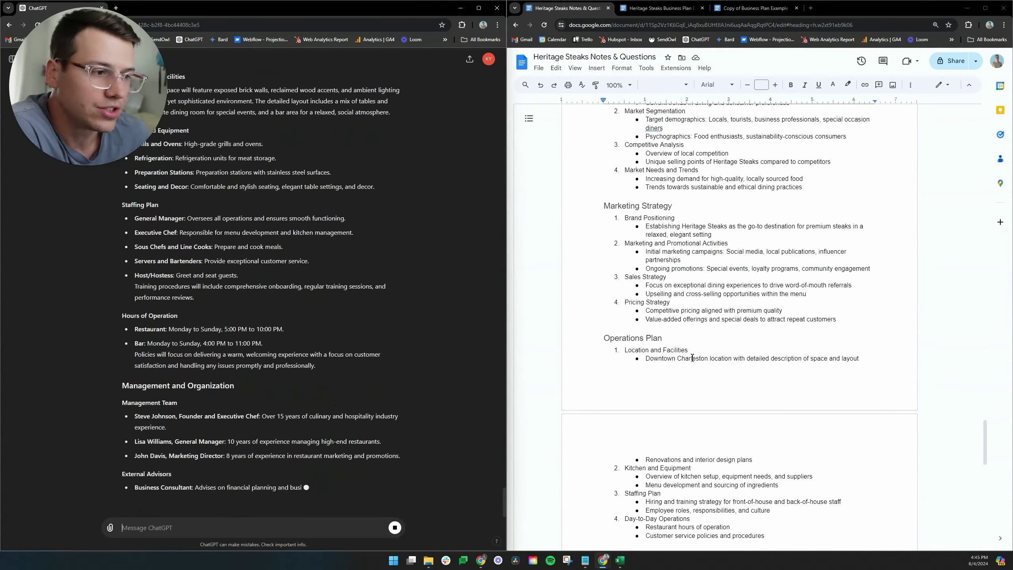
pyautogui.scroll(9, 718, 334)
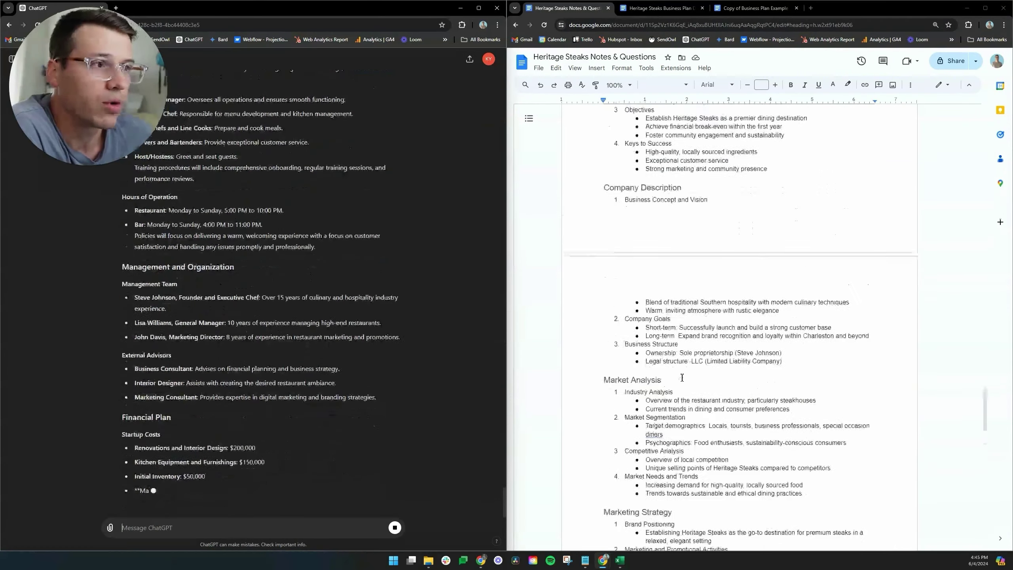
pyautogui.scroll(7, 681, 377)
pyautogui.scroll(-3, 681, 377)
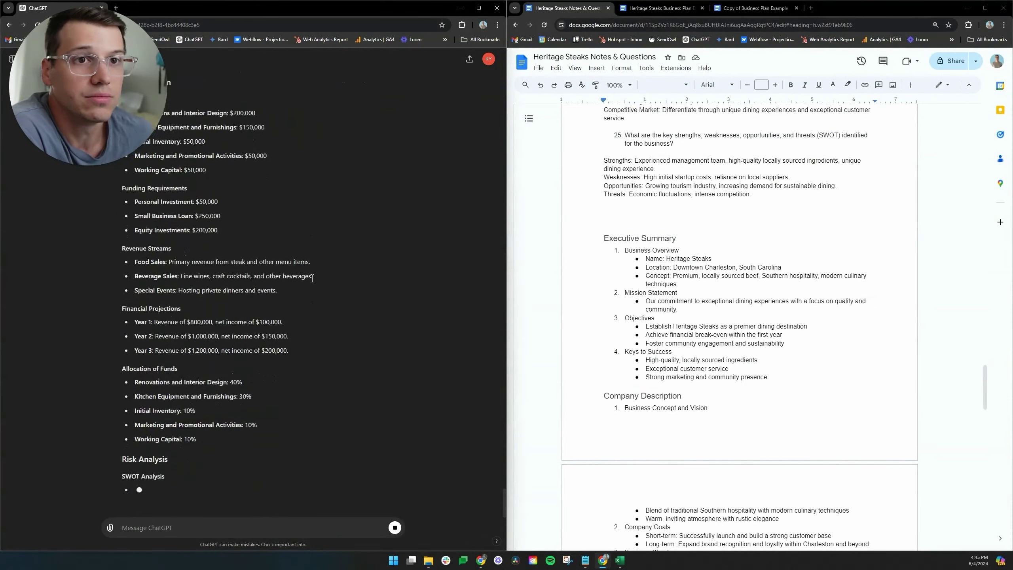
pyautogui.scroll(8, 314, 287)
pyautogui.scroll(15, 324, 304)
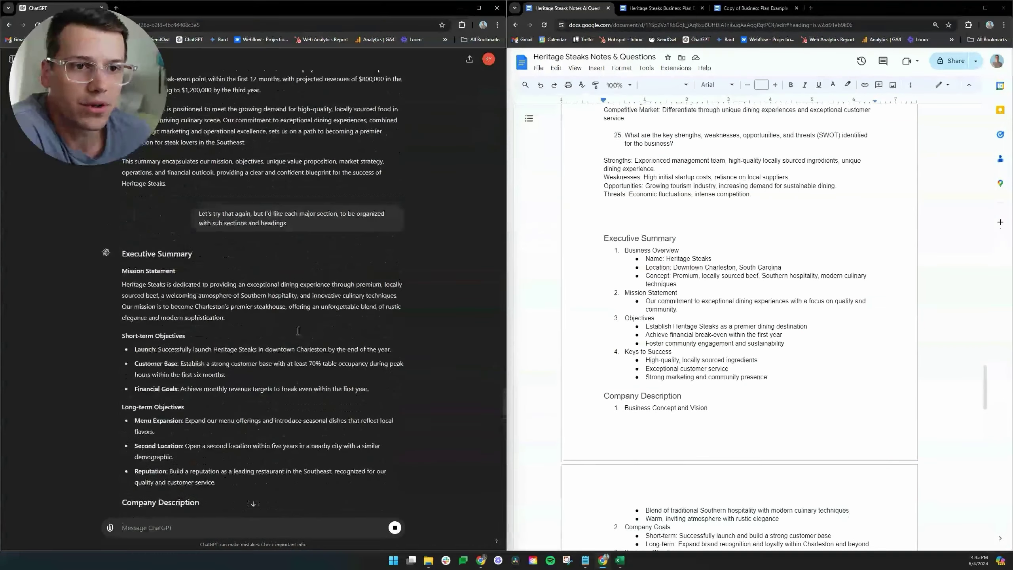
pyautogui.scroll(-15, 295, 330)
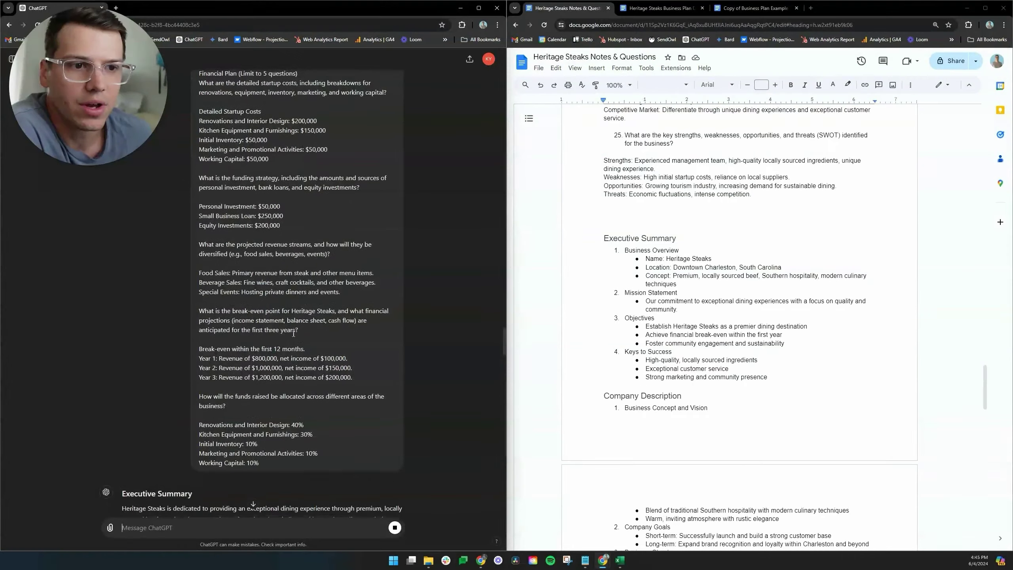
pyautogui.scroll(15, 307, 323)
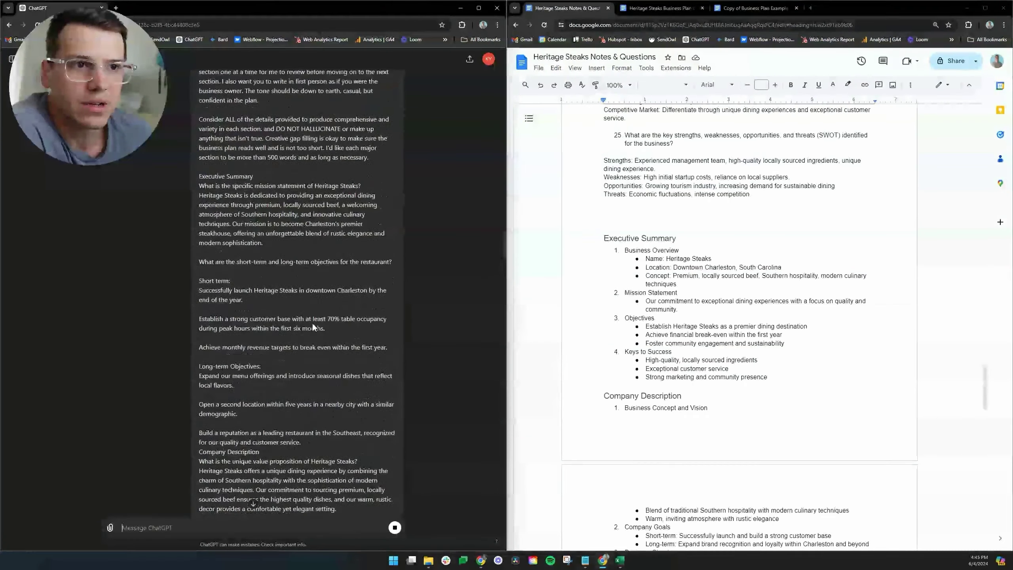
pyautogui.scroll(-3, 312, 324)
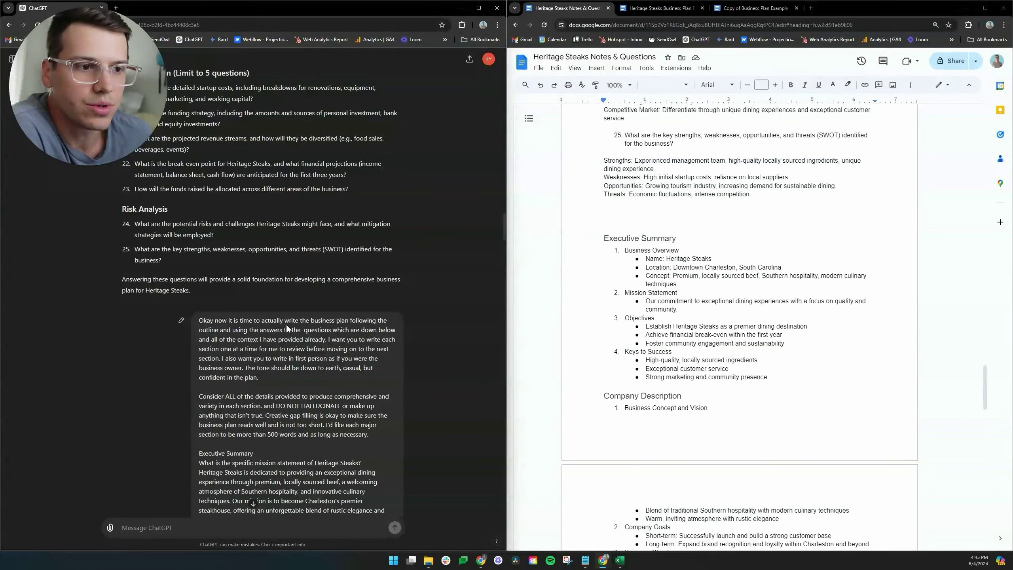
pyautogui.scroll(-20, 319, 379)
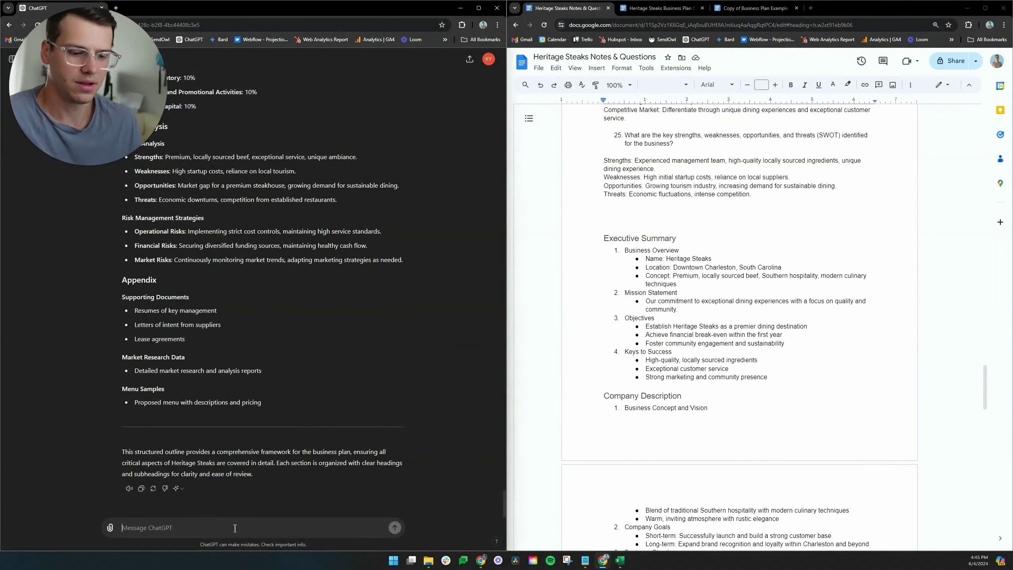
# Ask ChatGPT to write only the Executive Summary and await feedback before the Company Description.
pyautogui.write("Let's d")
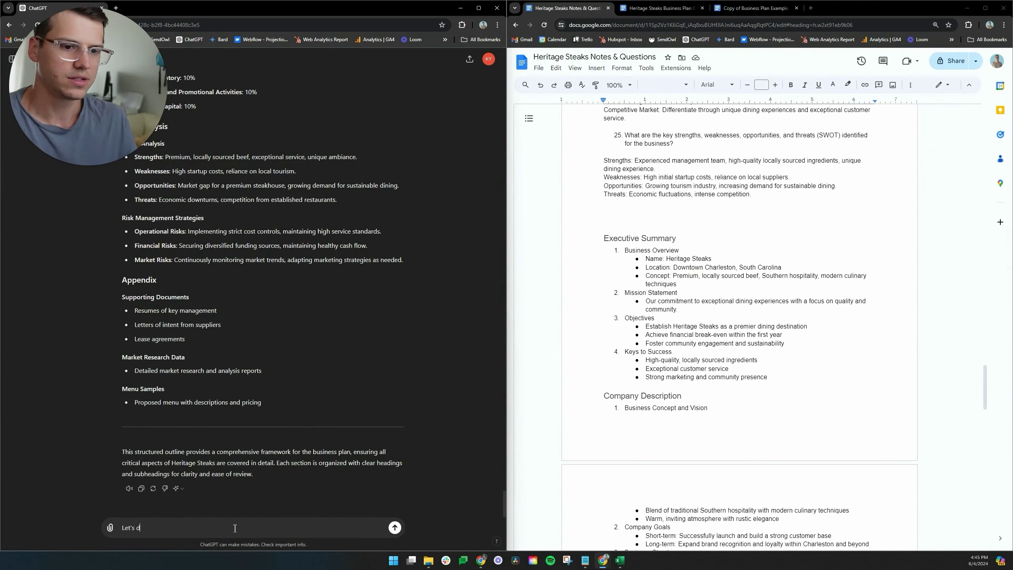
pyautogui.write('o it again, but remember')
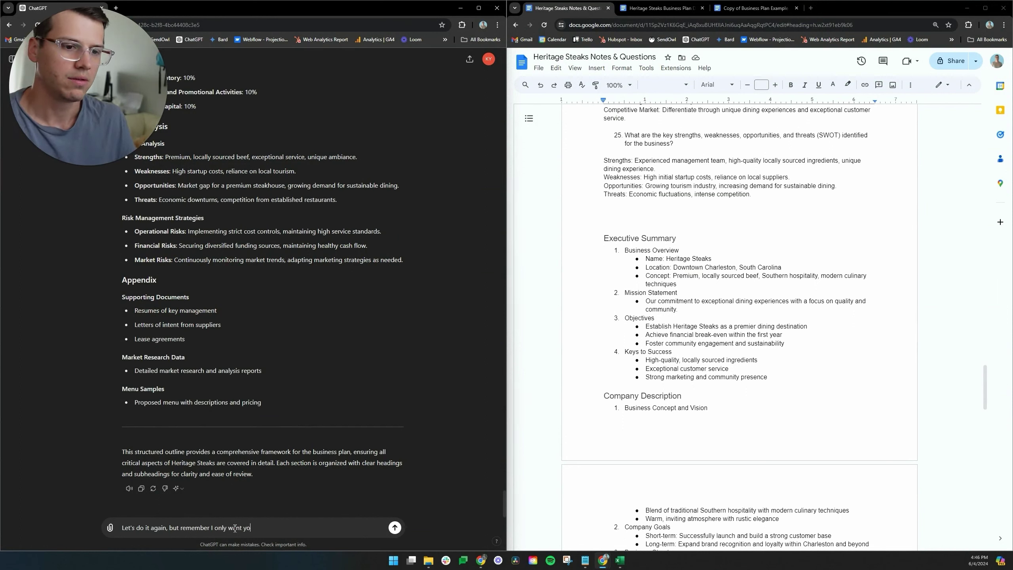
pyautogui.write('I only want you to write ONE')
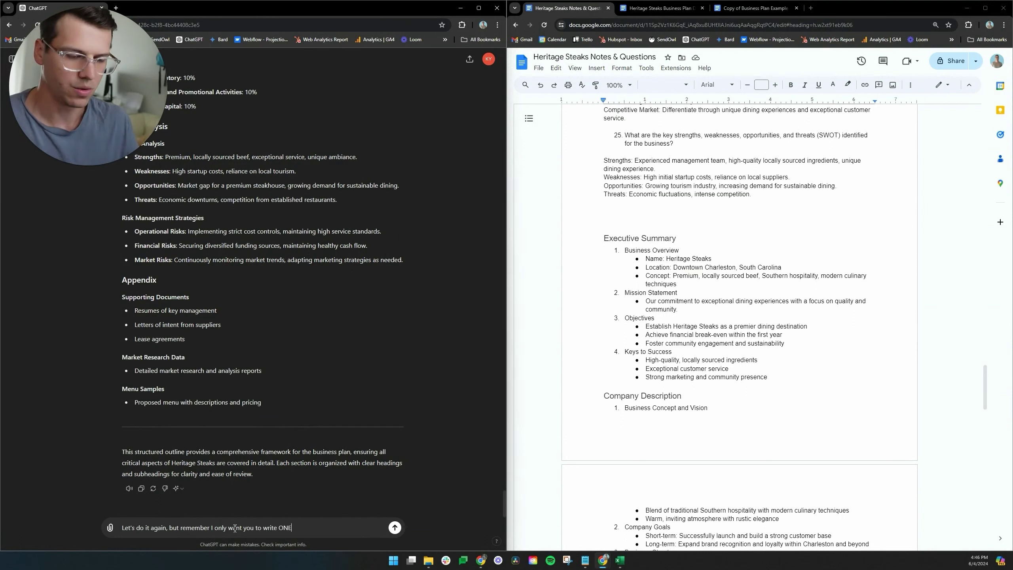
pyautogui.write(' section at')
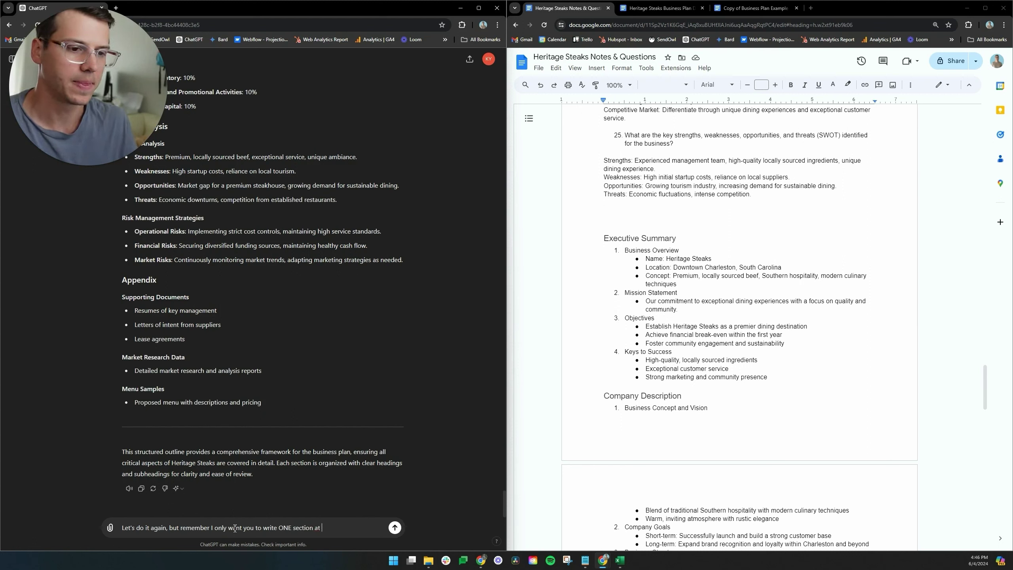
pyautogui.write(' a time')
pyautogui.write('. Foee ')
pyautogui.write('xamp')
pyautogui.write('le, ')
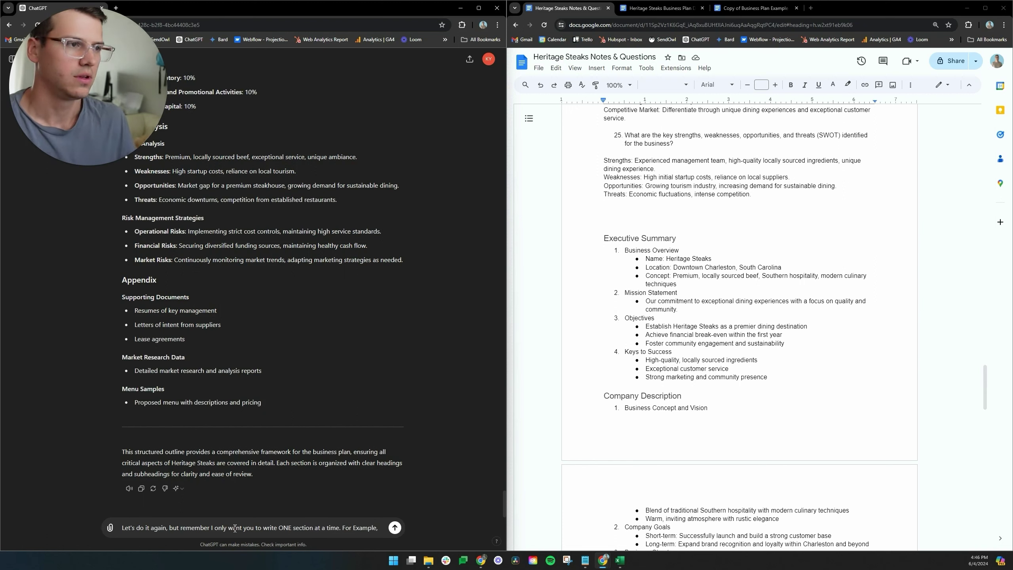
pyautogui.write("let's do the Exe")
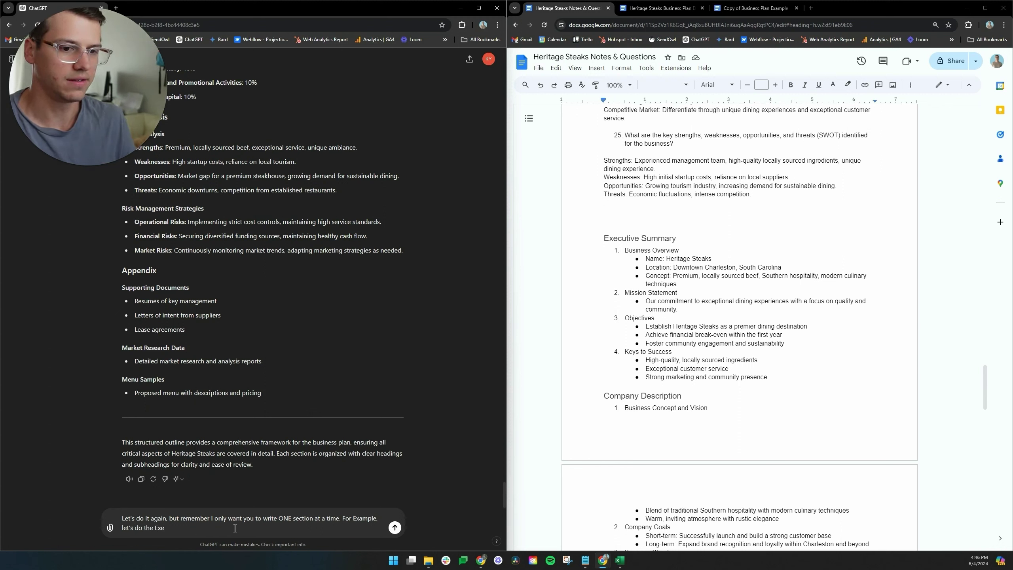
pyautogui.write("cutive Summary and it's sub sections. Then I wi")
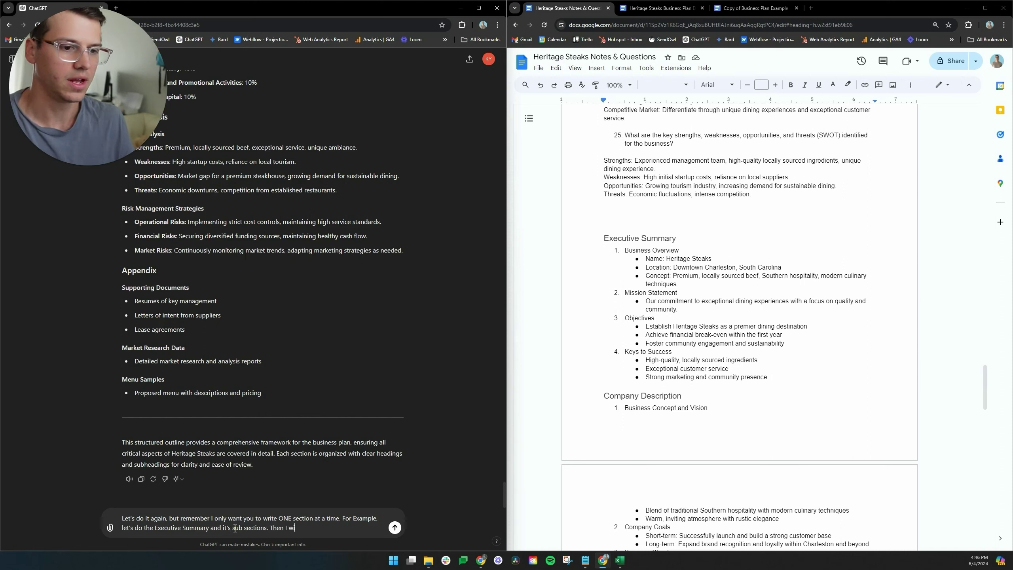
pyautogui.write('ll review and offer fe')
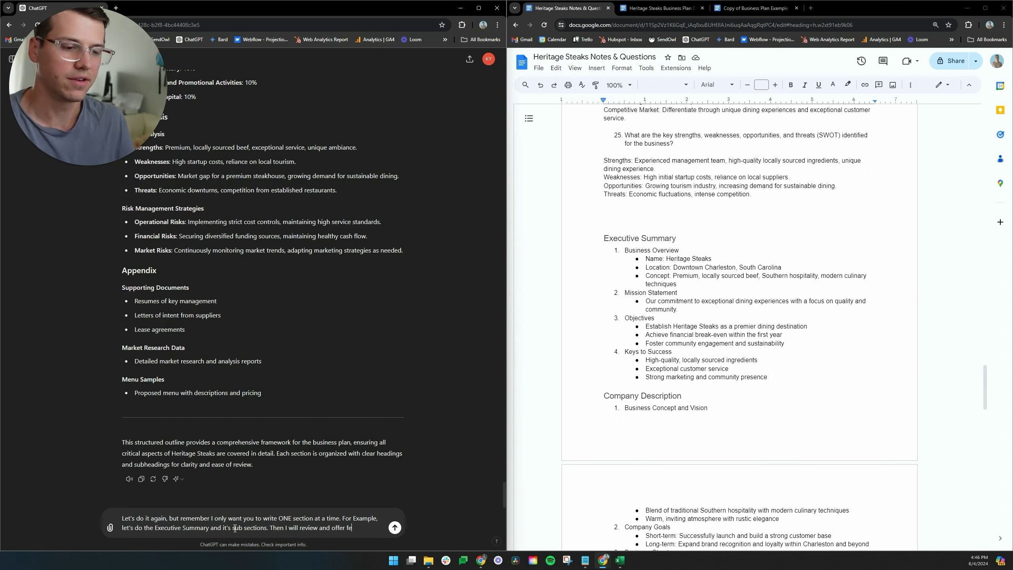
pyautogui.write('edback. ANd ')
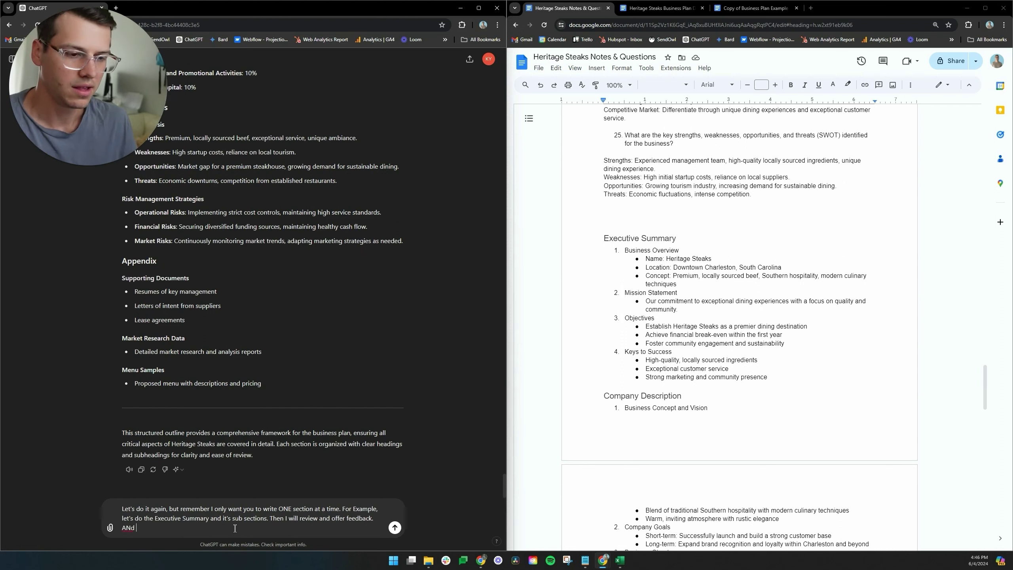
pyautogui.write('I will give yo')
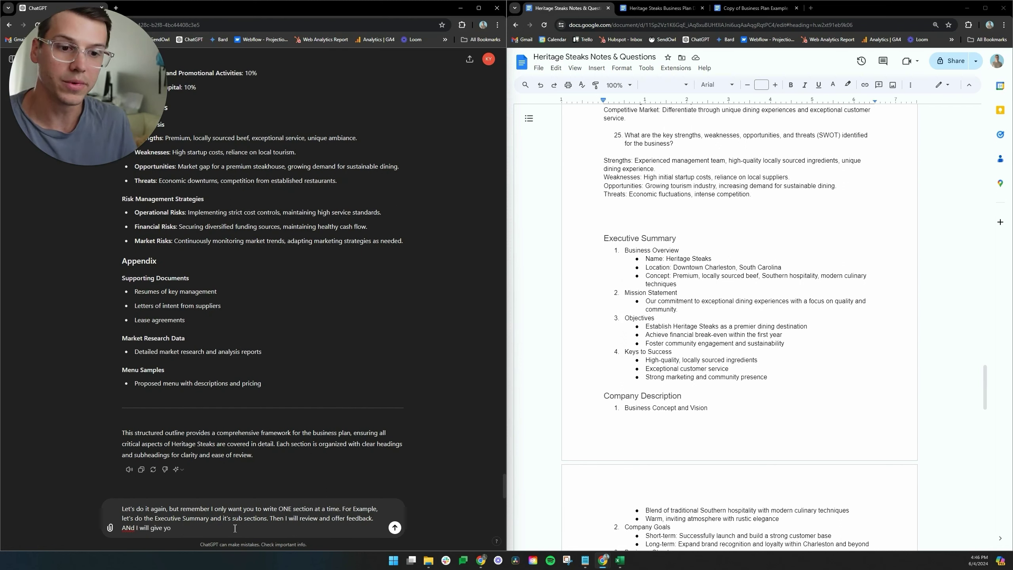
pyautogui.write('u permission t')
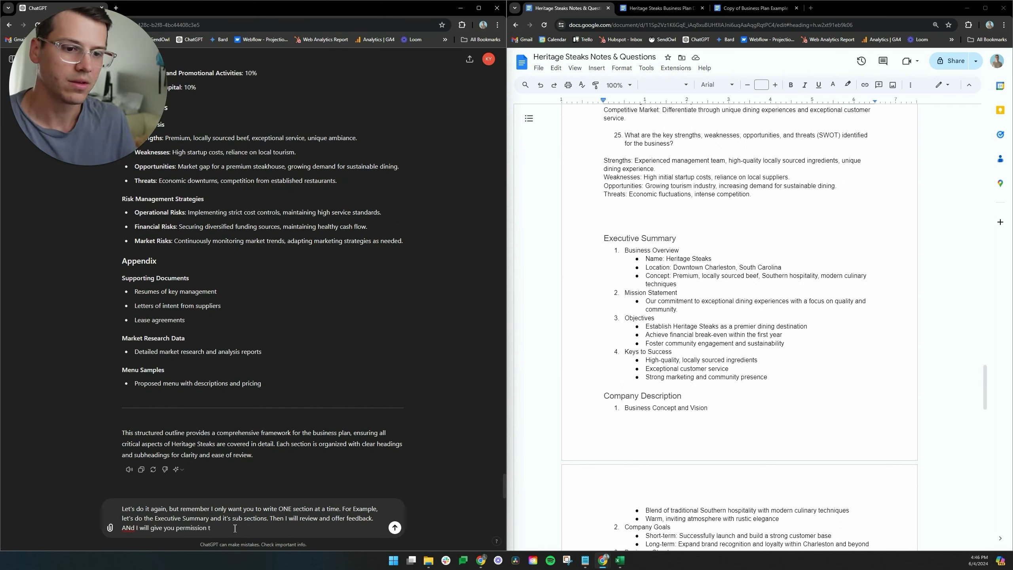
pyautogui.write('p proceed with th')
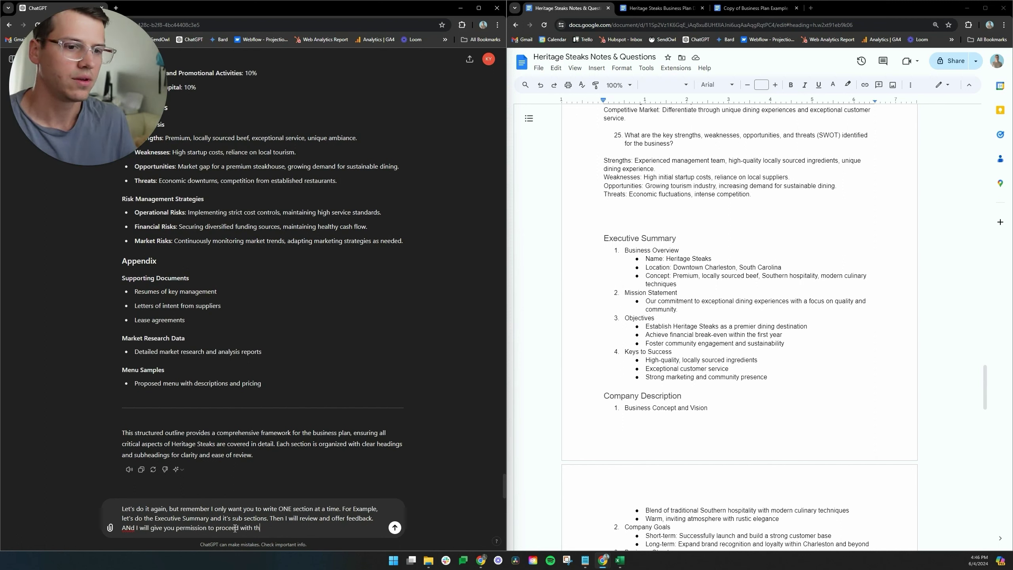
pyautogui.write('e next section')
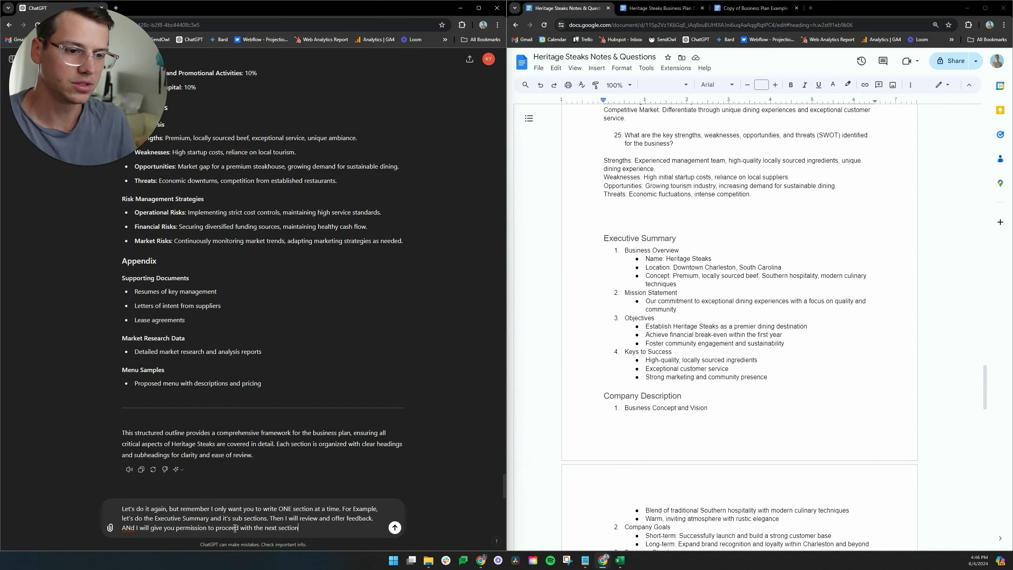
pyautogui.write(' which would be the ')
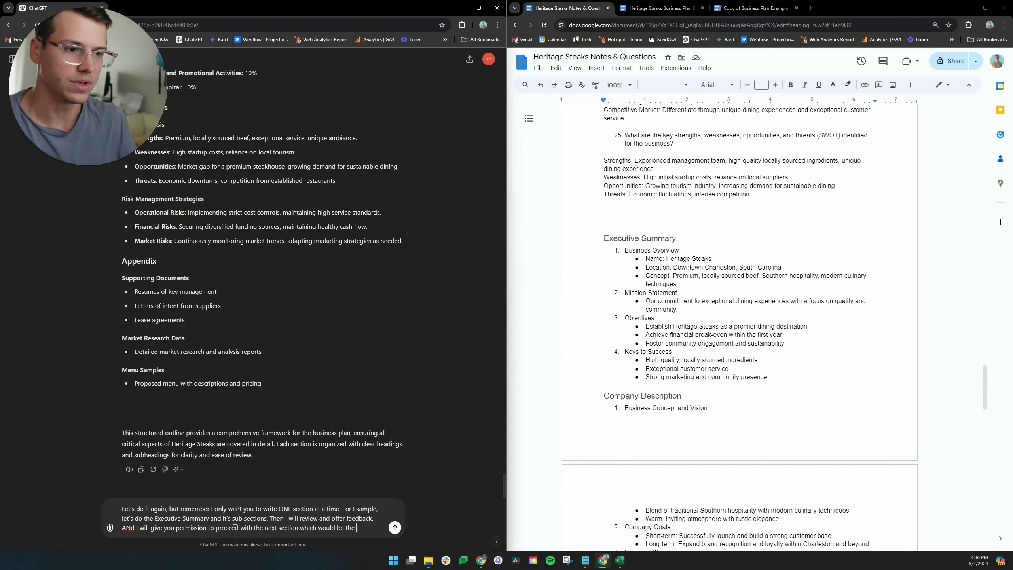
pyautogui.write('Company Des')
pyautogui.write('cription.')
pyautogui.press('Return')
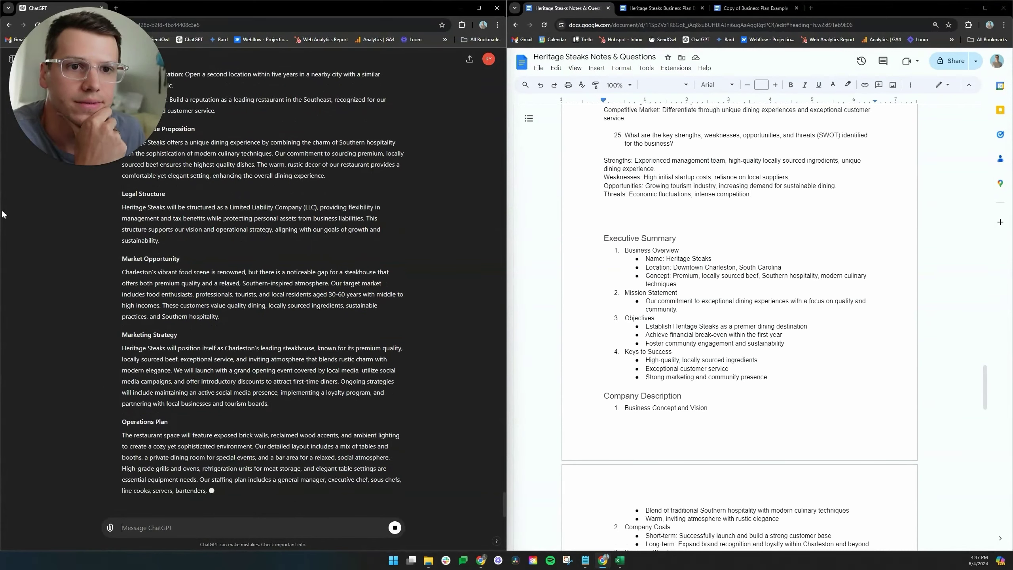
# Review the Executive Summary from Mission Statement through Financial Plan and select the reply text.
pyautogui.scroll(10, 324, 339)
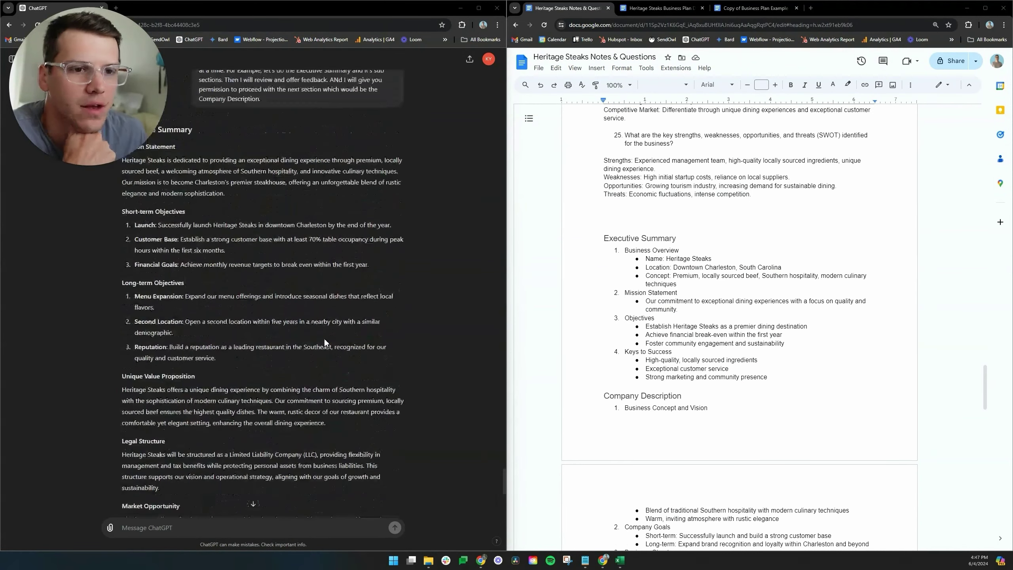
pyautogui.scroll(3, 323, 338)
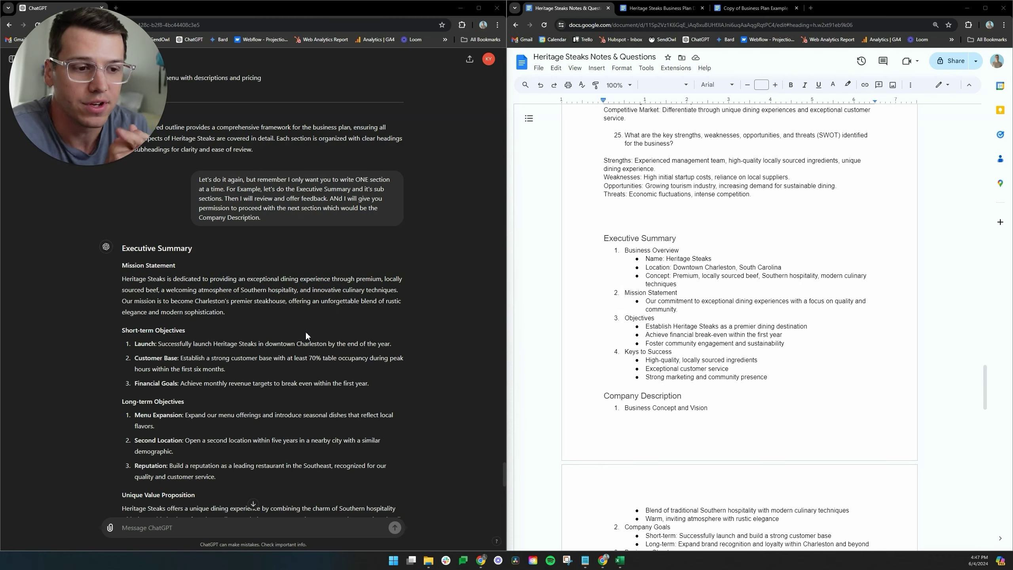
pyautogui.scroll(-12, 306, 334)
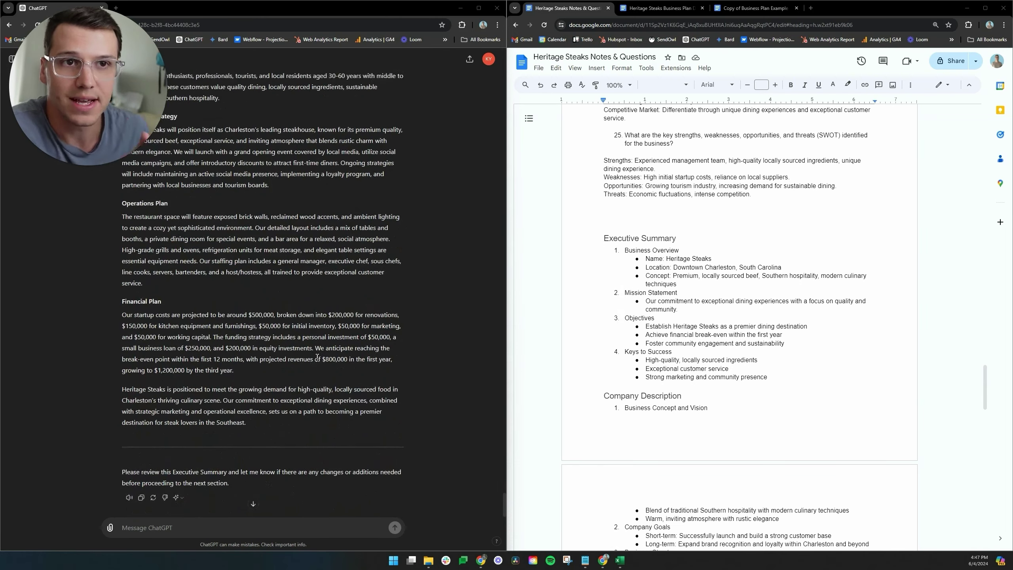
pyautogui.scroll(5, 316, 358)
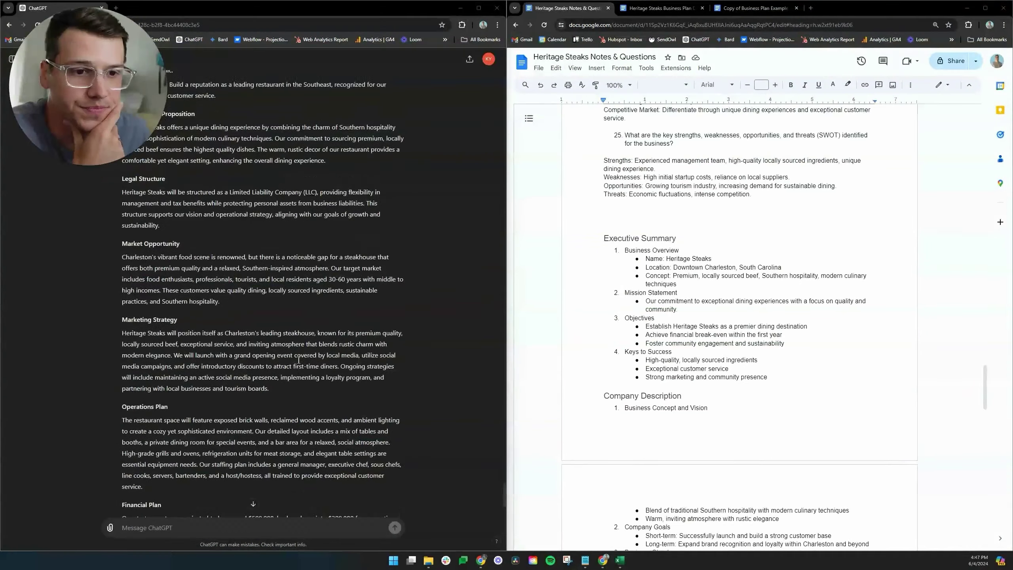
pyautogui.scroll(9, 296, 358)
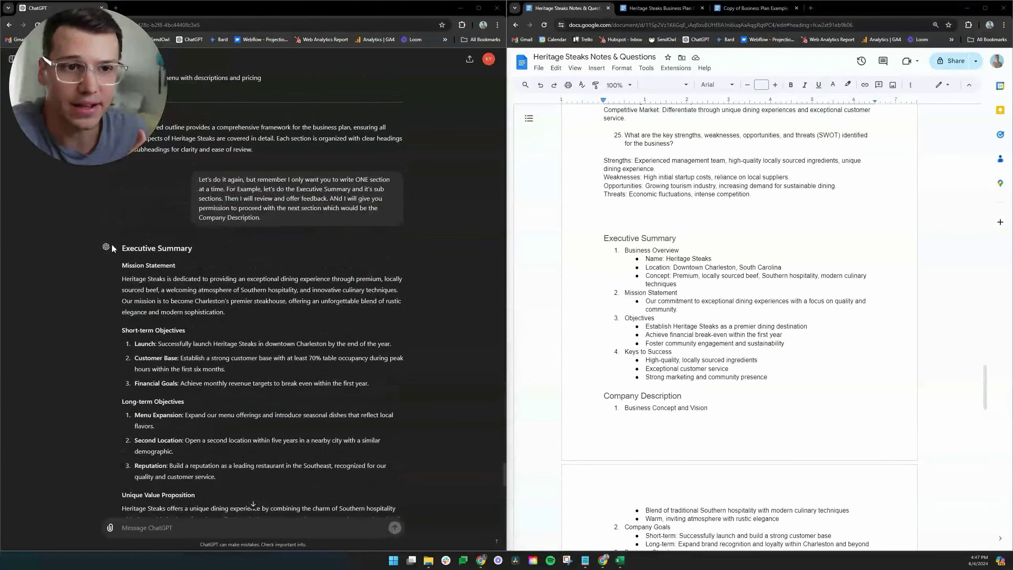
pyautogui.moveTo(120, 250); pyautogui.dragTo(280, 415)
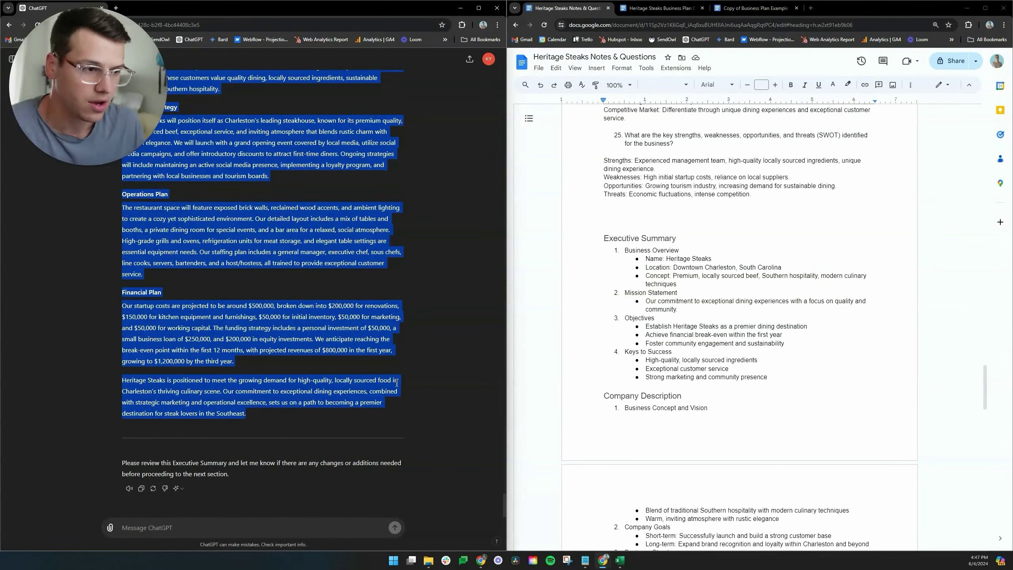
# Paste the Executive Summary into the Heritage Steaks Business Plan Draft and clear its formatting.
pyautogui.click(658, 8)
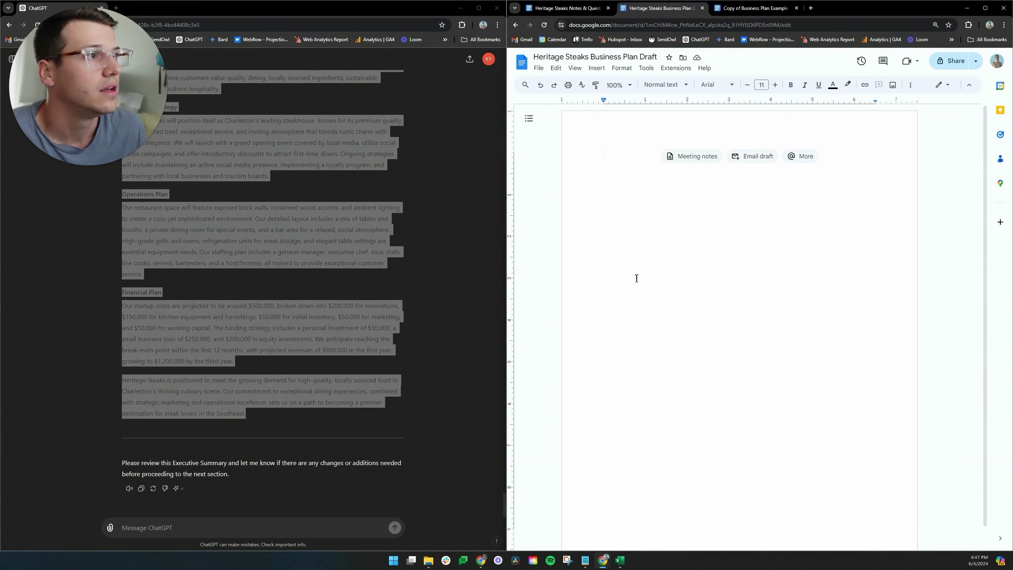
pyautogui.hotkey('ctrl', 'v')
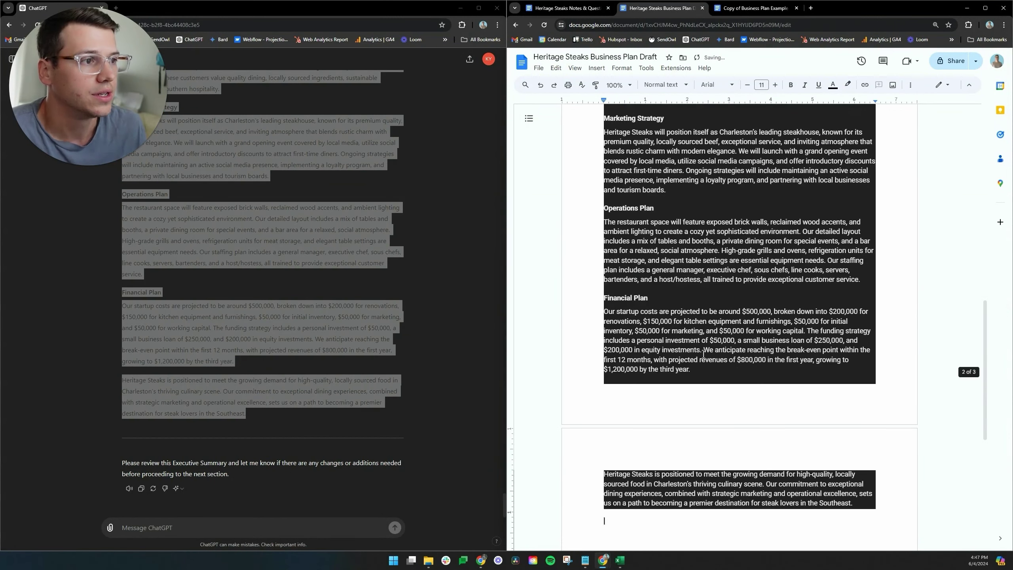
pyautogui.hotkey('ctrl', 'a')
pyautogui.rightClick(706, 259)
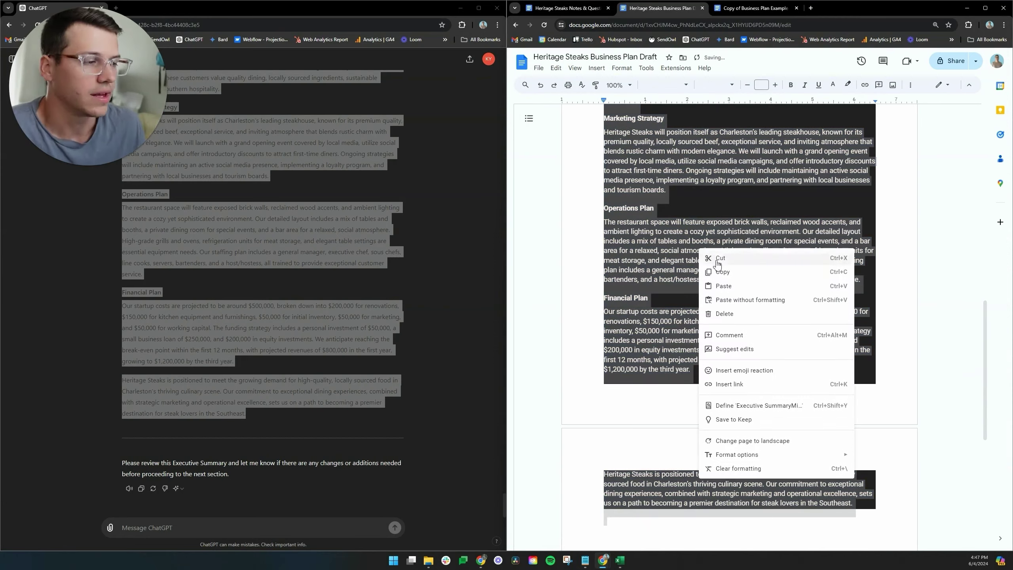
pyautogui.click(755, 478)
pyautogui.scroll(5, 714, 307)
pyautogui.scroll(3, 713, 307)
pyautogui.click(677, 265)
pyautogui.scroll(-15, 698, 299)
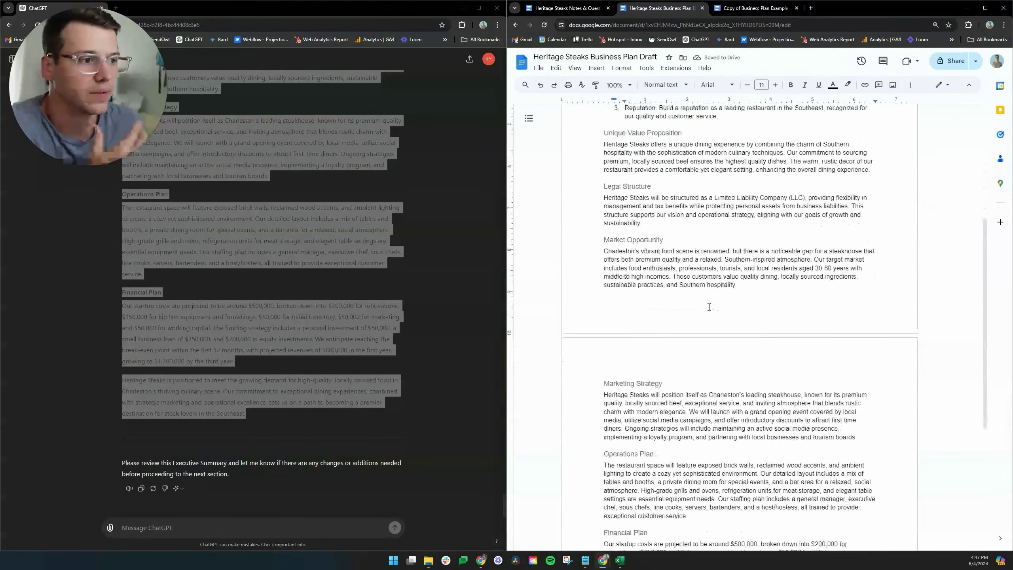
pyautogui.scroll(15, 706, 303)
pyautogui.scroll(-10, 708, 305)
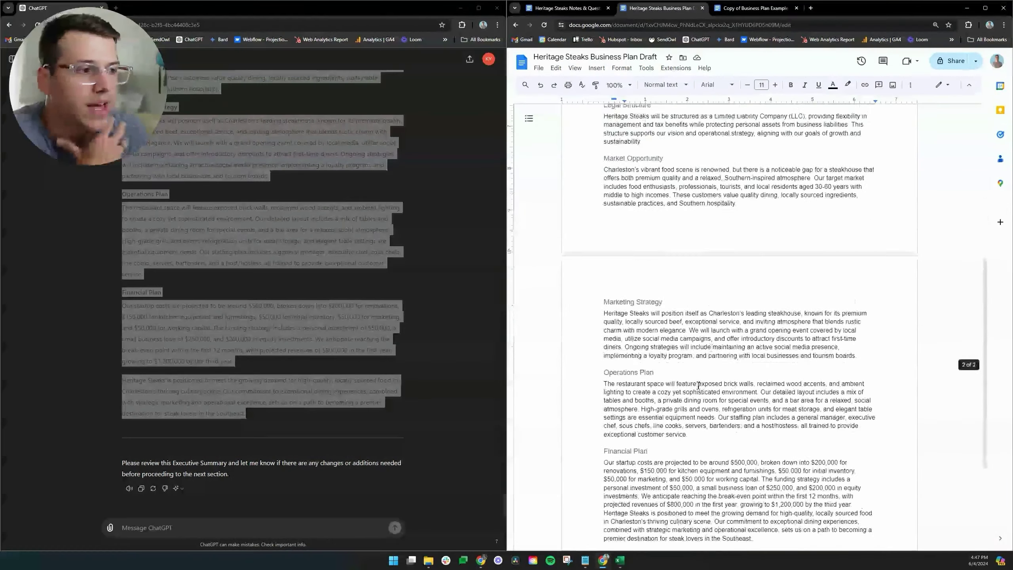
pyautogui.click(50, 443)
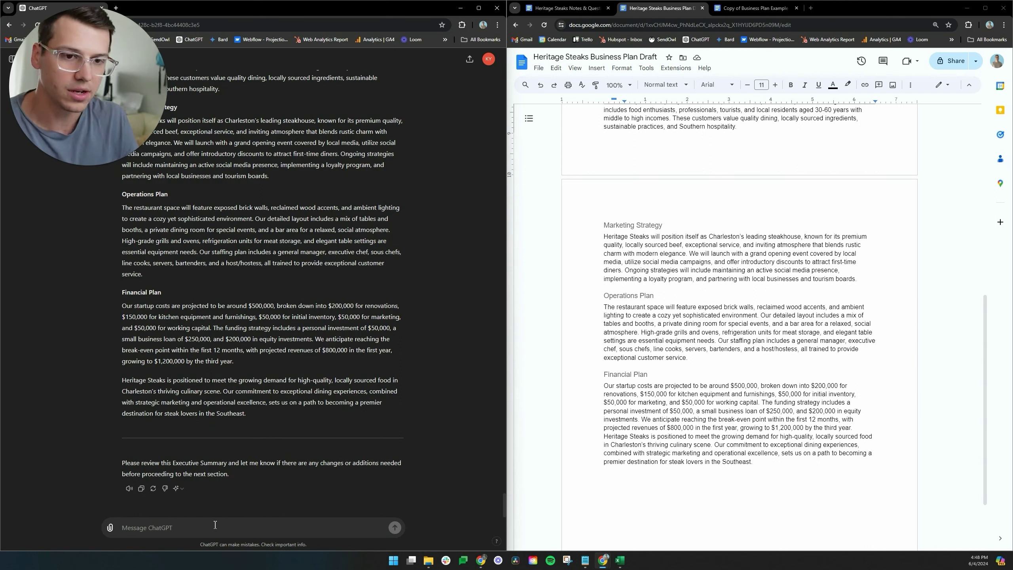
# Approve the Executive Summary and ask ChatGPT to proceed with the Company Description section.
pyautogui.write('I')
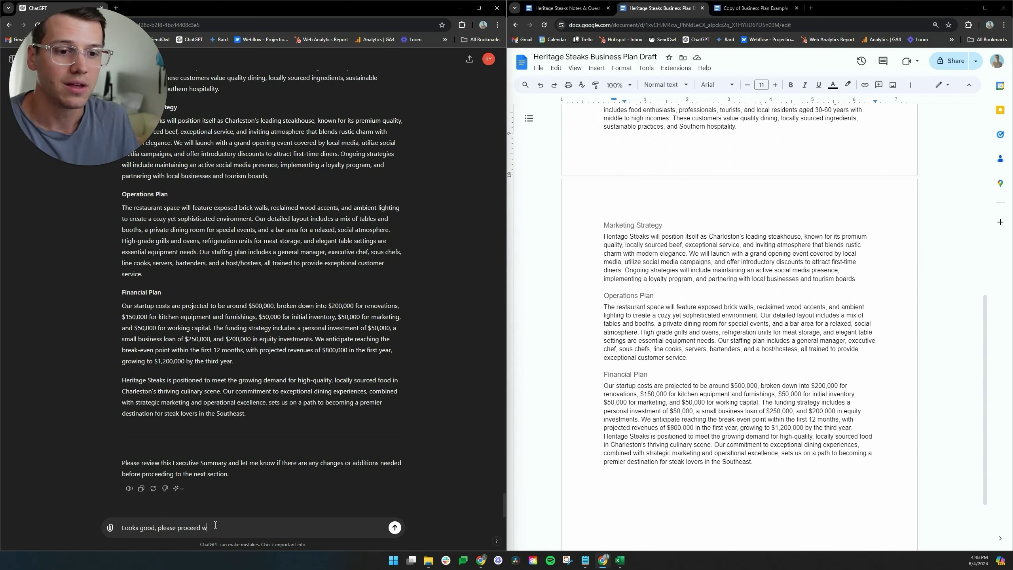
pyautogui.write('Compa')
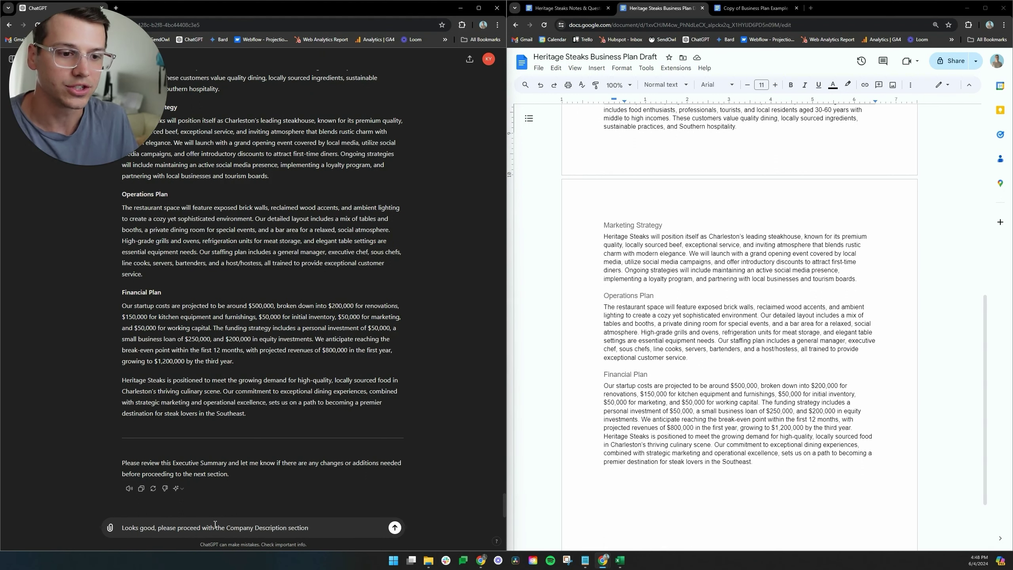
pyautogui.write('ny Description section')
pyautogui.press('Return')
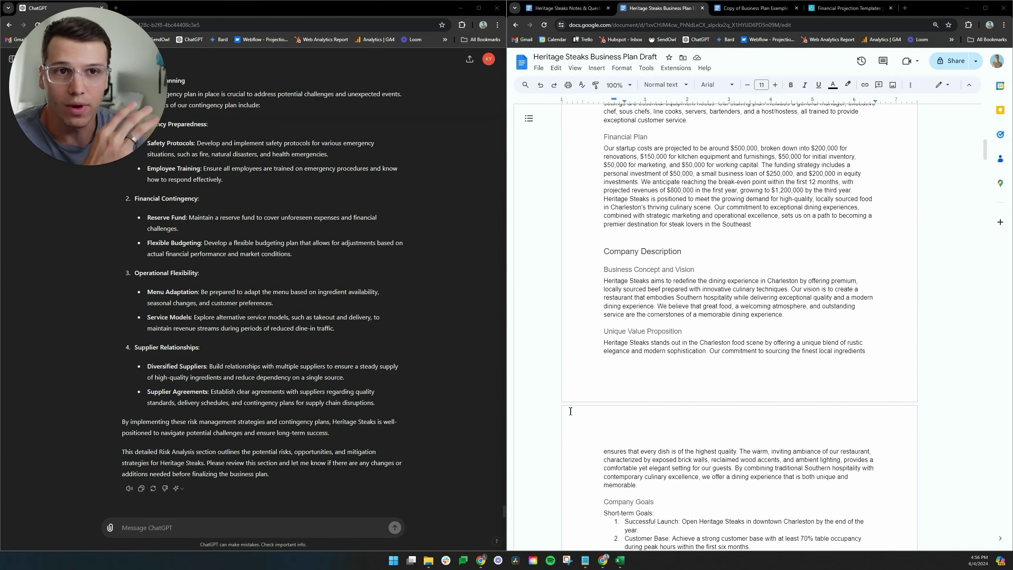
# Scroll the 18-page draft from Company Description down to the Financial Plan's $500,000 startup costs.
pyautogui.scroll(15, 255, 354)
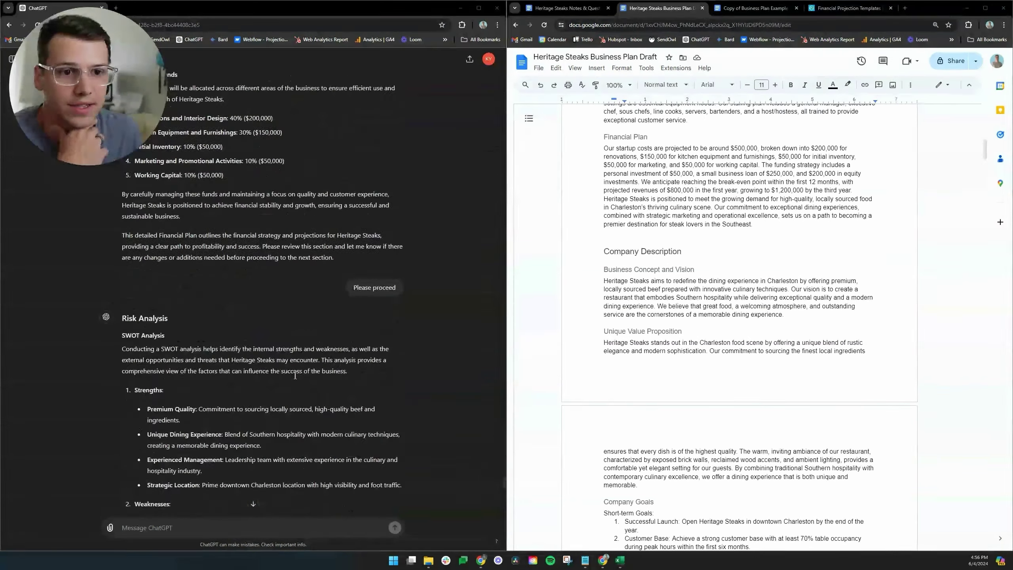
pyautogui.scroll(6, 287, 381)
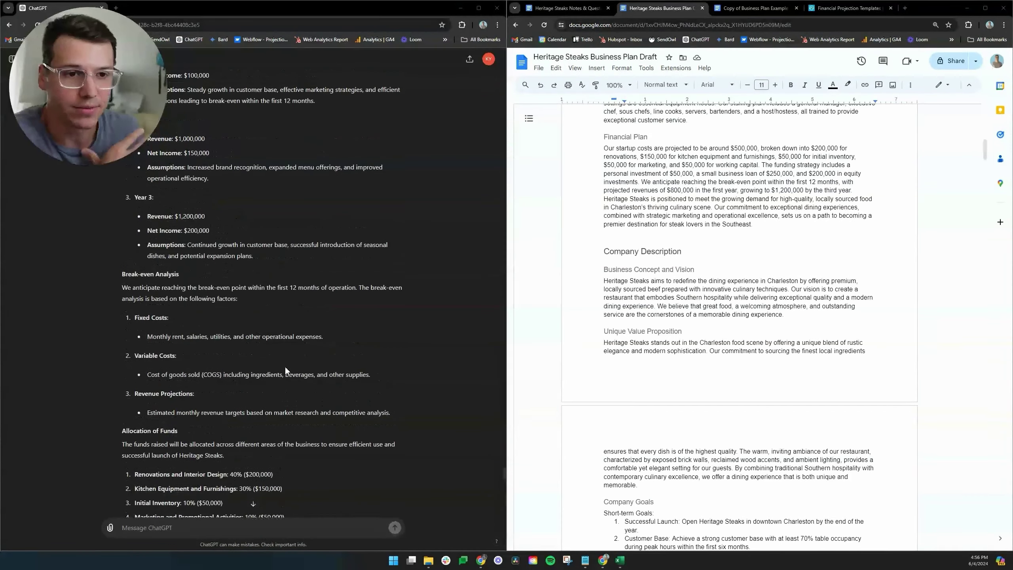
pyautogui.scroll(-6, 285, 369)
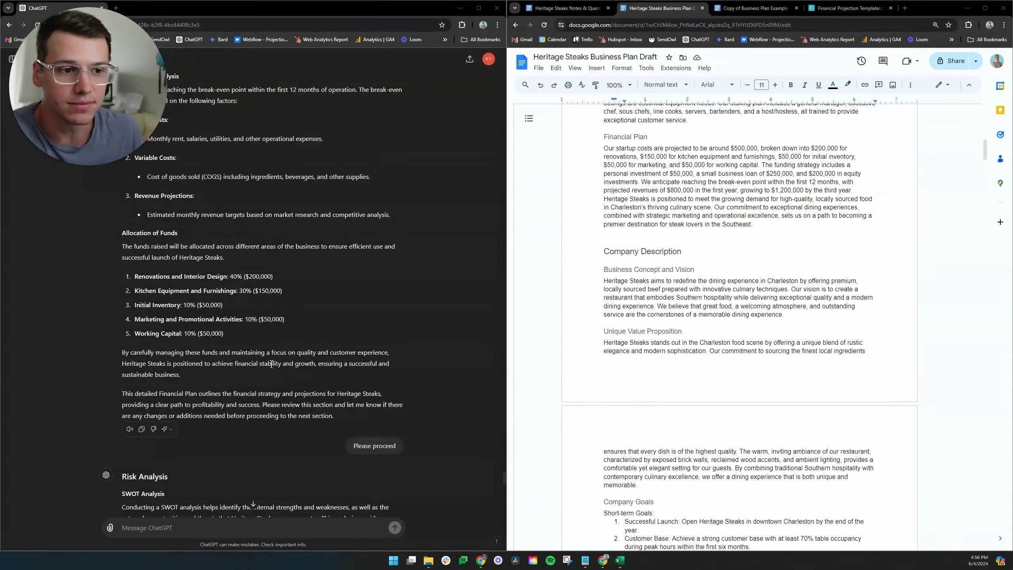
pyautogui.scroll(-6, 313, 353)
pyautogui.scroll(-15, 312, 353)
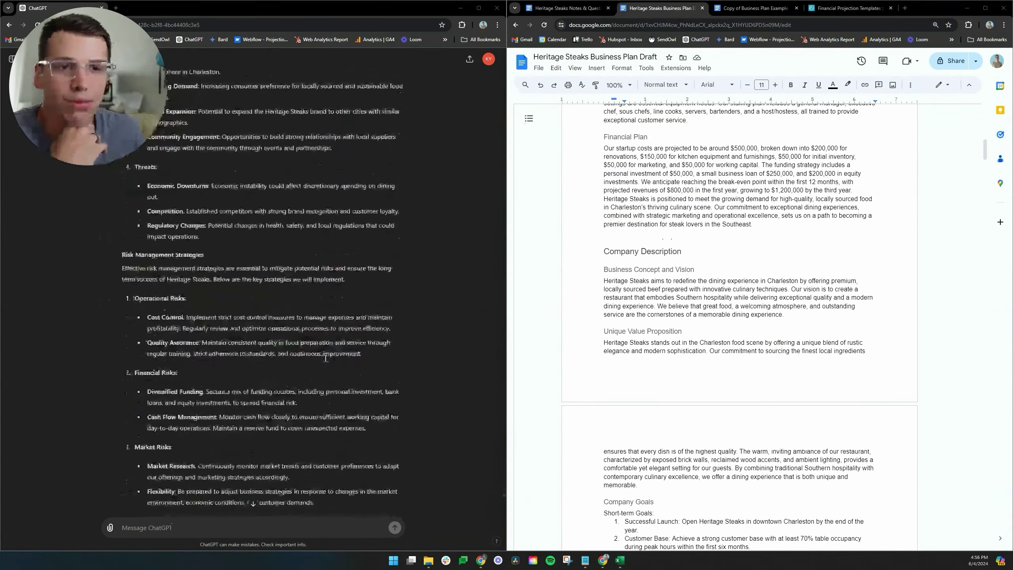
pyautogui.scroll(-2, 695, 307)
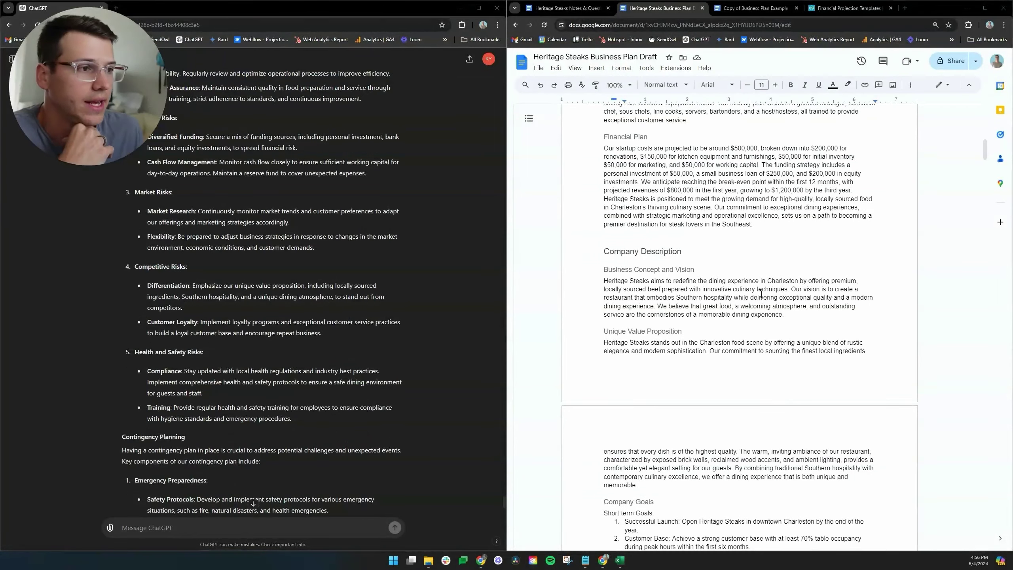
pyautogui.scroll(-18, 707, 306)
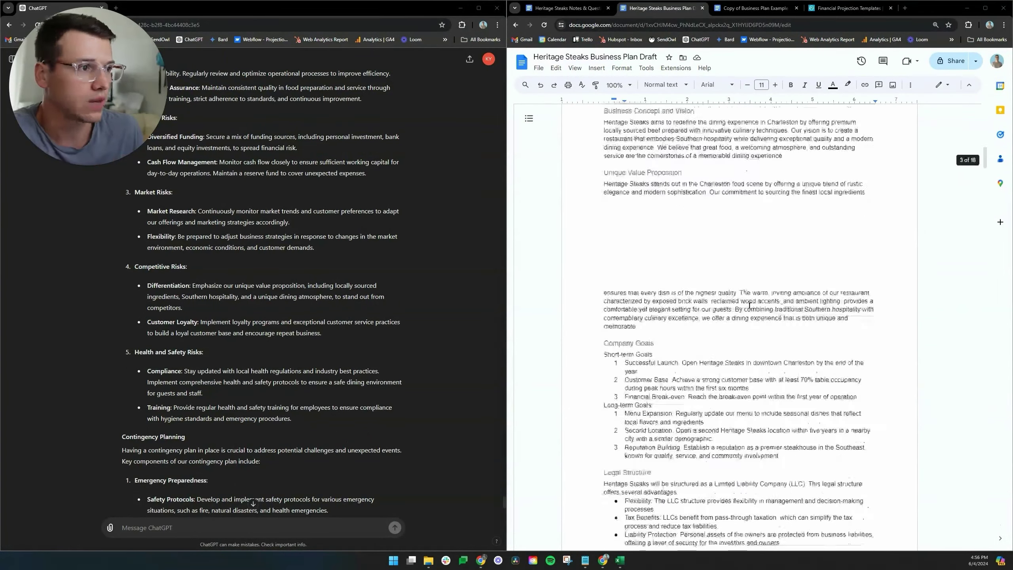
pyautogui.scroll(-20, 737, 309)
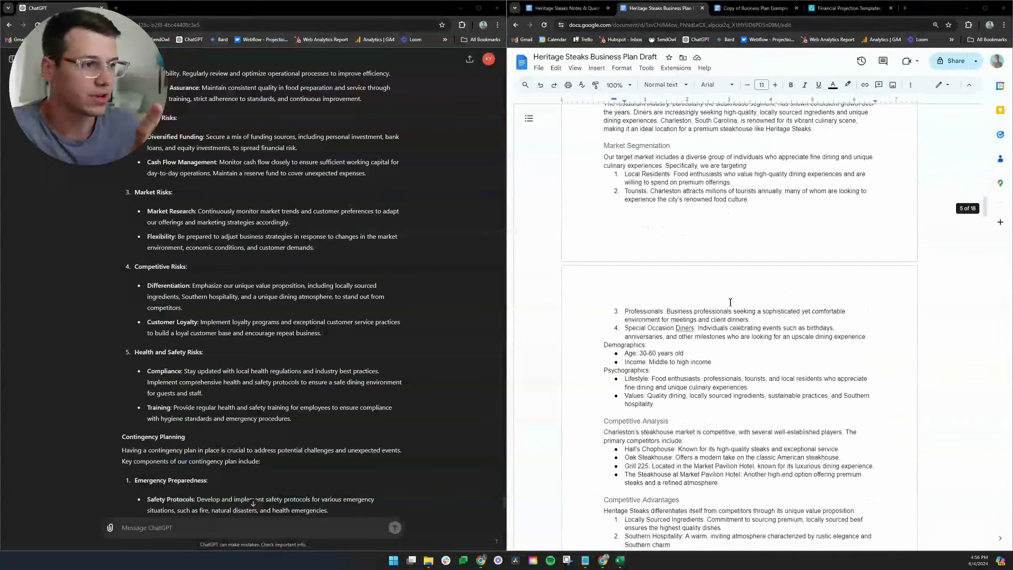
pyautogui.scroll(-9, 736, 304)
pyautogui.scroll(-6, 747, 305)
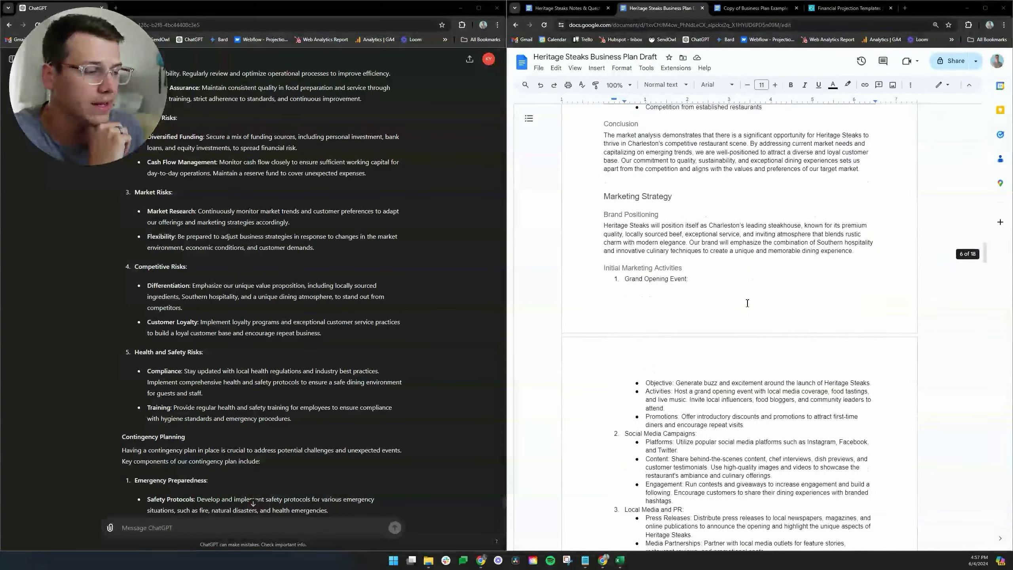
pyautogui.scroll(-10, 748, 300)
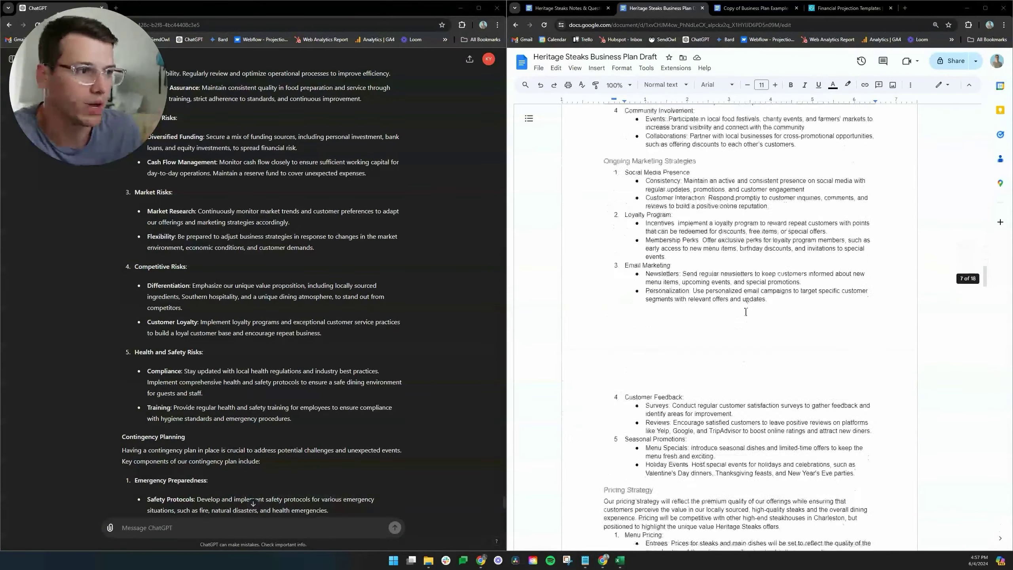
pyautogui.scroll(-9, 754, 317)
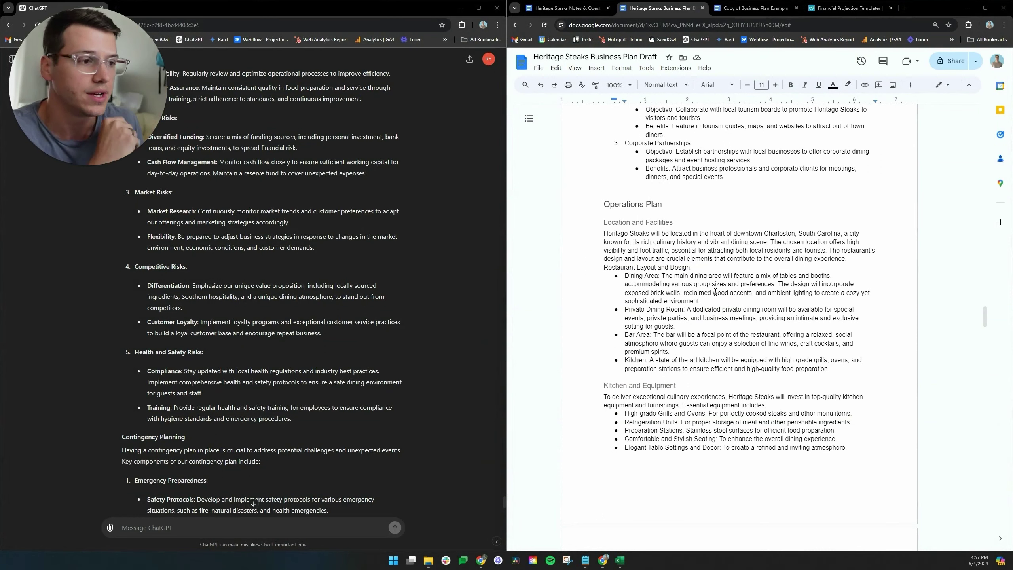
pyautogui.scroll(-2, 715, 291)
pyautogui.scroll(-1, 743, 340)
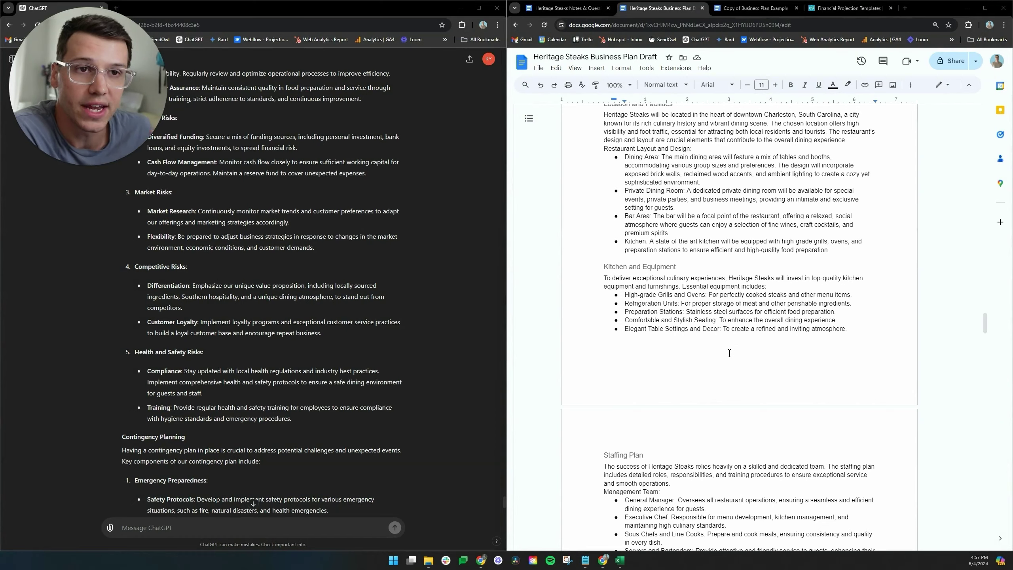
pyautogui.scroll(-12, 732, 349)
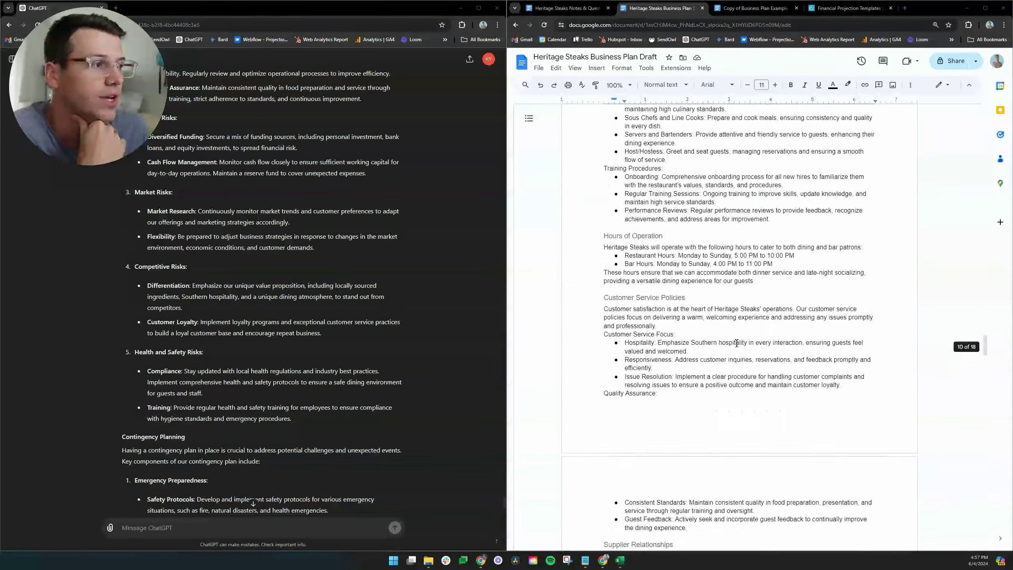
pyautogui.scroll(-20, 736, 343)
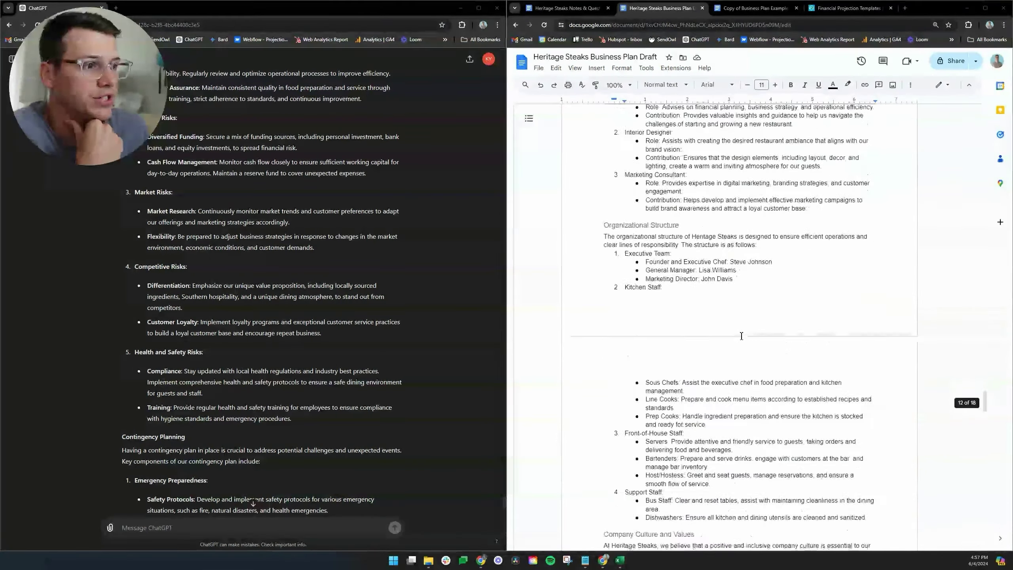
pyautogui.scroll(-20, 741, 336)
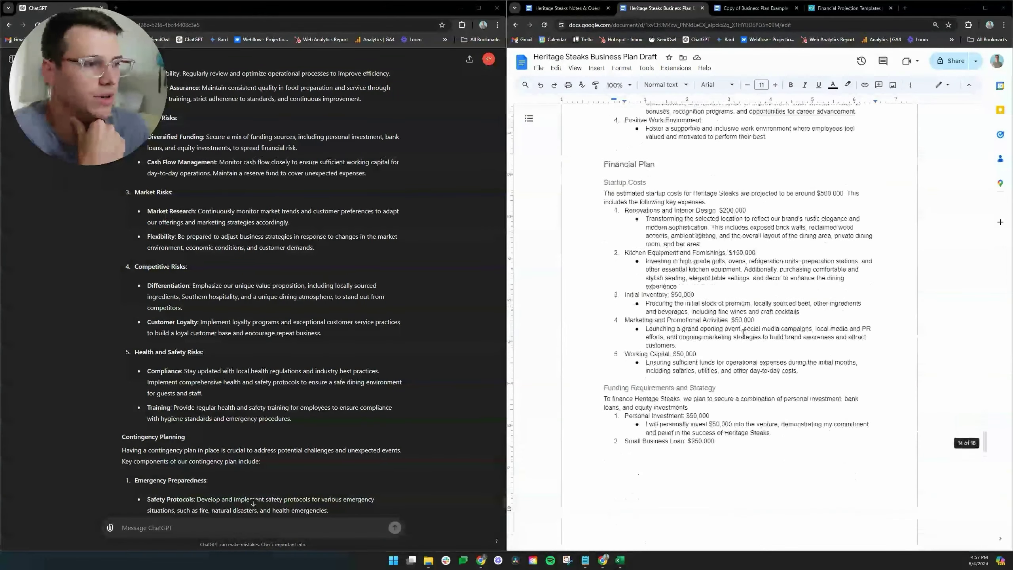
# Inspect the $200,000 renovations figure in Startup Costs and the Year 1 Assumptions.
pyautogui.scroll(-1, 733, 291)
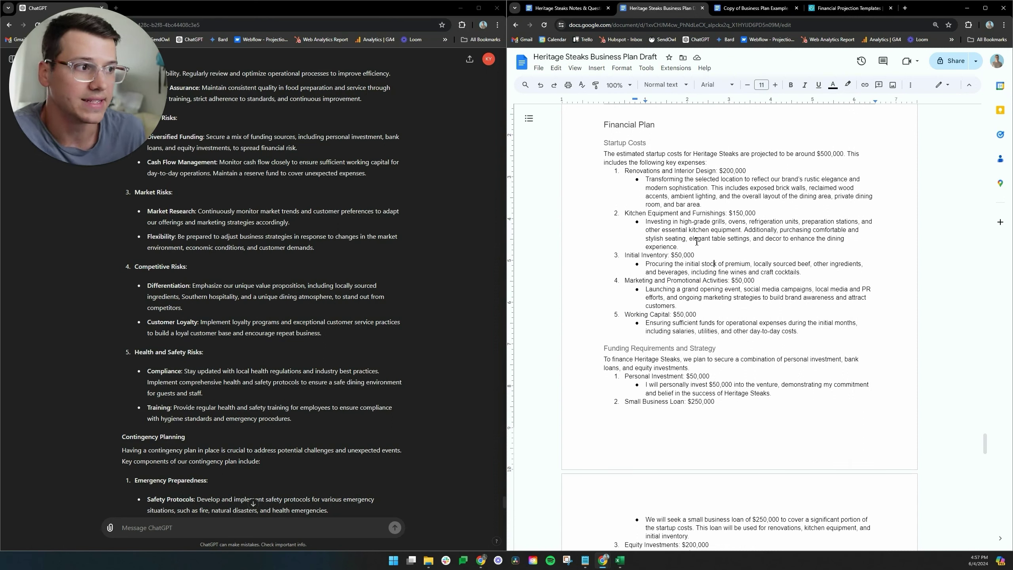
pyautogui.doubleClick(736, 171)
pyautogui.click(736, 171)
pyautogui.scroll(-3, 712, 276)
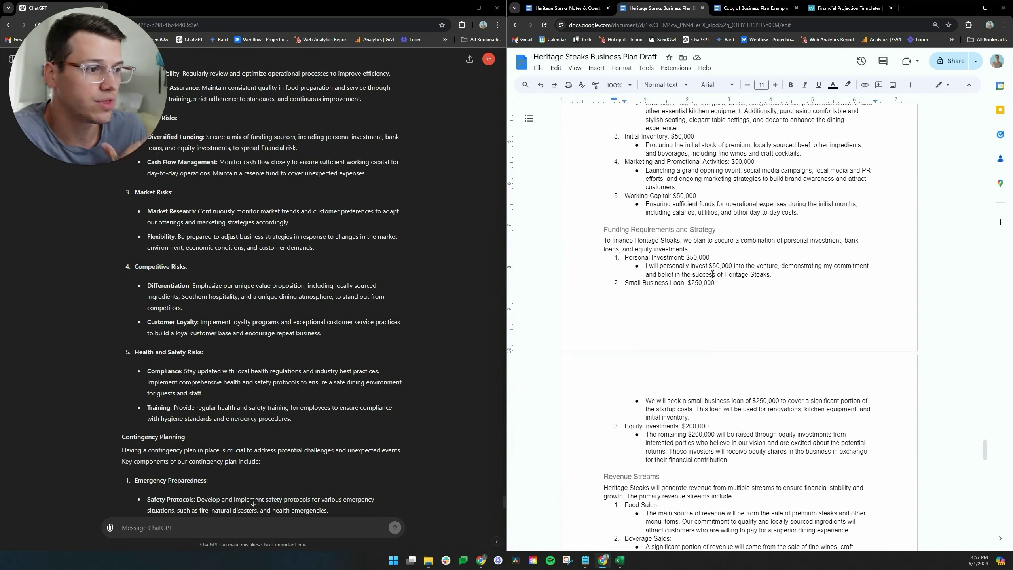
pyautogui.scroll(-6, 669, 363)
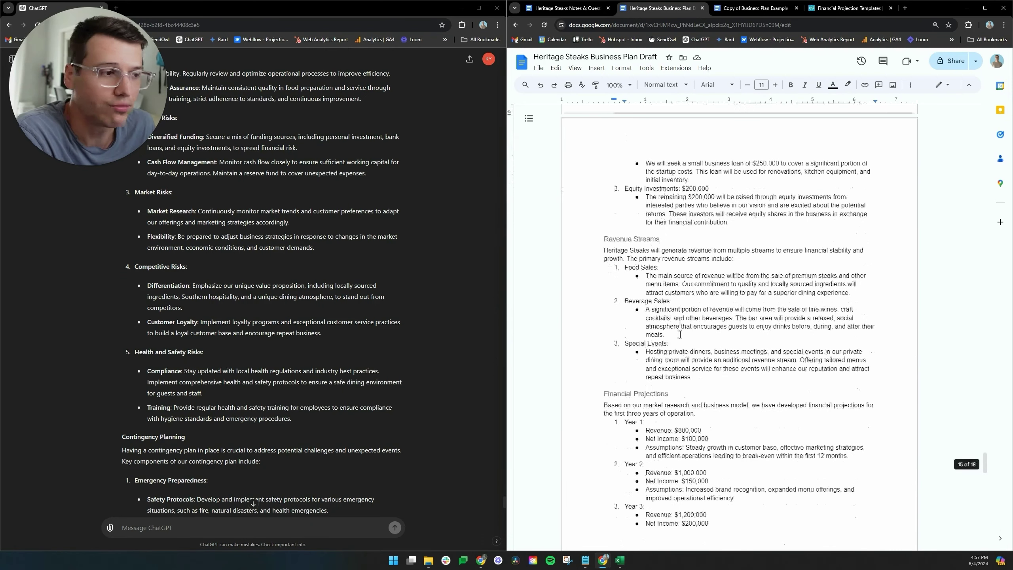
pyautogui.scroll(-2, 673, 373)
pyautogui.click(675, 367)
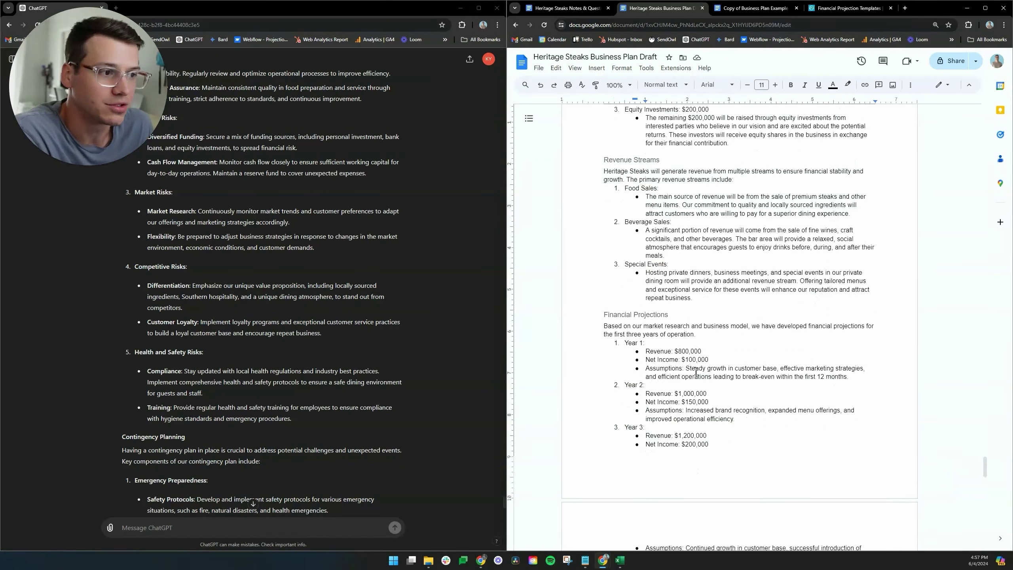
# Review funding, revenue streams and three-year projections rising from $800,000 to $1,200,000 revenue.
pyautogui.scroll(-2, 725, 396)
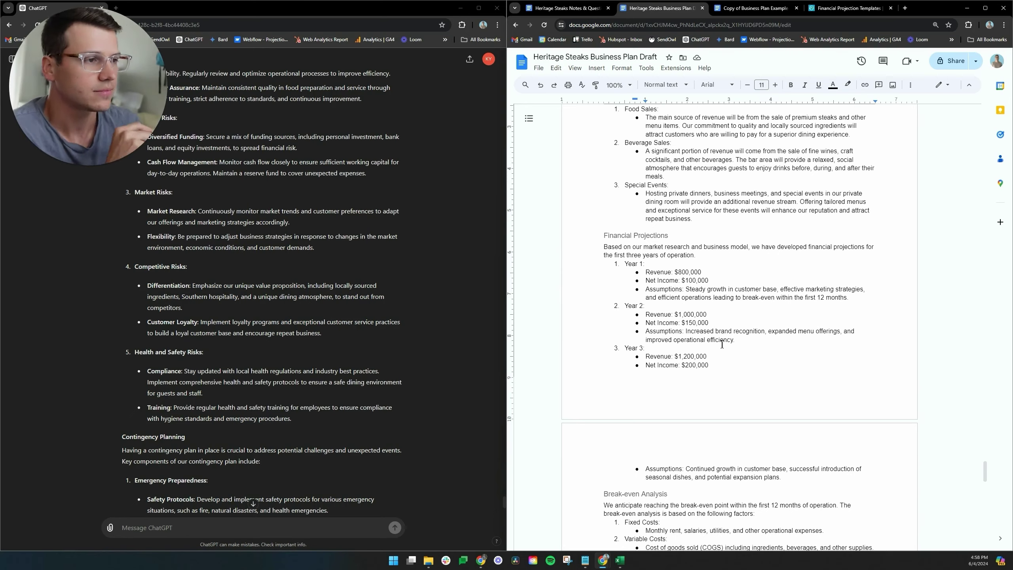
pyautogui.scroll(-5, 769, 435)
pyautogui.scroll(10, 757, 439)
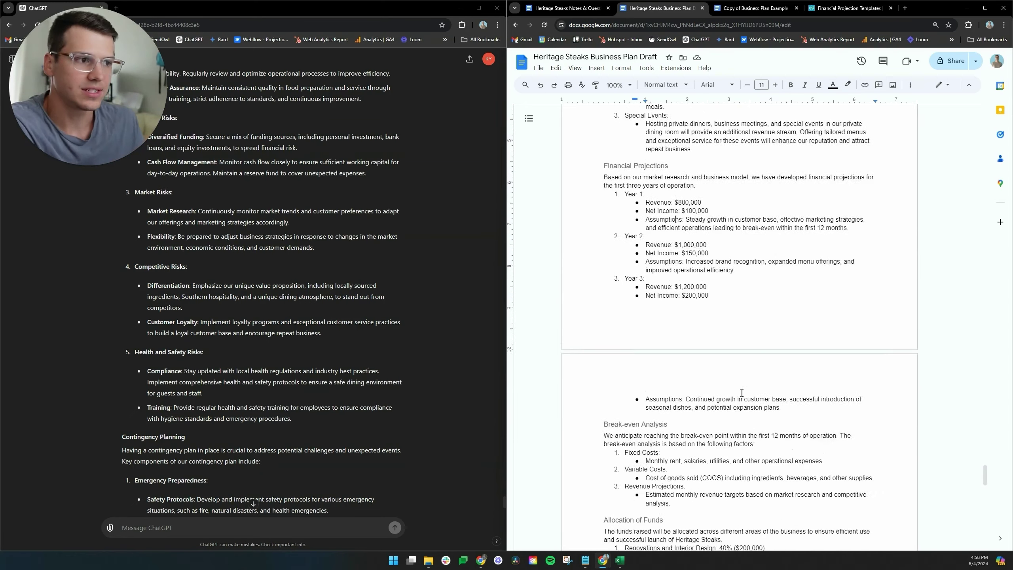
pyautogui.scroll(8, 746, 404)
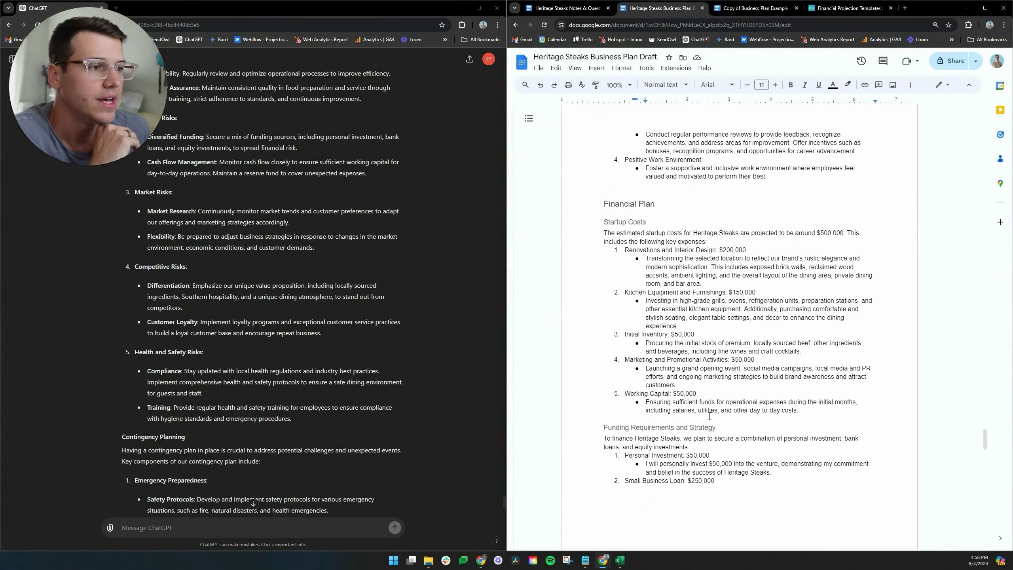
pyautogui.scroll(-9, 709, 415)
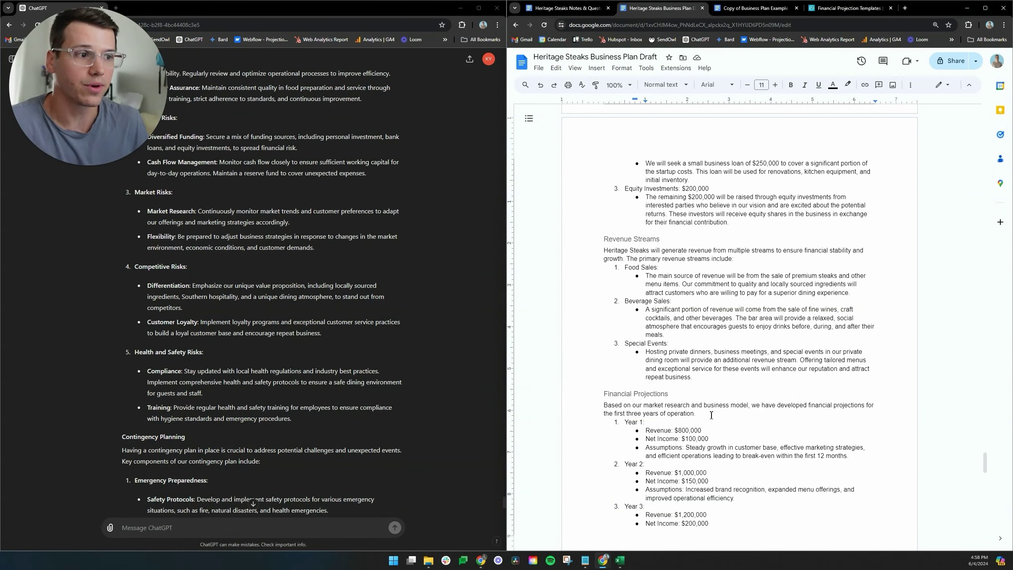
pyautogui.scroll(-1, 697, 378)
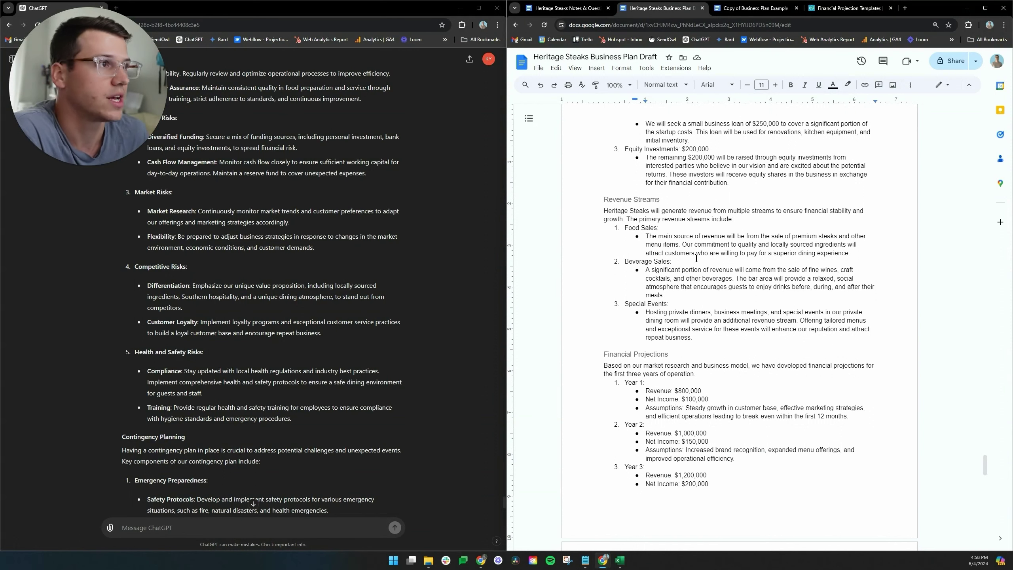
# Scroll the Salt Water Grille example to its Financial Plan and $350,000 startup funds pie chart.
pyautogui.click(741, 10)
pyautogui.scroll(-1, 730, 251)
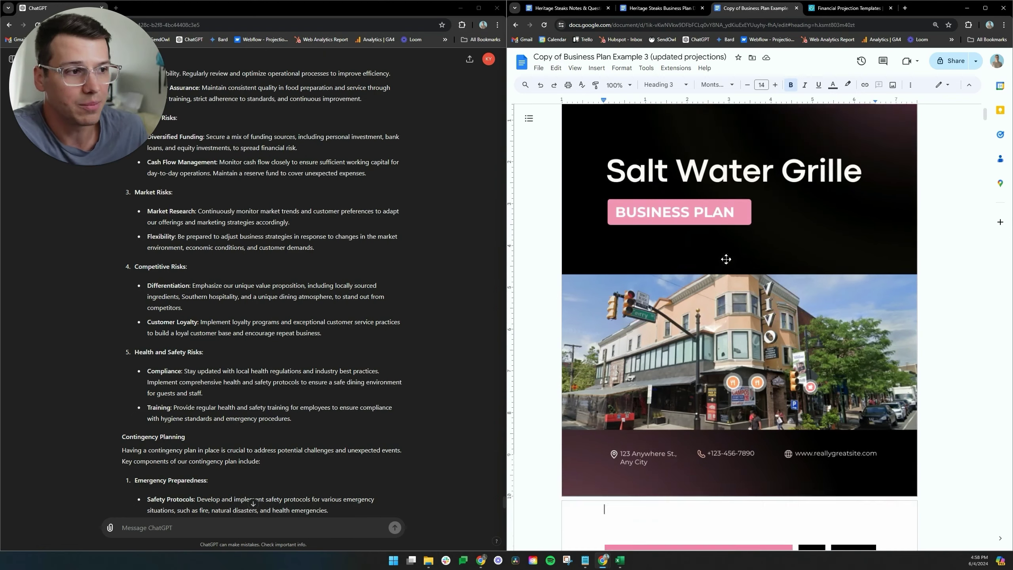
pyautogui.scroll(1, 759, 274)
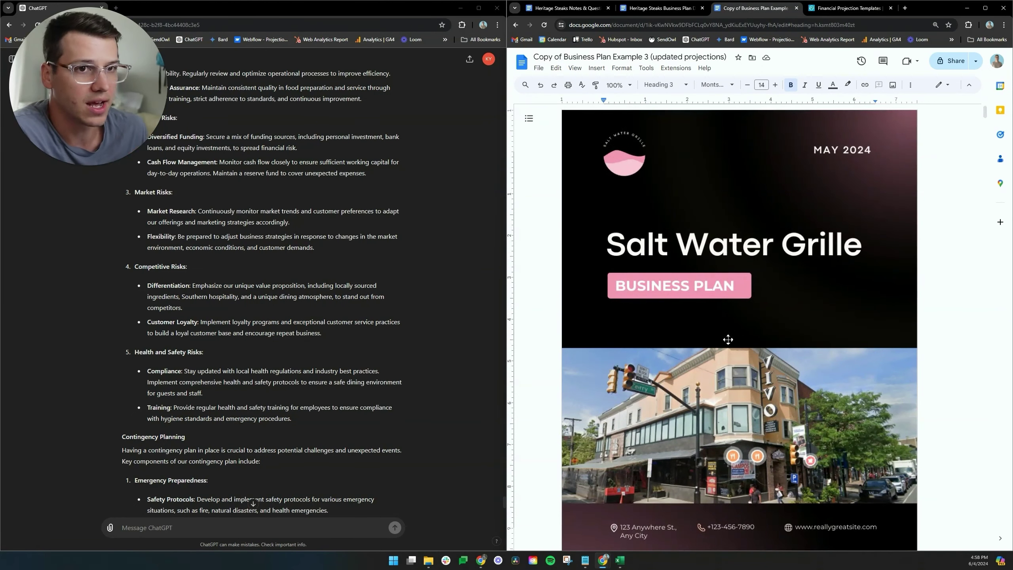
pyautogui.scroll(-5, 730, 338)
pyautogui.scroll(-6, 732, 337)
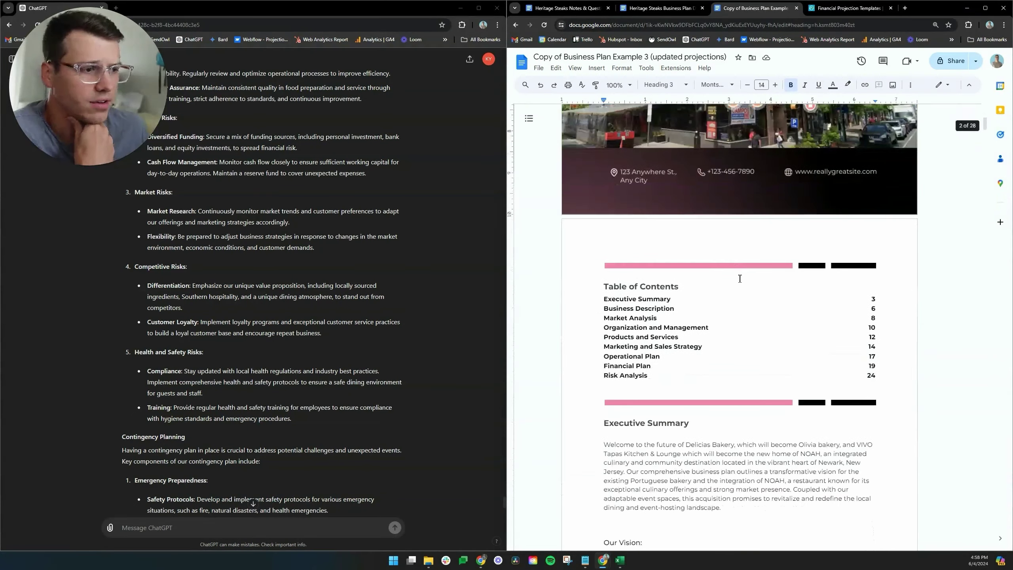
pyautogui.scroll(-5, 809, 216)
pyautogui.scroll(-18, 742, 223)
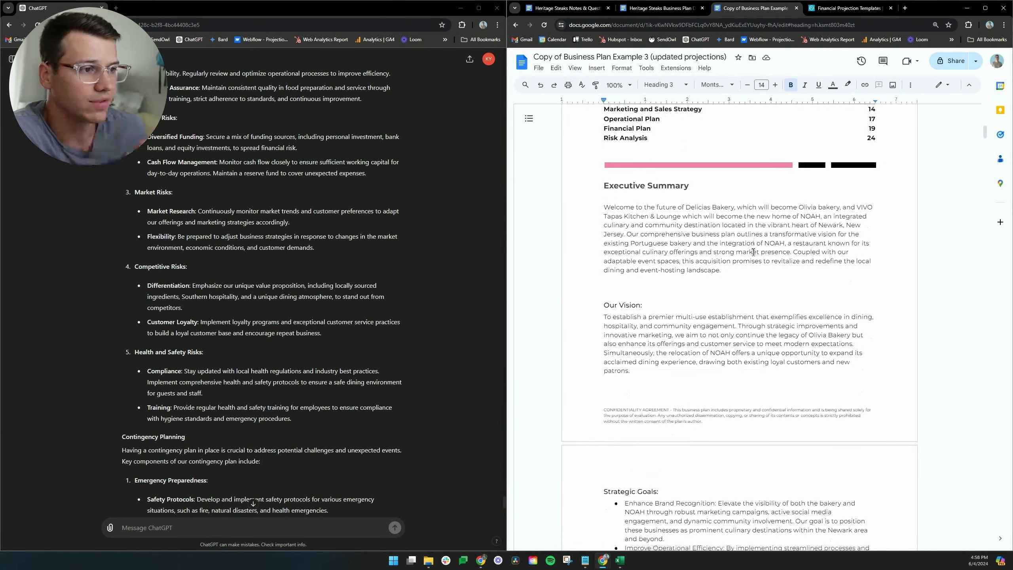
pyautogui.scroll(-15, 752, 292)
pyautogui.scroll(-4, 771, 251)
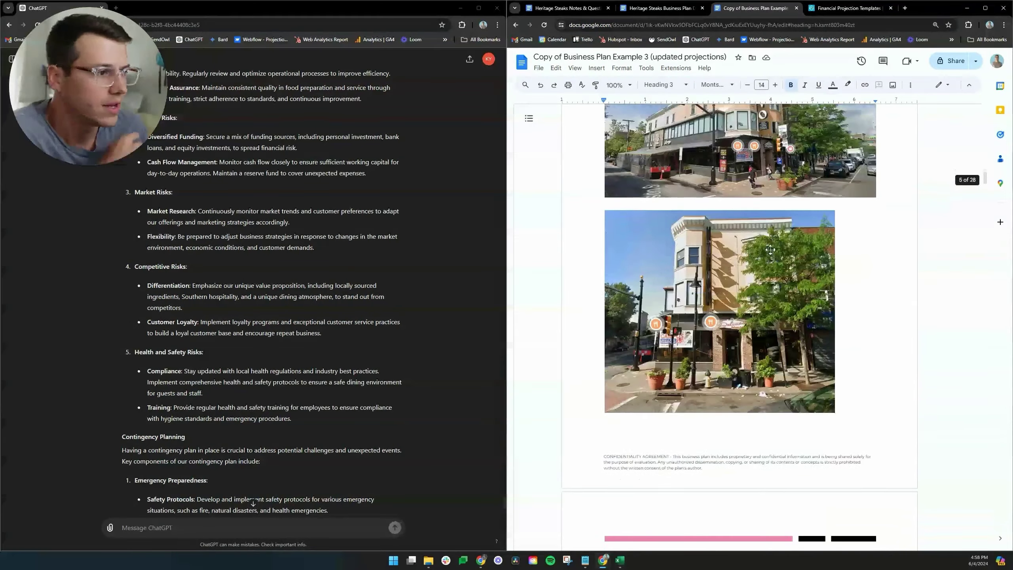
pyautogui.scroll(-10, 715, 226)
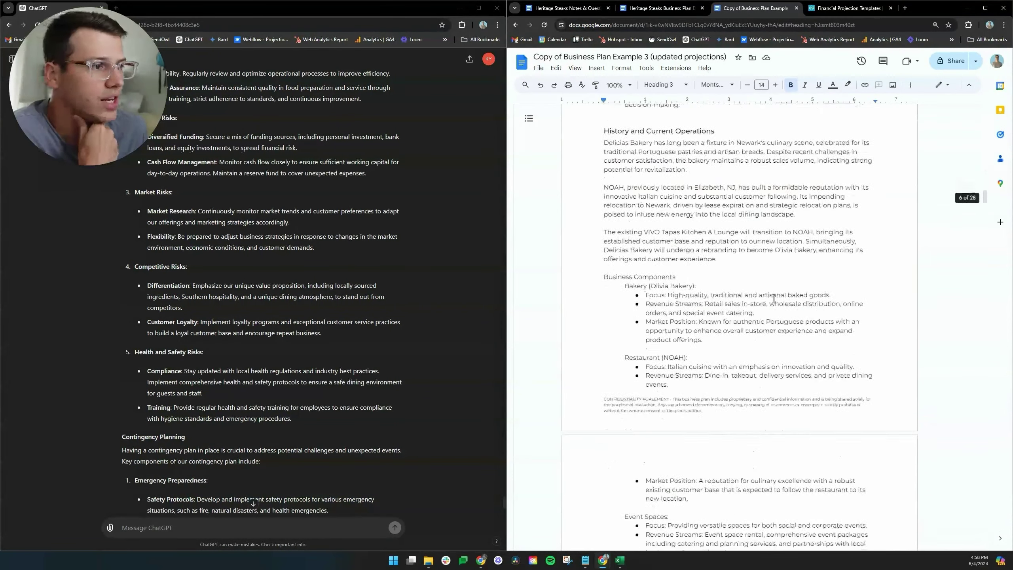
pyautogui.scroll(-8, 752, 343)
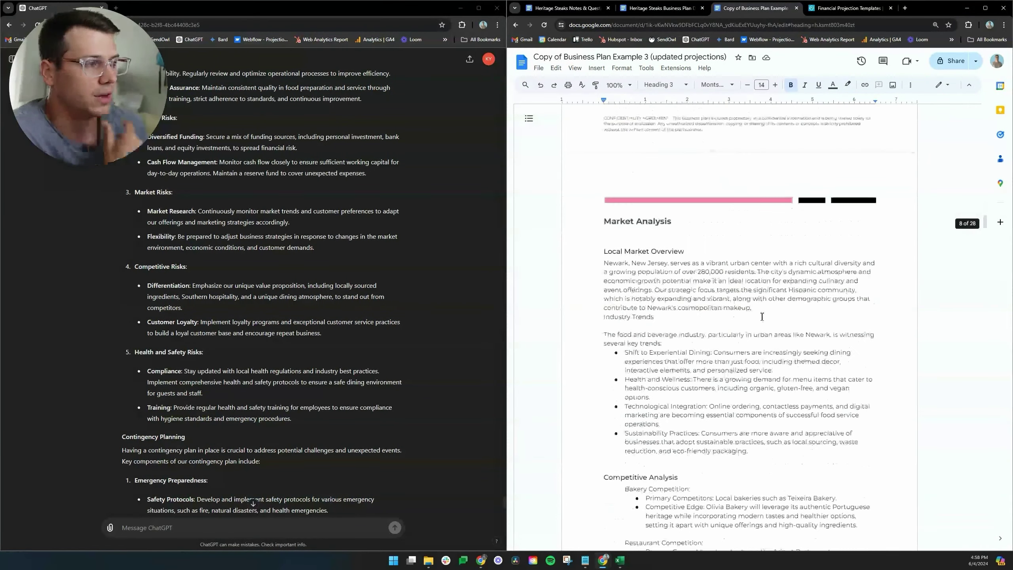
pyautogui.scroll(-20, 769, 295)
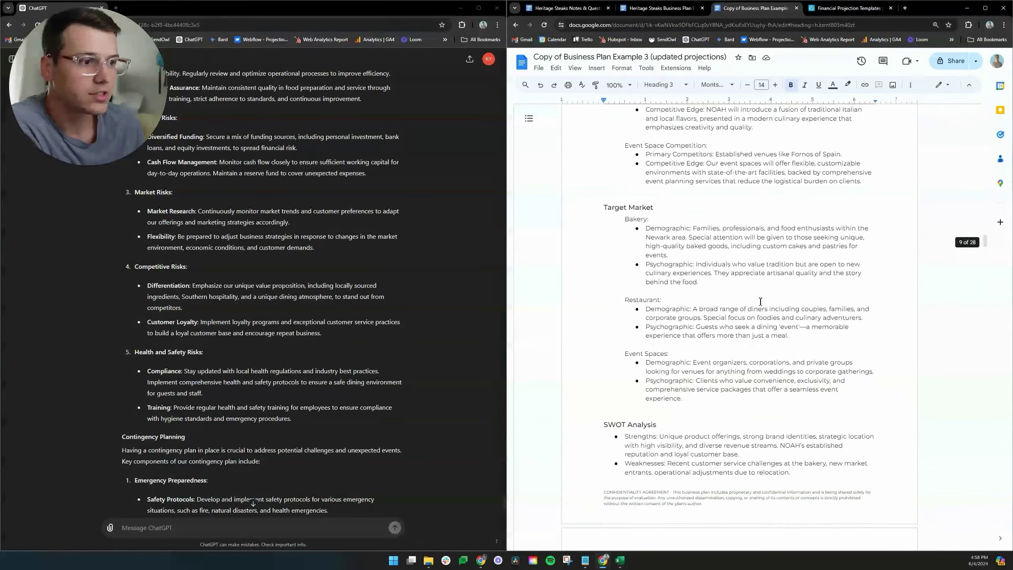
pyautogui.scroll(-20, 762, 283)
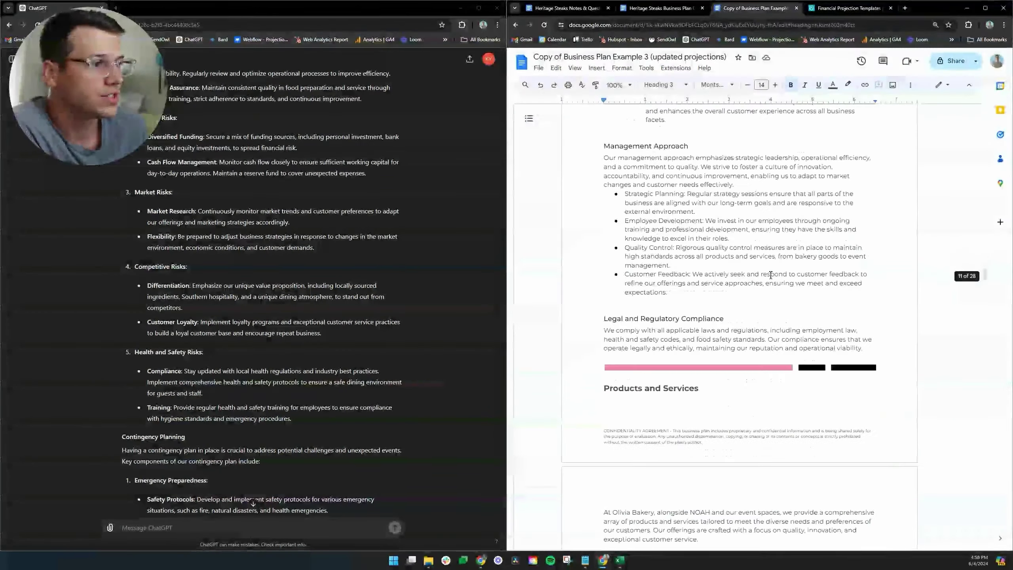
pyautogui.moveTo(984, 295); pyautogui.dragTo(983, 355)
pyautogui.scroll(-20, 728, 255)
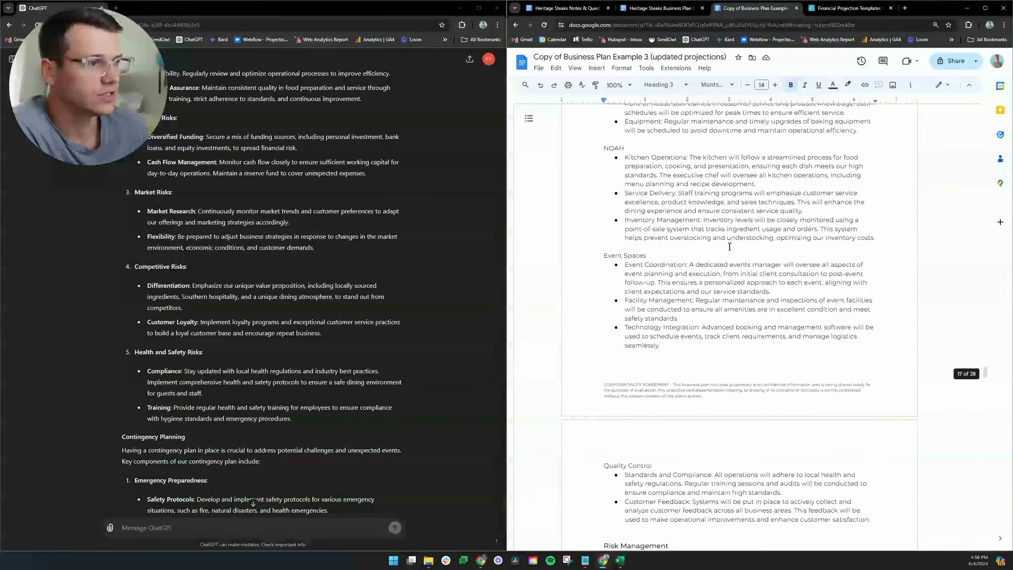
pyautogui.scroll(-4, 729, 246)
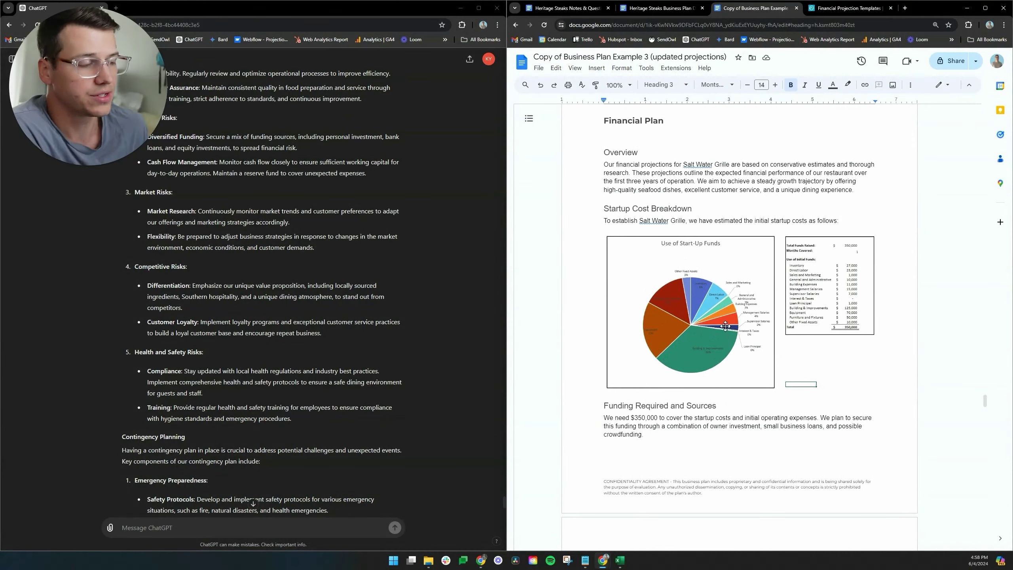
# Check the Financial Plan section in the Heritage Steaks Business Plan Draft.
pyautogui.scroll(1, 725, 326)
pyautogui.scroll(-2, 721, 327)
pyautogui.scroll(3, 713, 330)
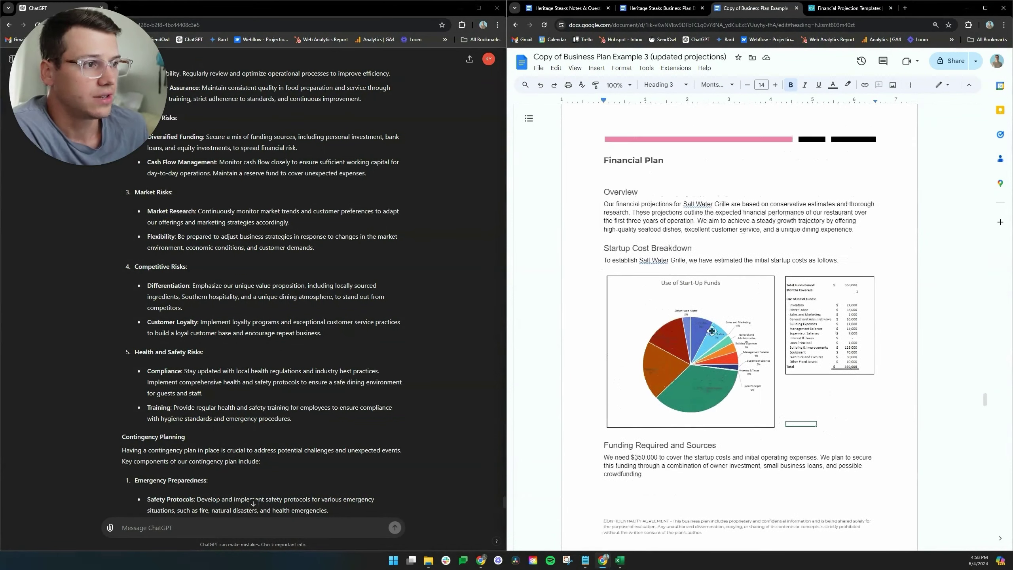
pyautogui.click(662, 8)
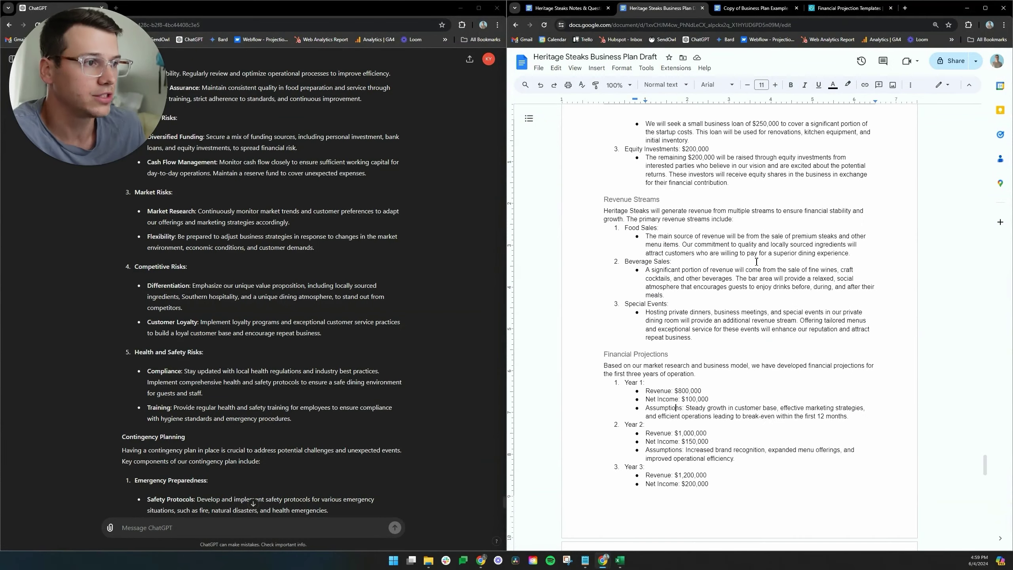
pyautogui.scroll(10, 746, 273)
pyautogui.scroll(-4, 747, 274)
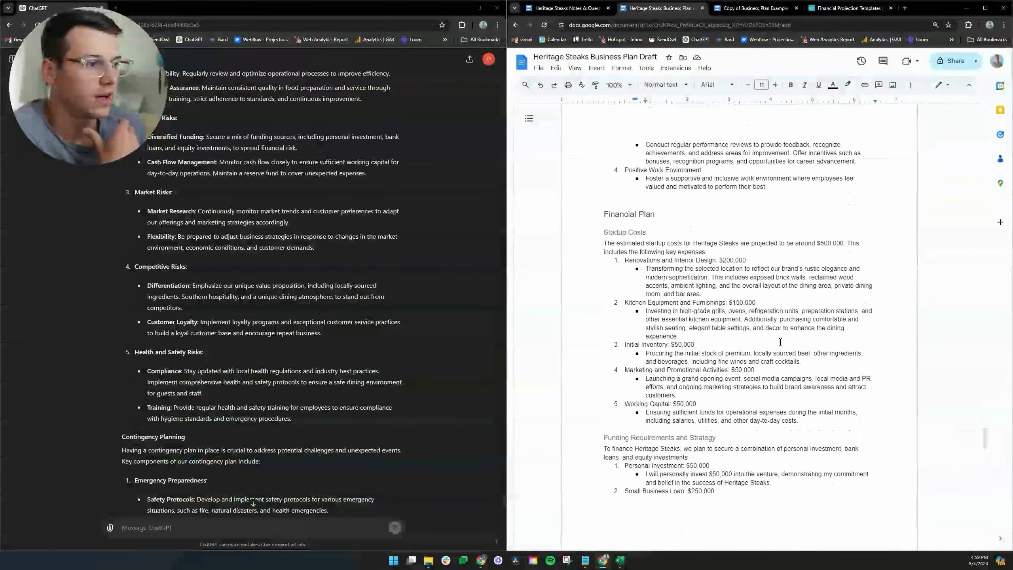
# View the example plan's Estimated Revenue tables: Profit and Loss, Summary Data, Key Ratios for 2024–2028.
pyautogui.click(754, 8)
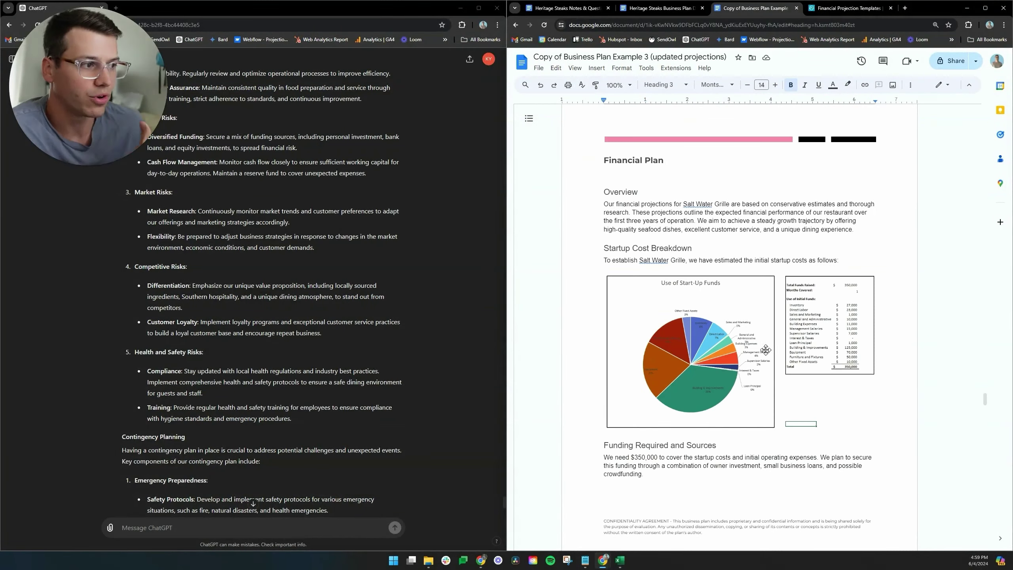
pyautogui.scroll(-1, 770, 343)
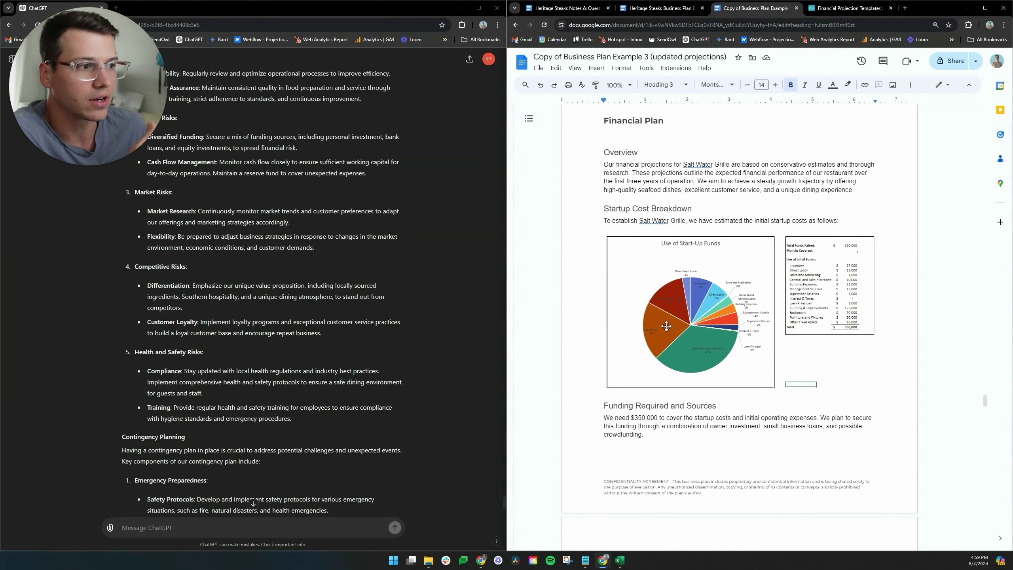
pyautogui.scroll(-1, 732, 304)
pyautogui.scroll(-7, 732, 304)
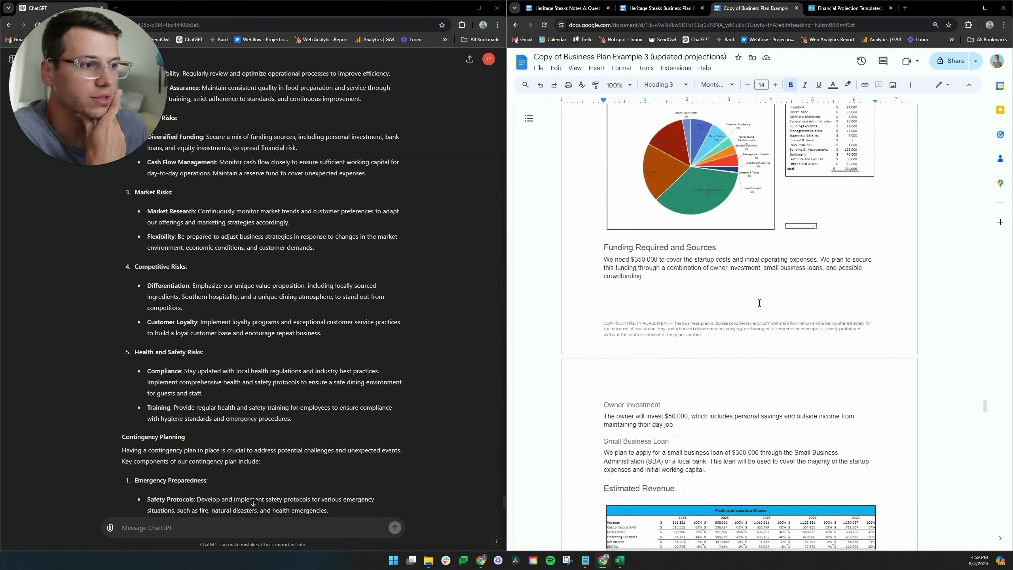
pyautogui.scroll(-3, 679, 348)
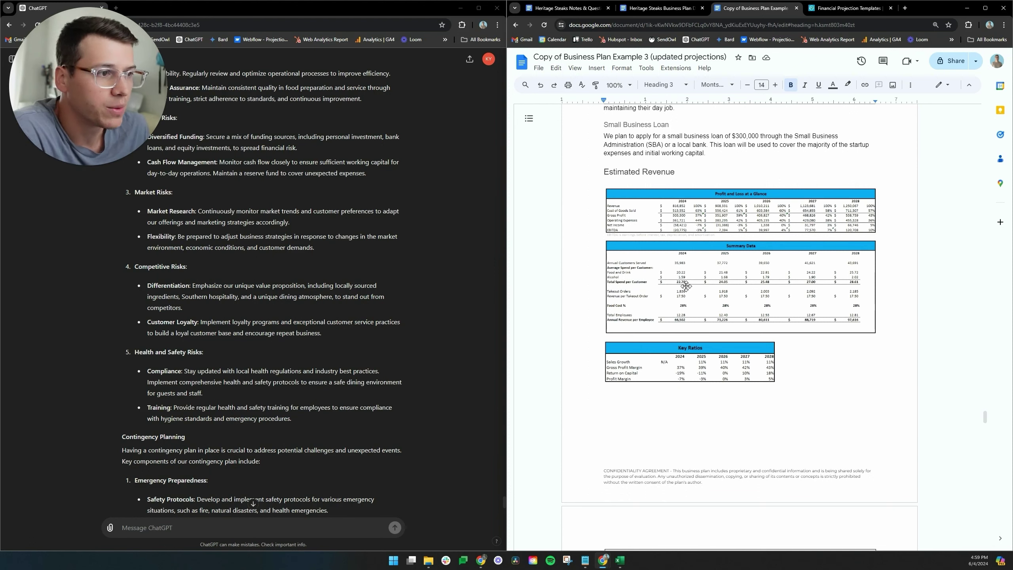
# Review the example plan's income statement, cash flow, balance sheet and break-even pages.
pyautogui.scroll(-1, 715, 288)
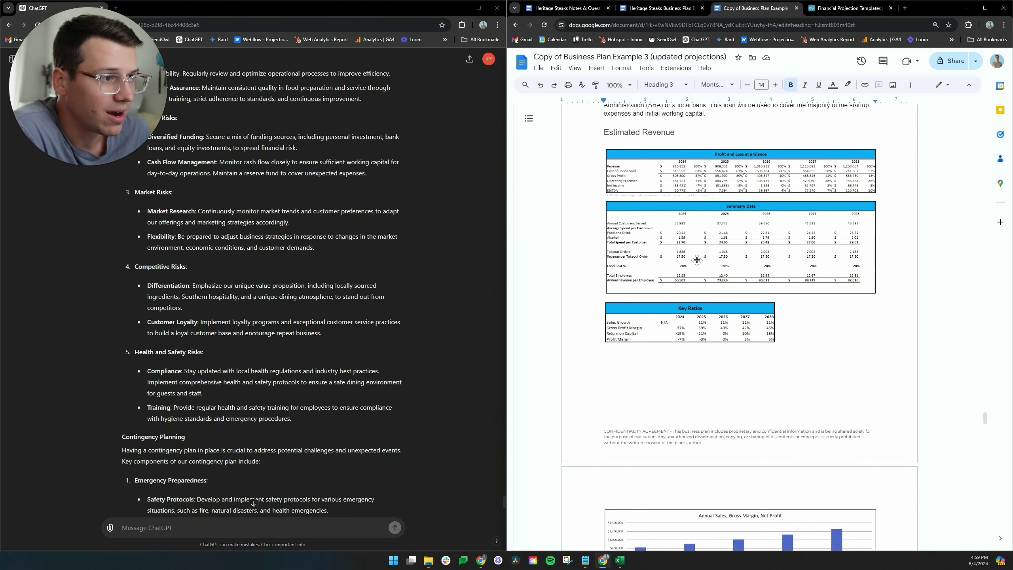
pyautogui.scroll(-1, 701, 263)
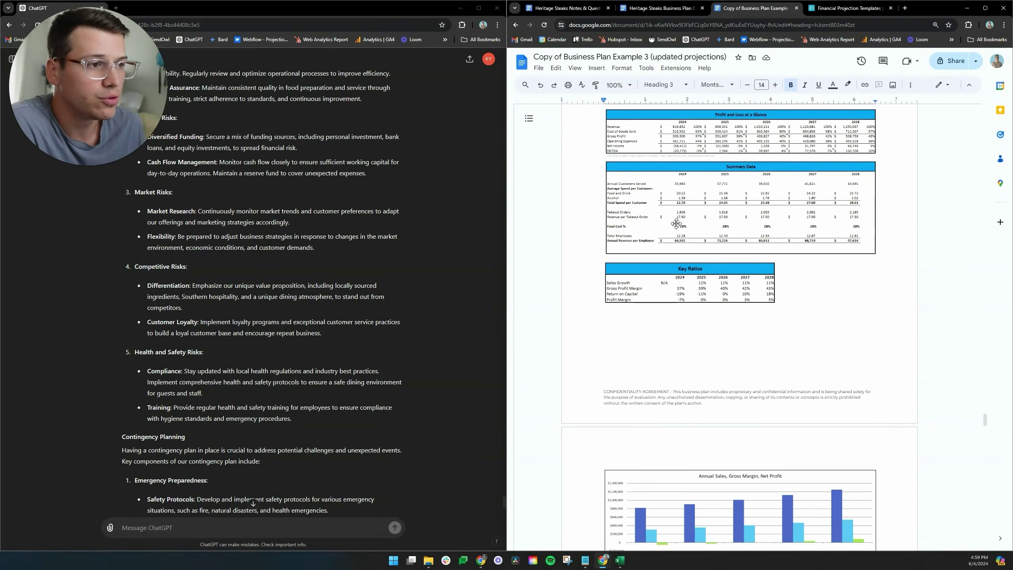
pyautogui.scroll(-1, 732, 232)
pyautogui.scroll(-5, 732, 231)
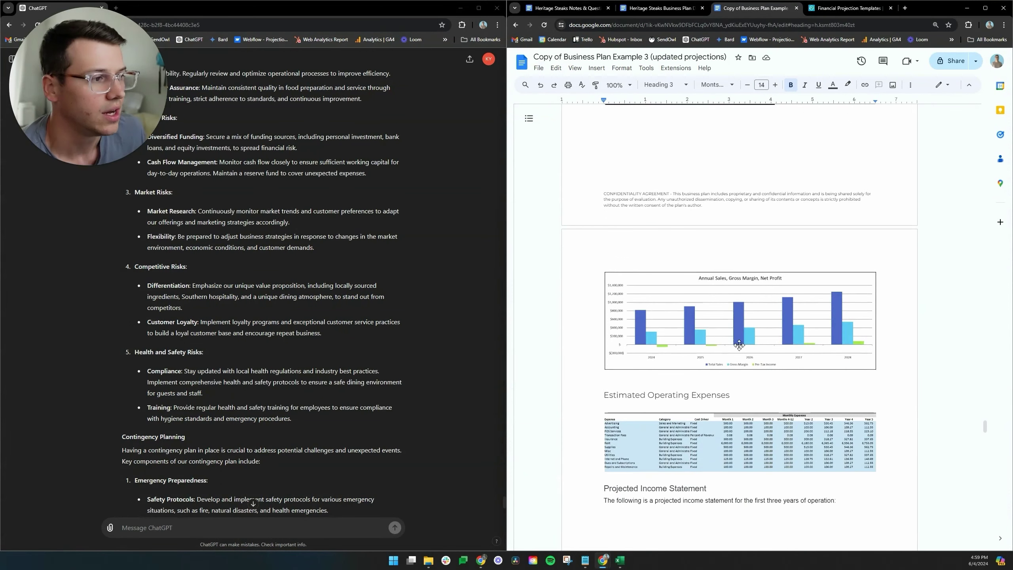
pyautogui.scroll(-1, 701, 347)
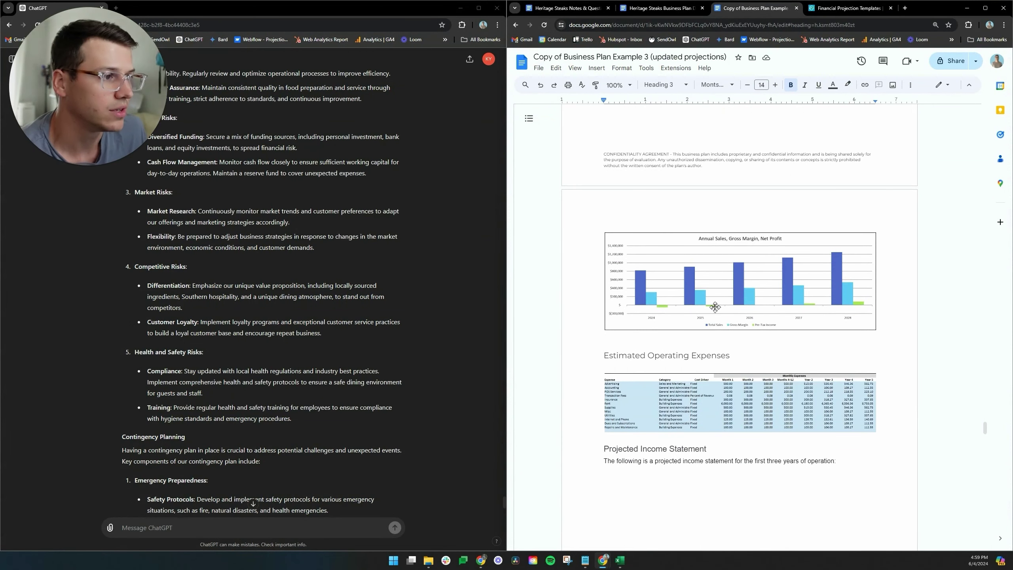
pyautogui.scroll(-1, 744, 297)
pyautogui.scroll(-1, 749, 296)
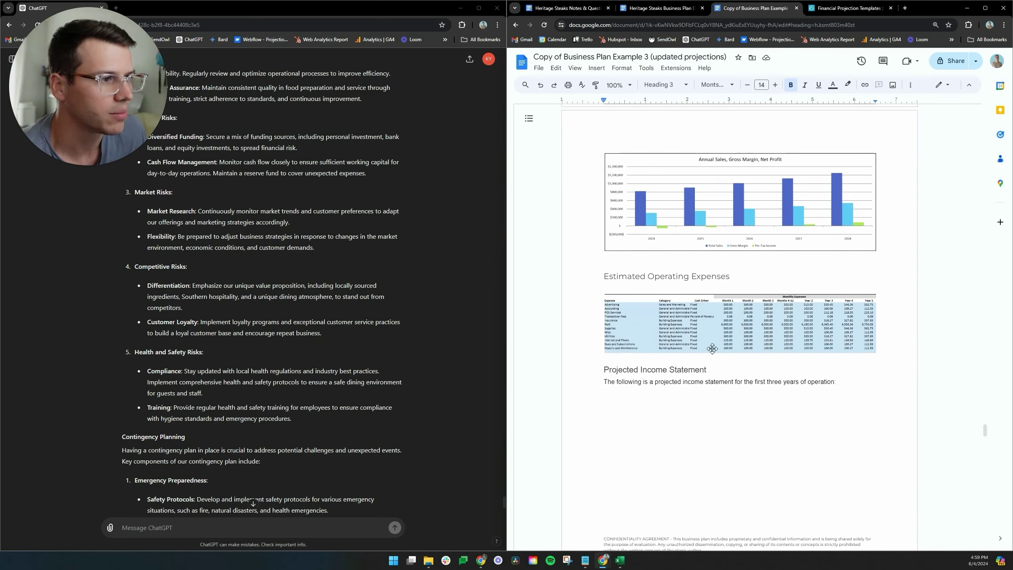
pyautogui.scroll(-3, 738, 327)
pyautogui.scroll(-5, 738, 327)
pyautogui.scroll(-3, 737, 279)
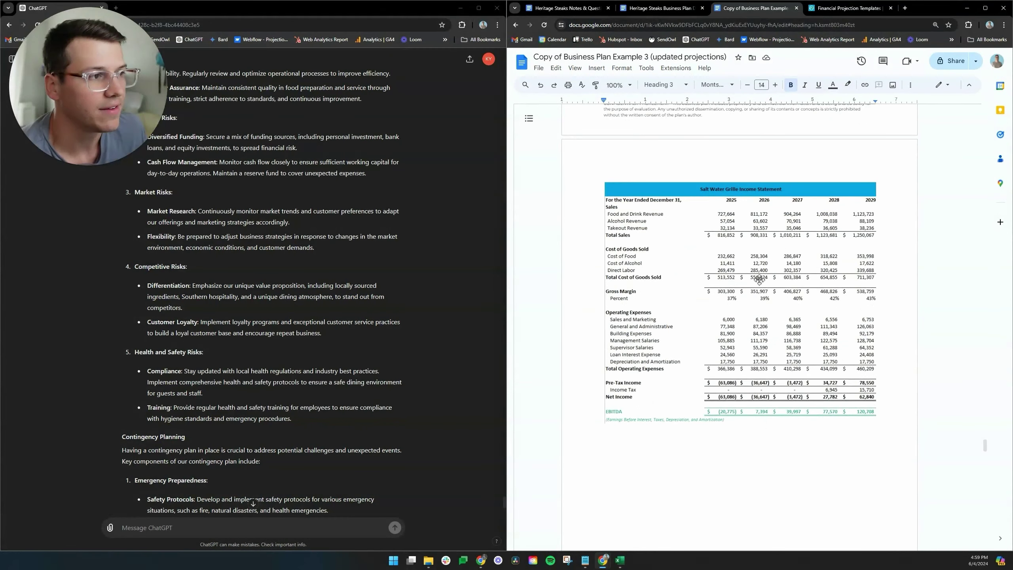
pyautogui.scroll(-5, 713, 301)
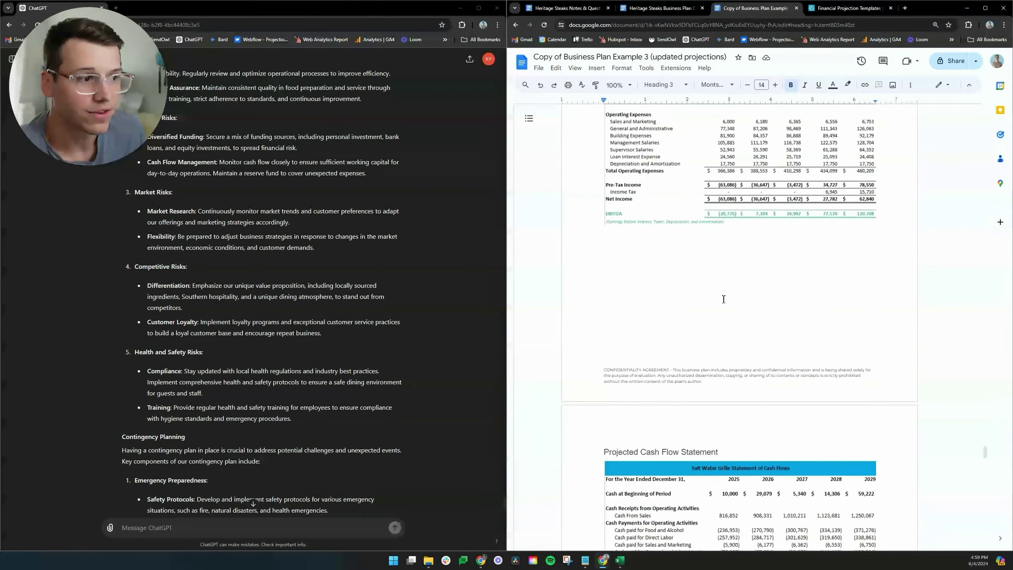
pyautogui.scroll(-15, 723, 299)
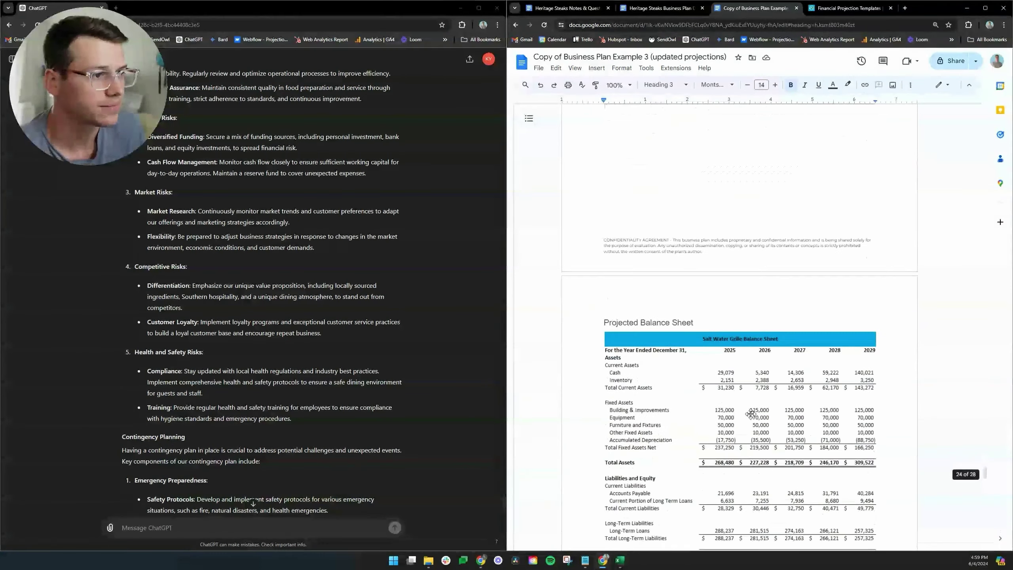
pyautogui.scroll(-20, 751, 414)
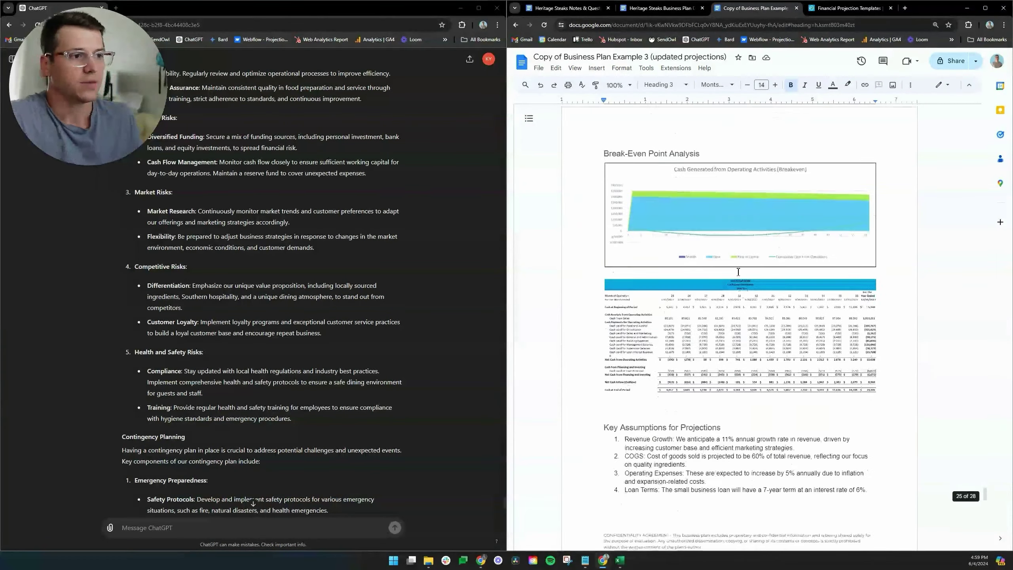
pyautogui.scroll(-6, 738, 271)
# Switch to Excel to show the Fine and Casual Dining Restaurant Template's At a Glance sheet.
pyautogui.scroll(12, 757, 287)
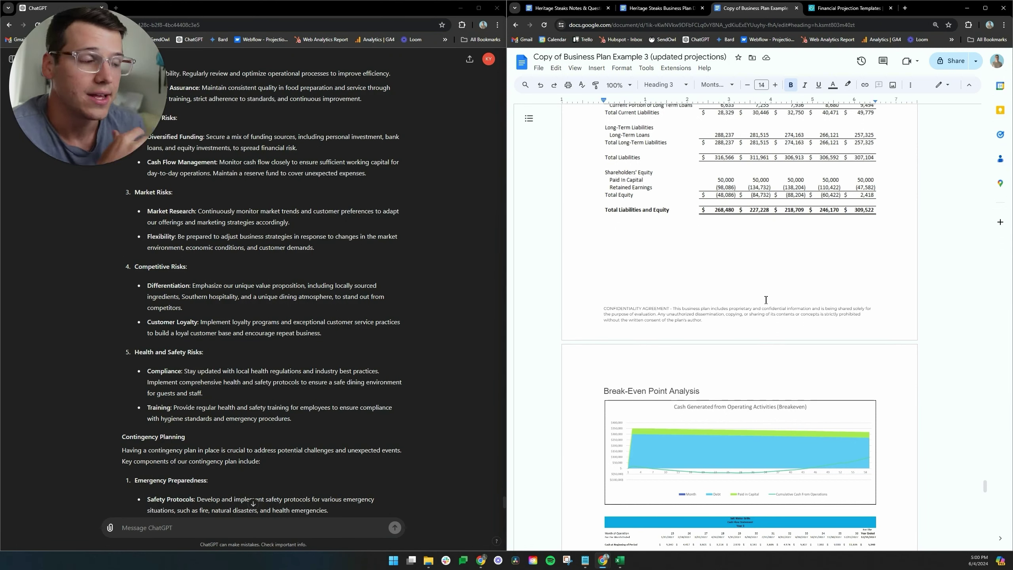
pyautogui.scroll(10, 766, 300)
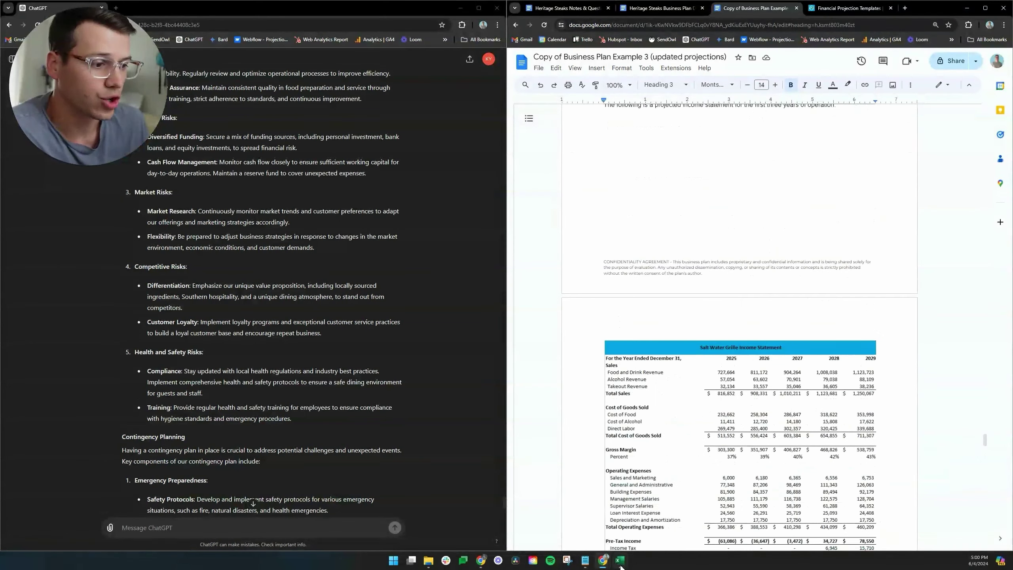
pyautogui.click(619, 560)
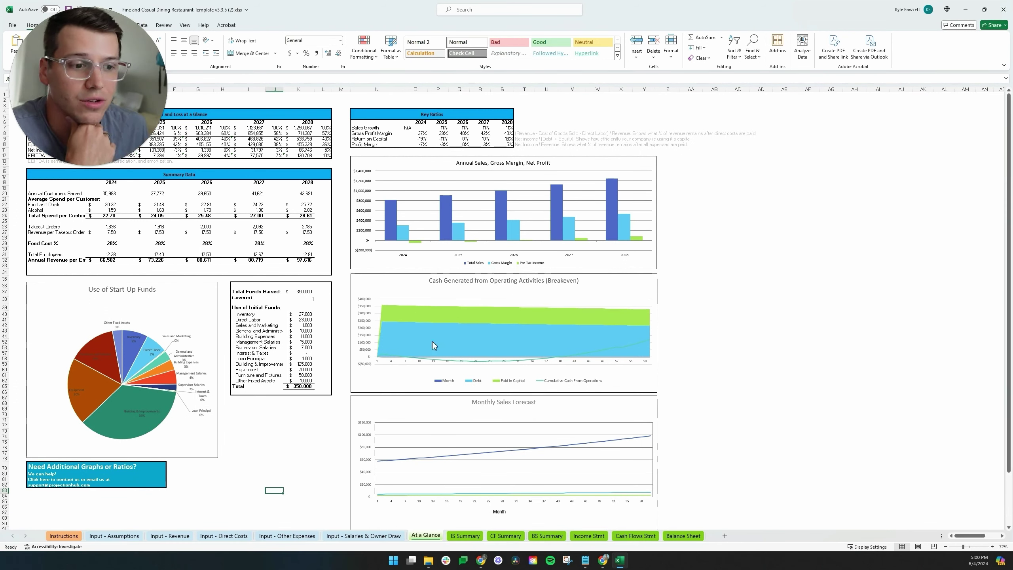
# Look through the Input - Revenue, Direct Costs and Other Expenses sheets, ending on Input - Assumptions.
pyautogui.click(117, 535)
pyautogui.click(169, 536)
pyautogui.click(223, 535)
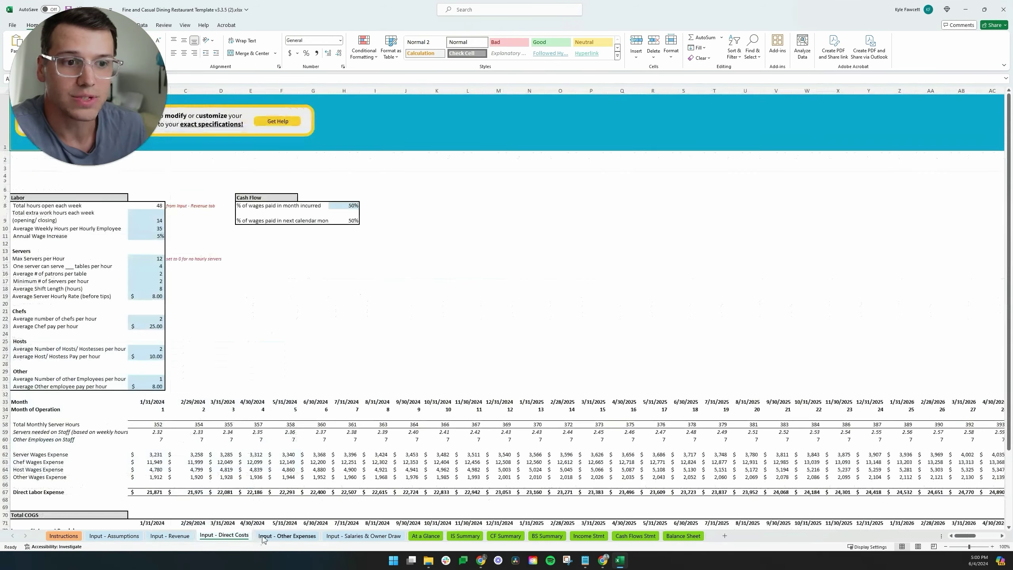
pyautogui.click(267, 535)
pyautogui.click(114, 535)
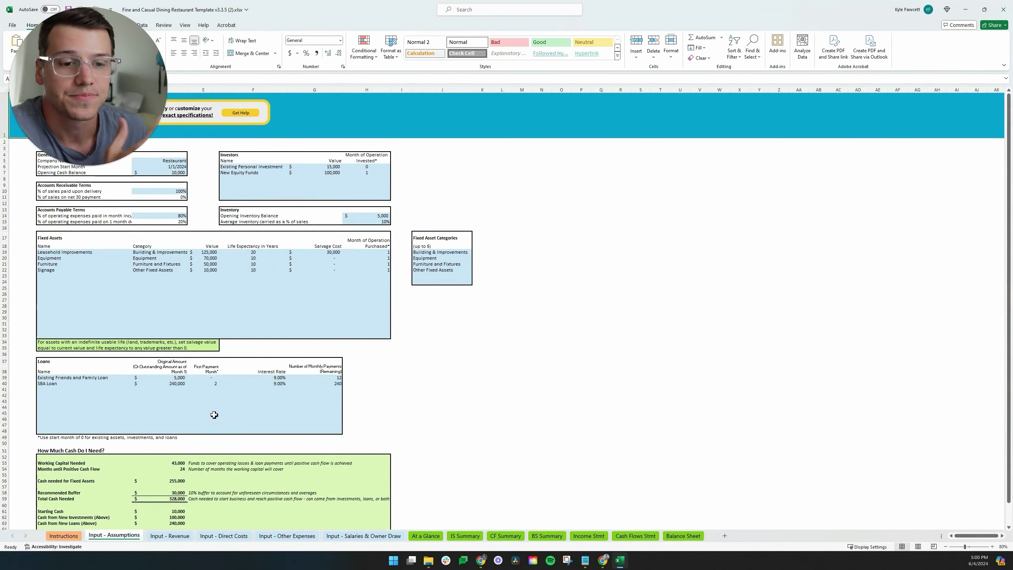
# Select the $100,000 New Equity Funds, the Fixed Assets entries and the Loans range.
pyautogui.moveTo(237, 176); pyautogui.dragTo(337, 180)
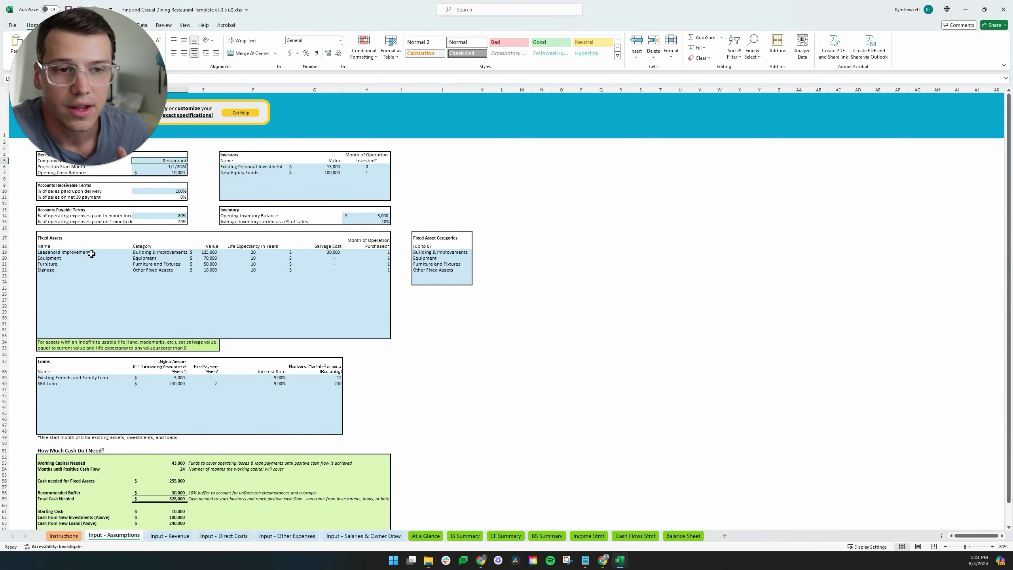
pyautogui.moveTo(91, 251); pyautogui.dragTo(333, 293)
pyautogui.scroll(-1, 287, 305)
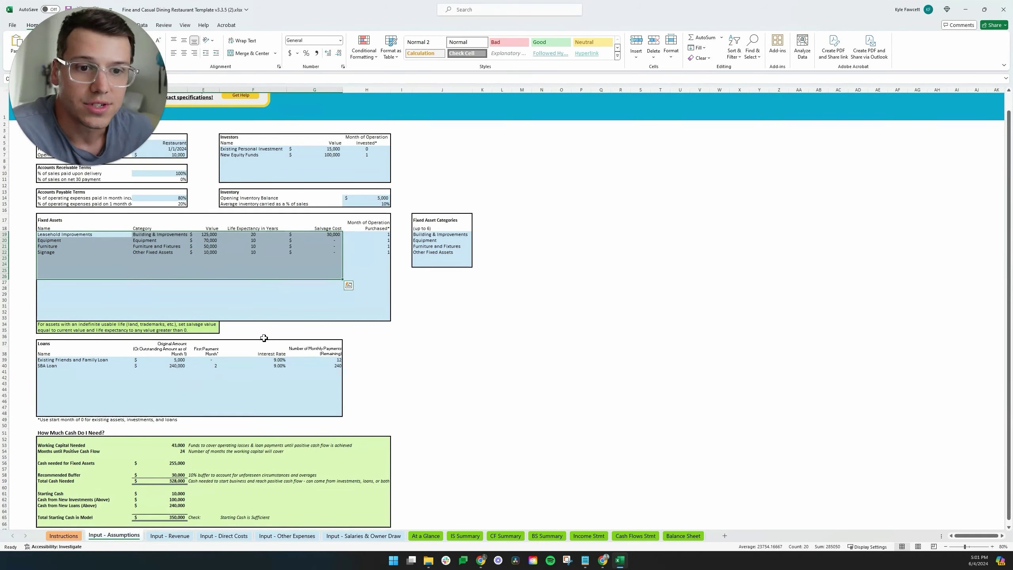
pyautogui.moveTo(95, 366); pyautogui.dragTo(278, 387)
pyautogui.scroll(-2, 278, 387)
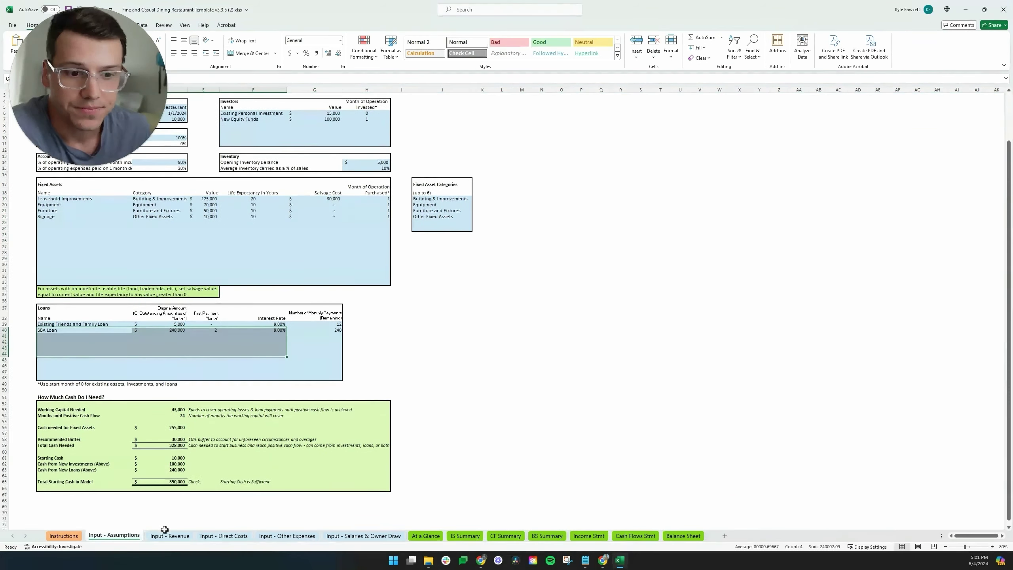
# On Input - Revenue, point out the Soft Drink menu item and the 100 maximum seats figure.
pyautogui.click(169, 536)
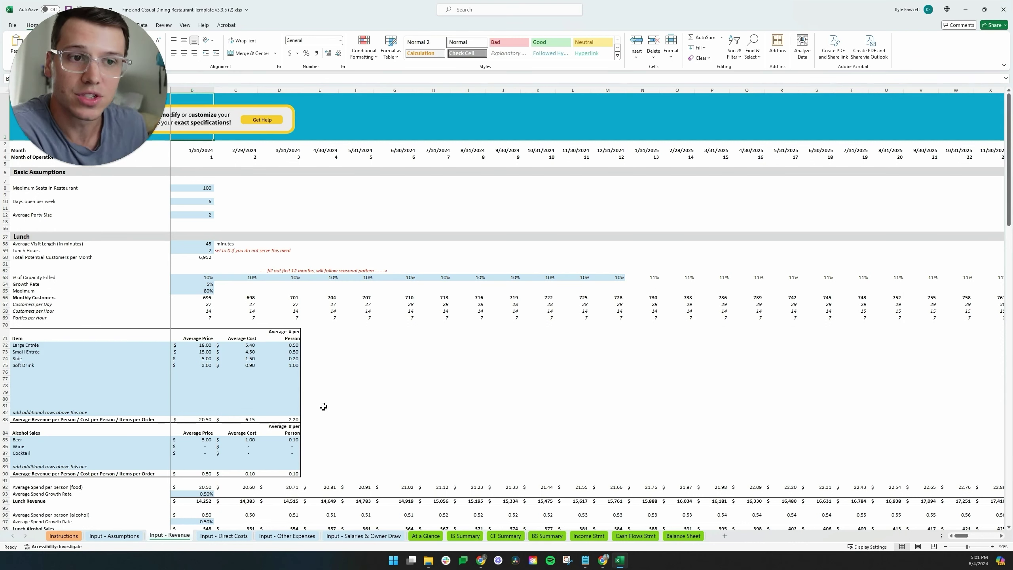
pyautogui.click(217, 379)
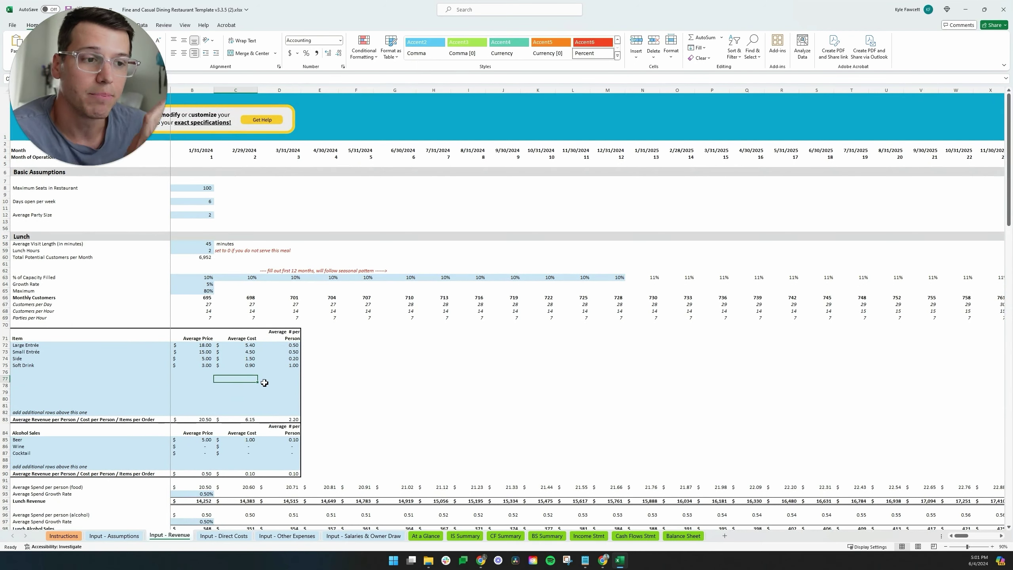
pyautogui.click(155, 365)
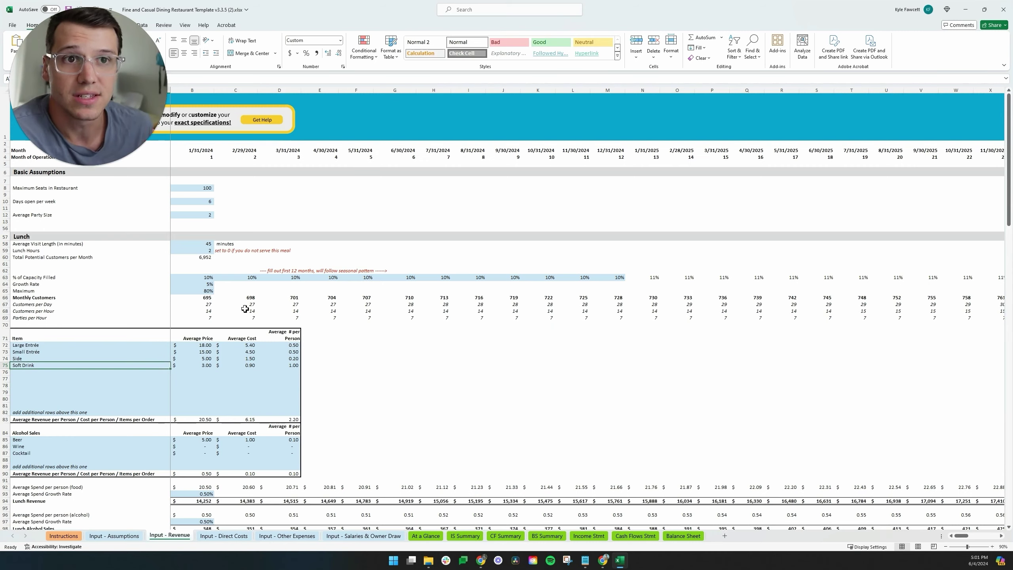
pyautogui.scroll(-1, 184, 284)
pyautogui.scroll(1, 151, 266)
pyautogui.scroll(-1, 151, 266)
pyautogui.click(208, 169)
# Highlight the lunch % of Capacity Filled values and sales rows, then move to Input - Direct Costs.
pyautogui.scroll(-1, 213, 167)
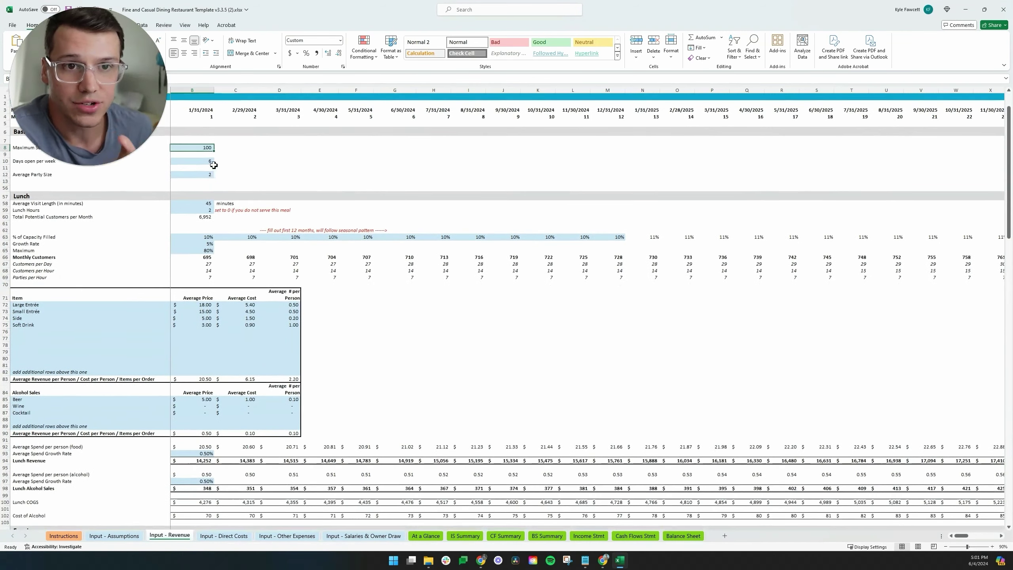
pyautogui.scroll(-1, 211, 163)
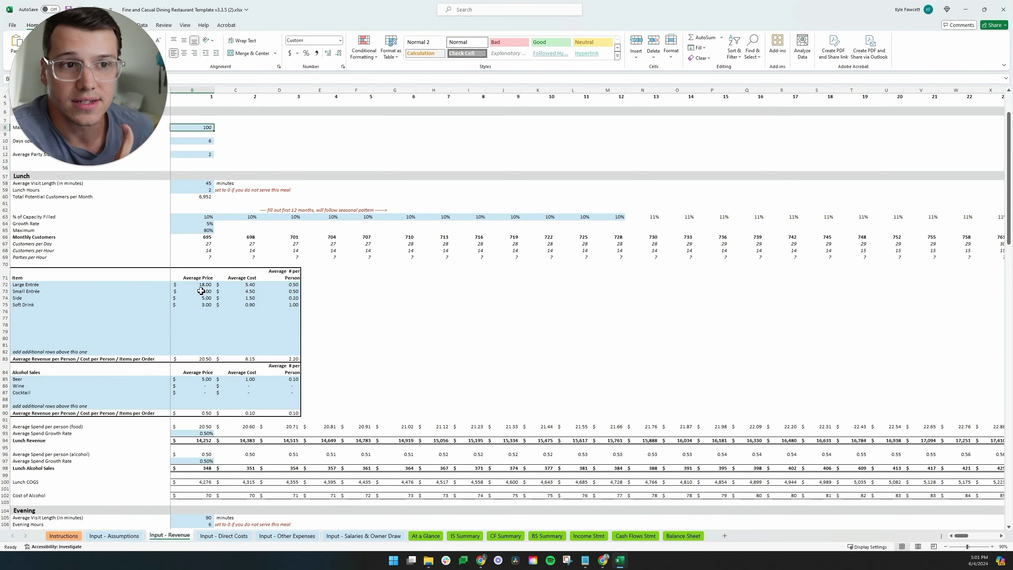
pyautogui.moveTo(208, 219); pyautogui.dragTo(297, 217)
pyautogui.moveTo(392, 212); pyautogui.dragTo(443, 210)
pyautogui.scroll(-2, 418, 223)
pyautogui.moveTo(104, 246); pyautogui.dragTo(270, 294)
pyautogui.scroll(-2, 239, 307)
pyautogui.moveTo(167, 297); pyautogui.dragTo(165, 311)
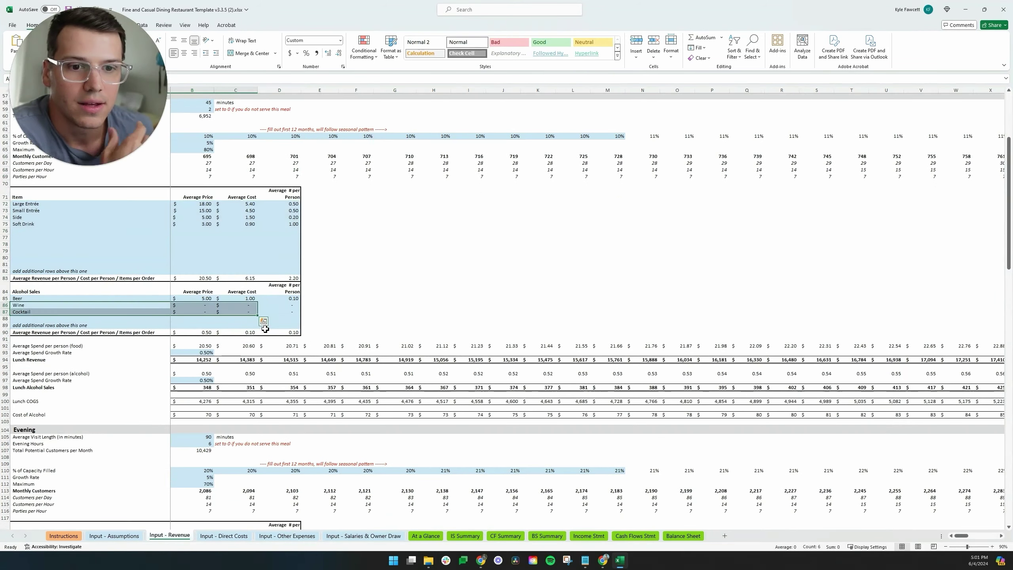
pyautogui.scroll(-20, 259, 325)
pyautogui.scroll(20, 227, 323)
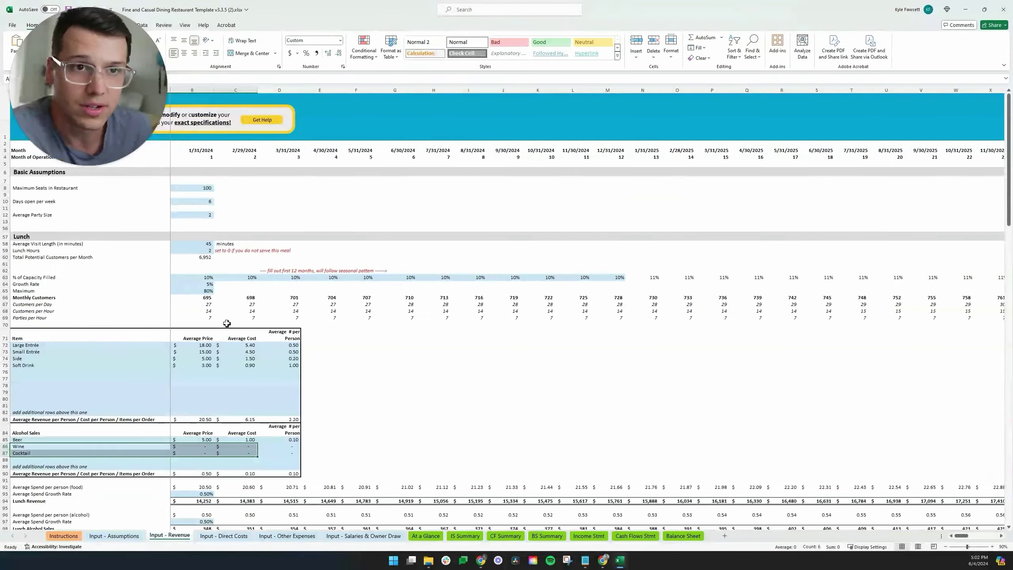
pyautogui.click(231, 324)
pyautogui.click(225, 537)
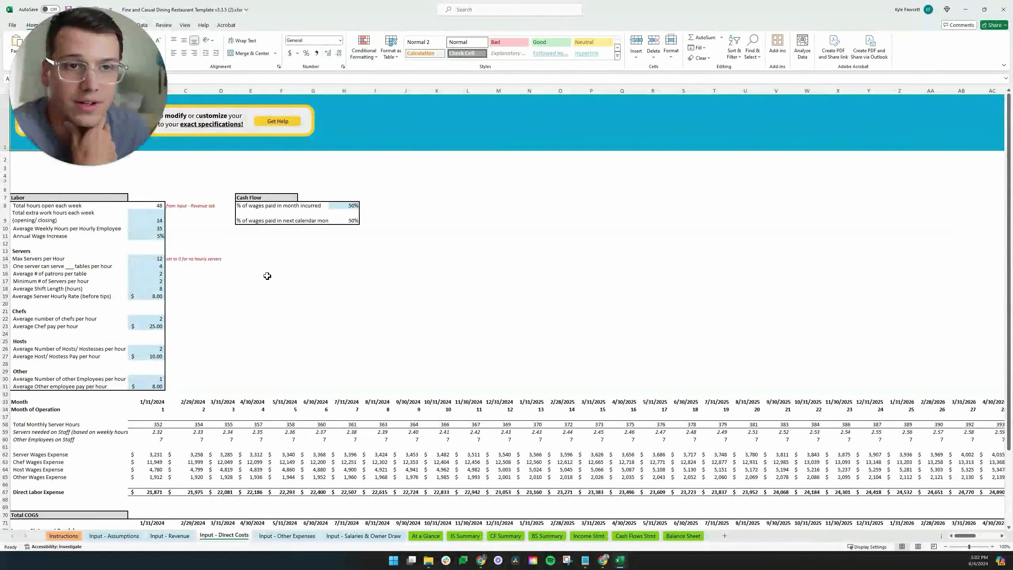
# Flip through Input - Other Expenses, Salaries & Owner Draw, At a Glance, and the IS, CF and BS Summary sheets.
pyautogui.click(284, 537)
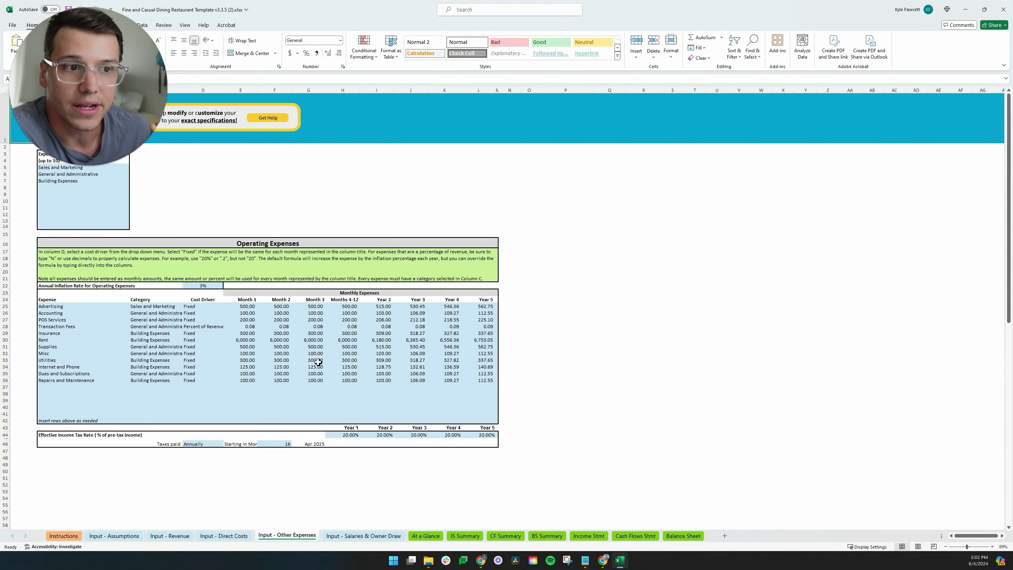
pyautogui.rightClick(478, 511)
pyautogui.click(364, 537)
pyautogui.click(364, 537)
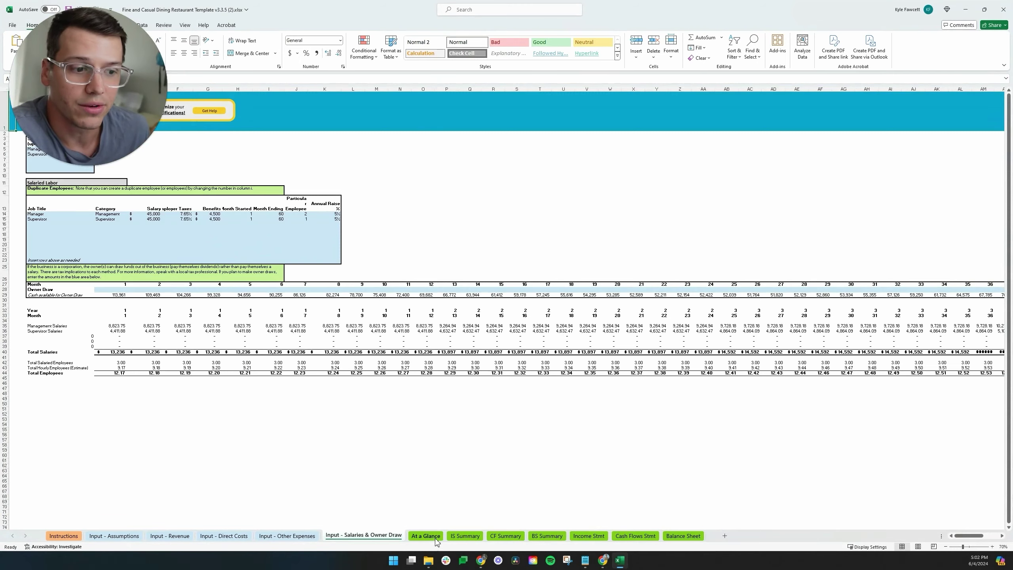
pyautogui.click(425, 535)
pyautogui.click(465, 535)
pyautogui.click(503, 535)
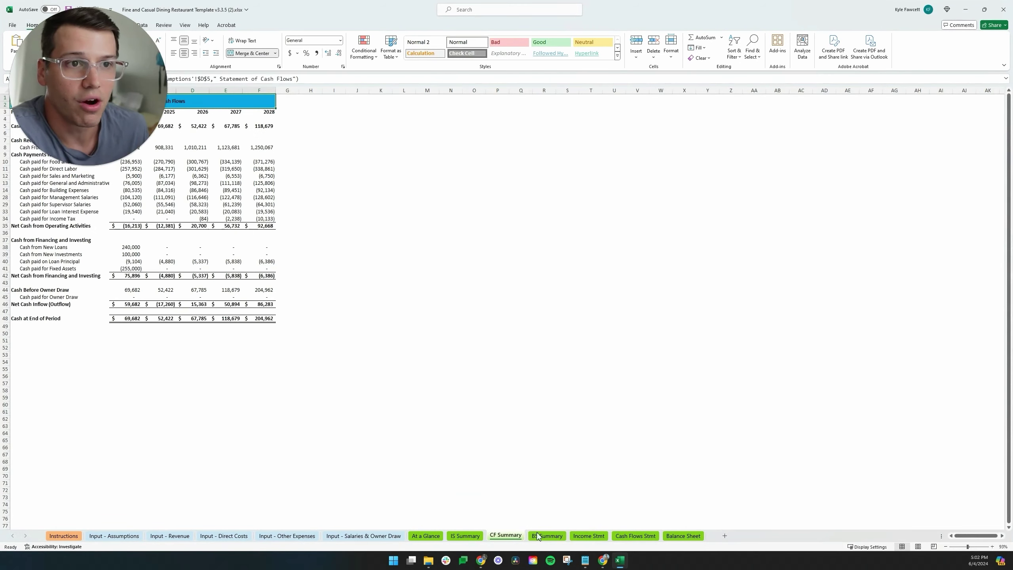
pyautogui.click(540, 535)
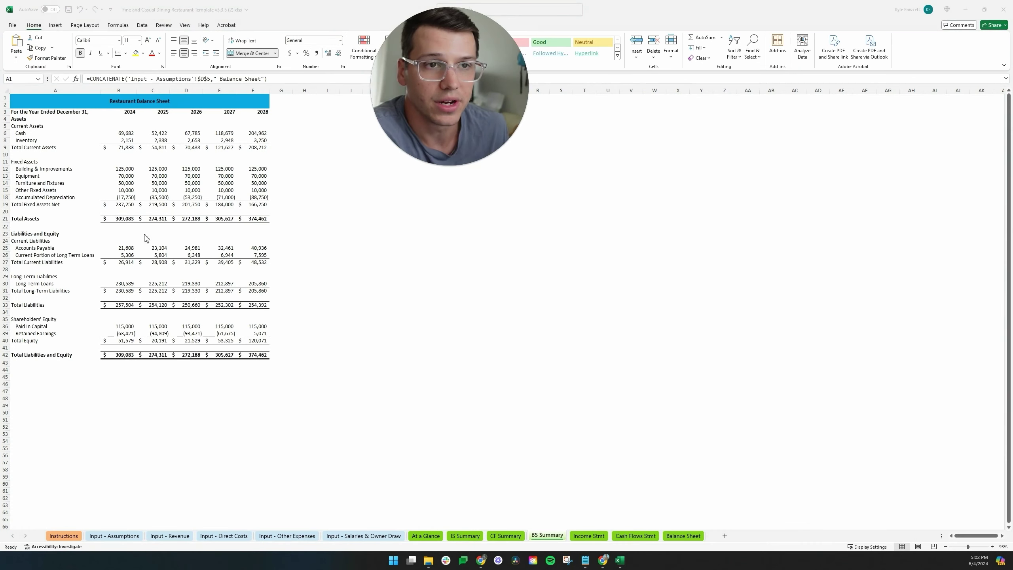
# View the Income Stmt, Cash Flows Stmt and Balance Sheet sheets, then minimize Excel.
pyautogui.click(598, 535)
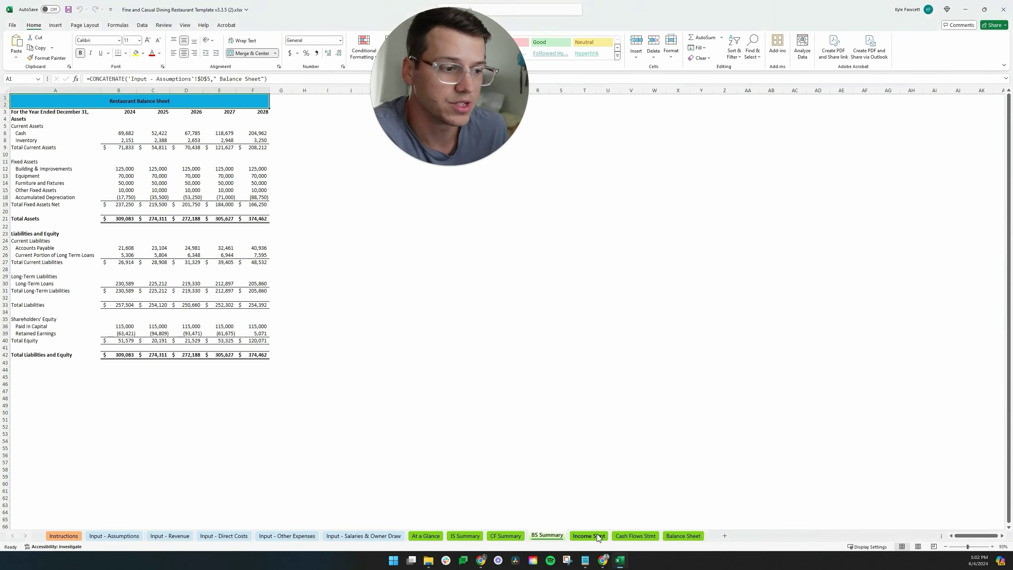
pyautogui.click(596, 535)
pyautogui.click(635, 535)
pyautogui.click(672, 535)
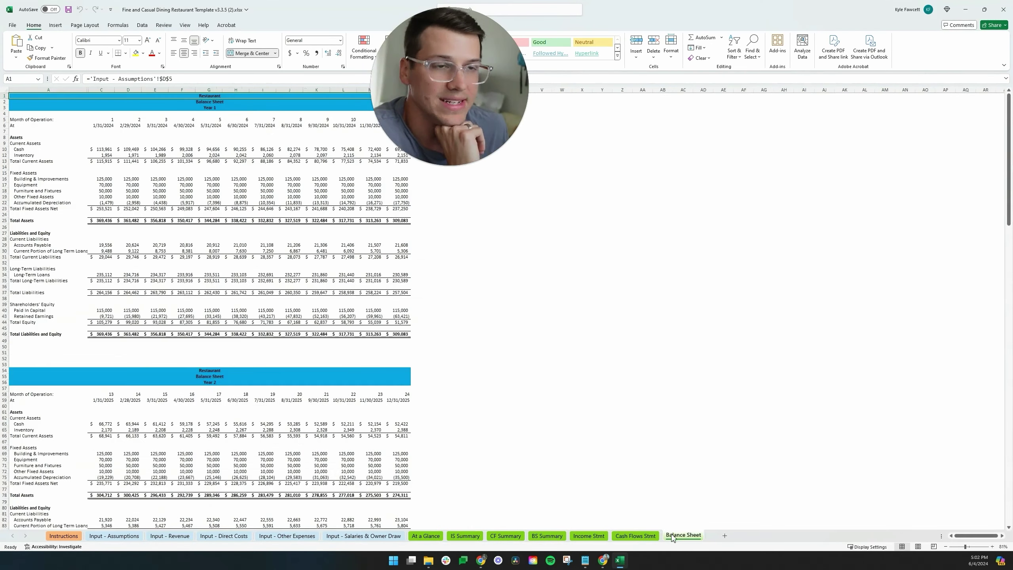
pyautogui.moveTo(470, 16); pyautogui.dragTo(107, 14)
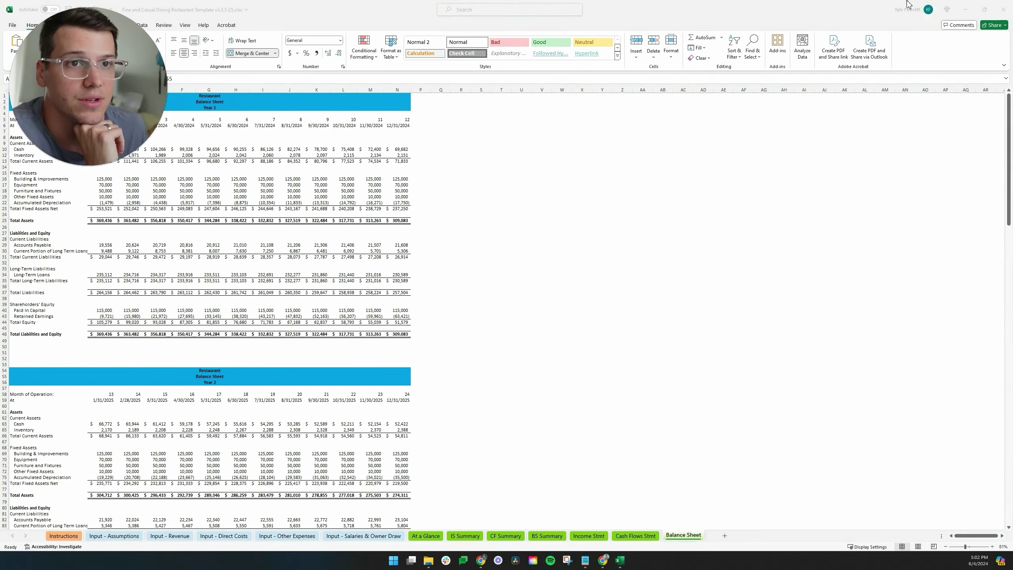
pyautogui.click(961, 15)
pyautogui.scroll(-6, 737, 303)
pyautogui.scroll(-6, 761, 310)
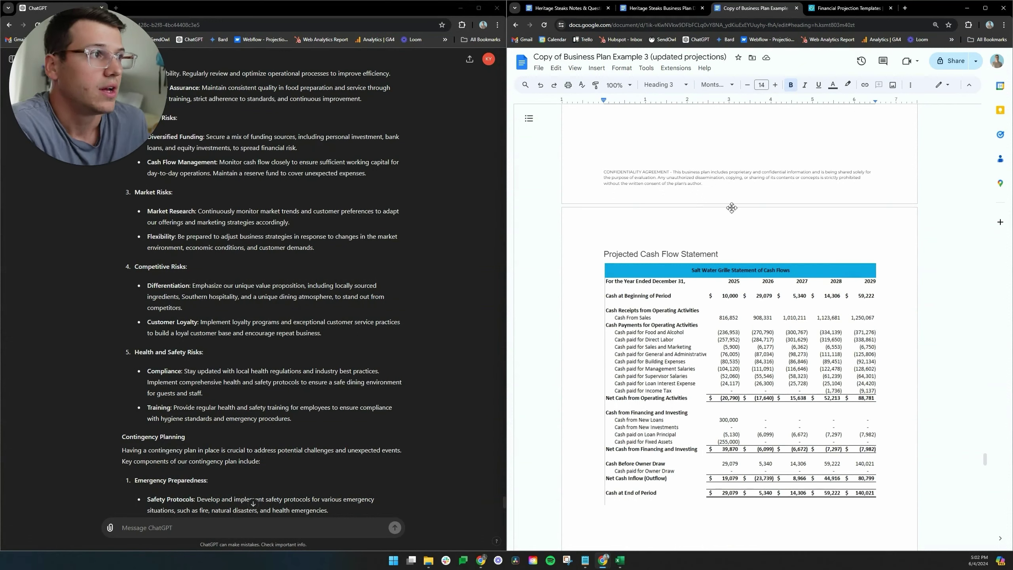
# Browse the ProjectionHub Excel Financial Projection Templates grid of industry-specific templates.
pyautogui.click(849, 8)
pyautogui.scroll(-10, 760, 279)
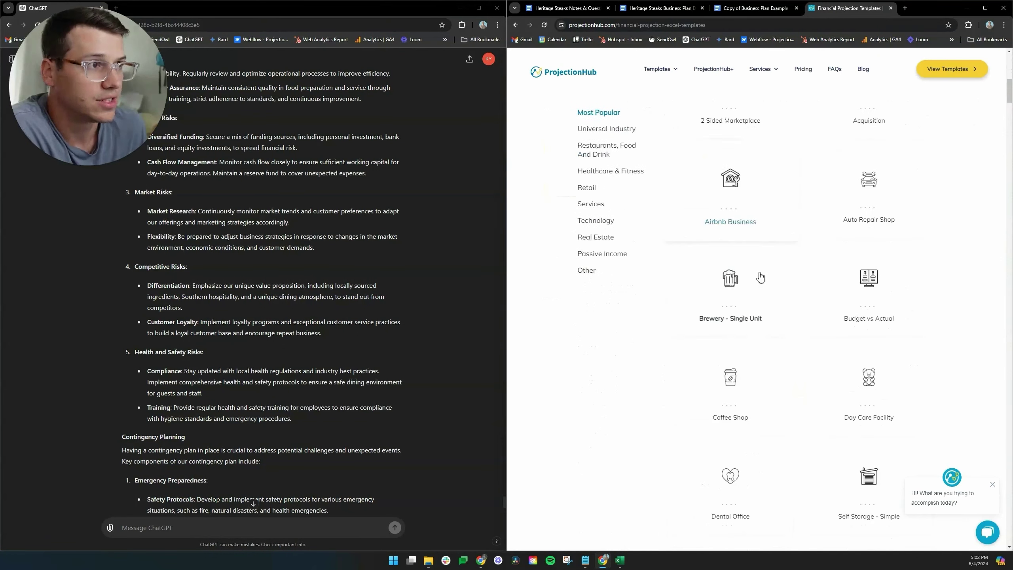
pyautogui.scroll(-15, 760, 277)
pyautogui.scroll(18, 818, 319)
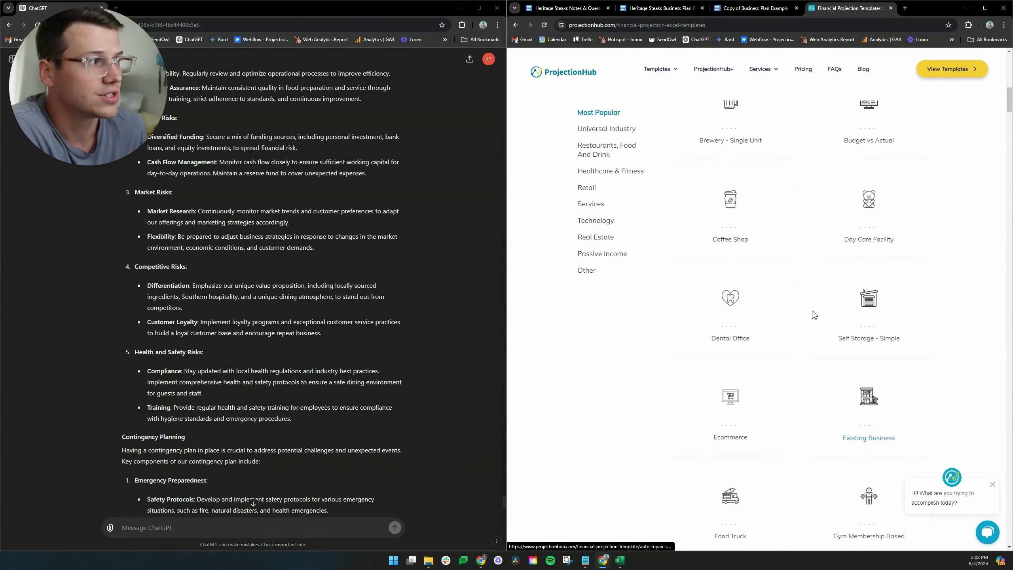
pyautogui.scroll(8, 818, 314)
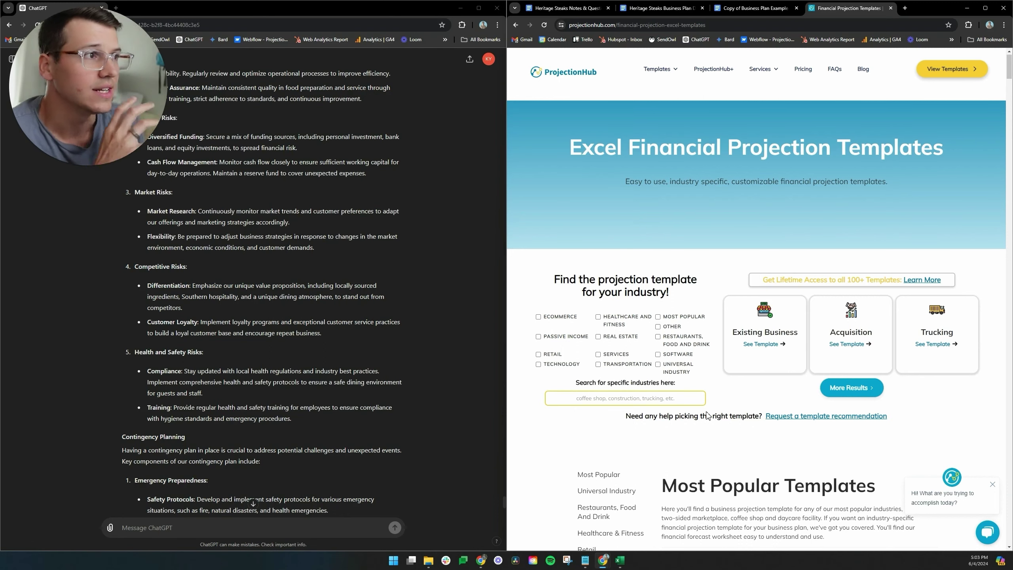
pyautogui.click(653, 8)
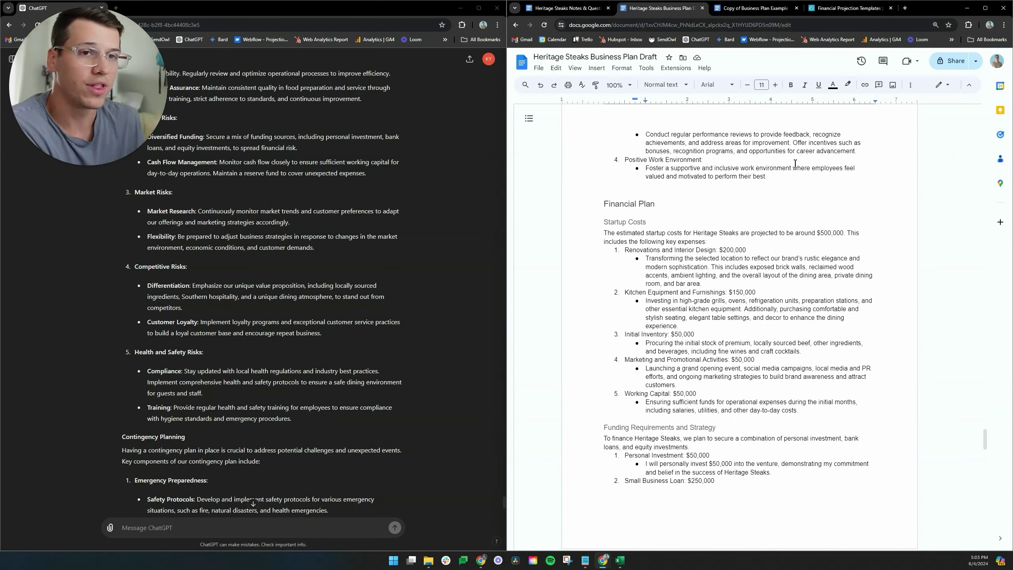
pyautogui.scroll(-1, 709, 361)
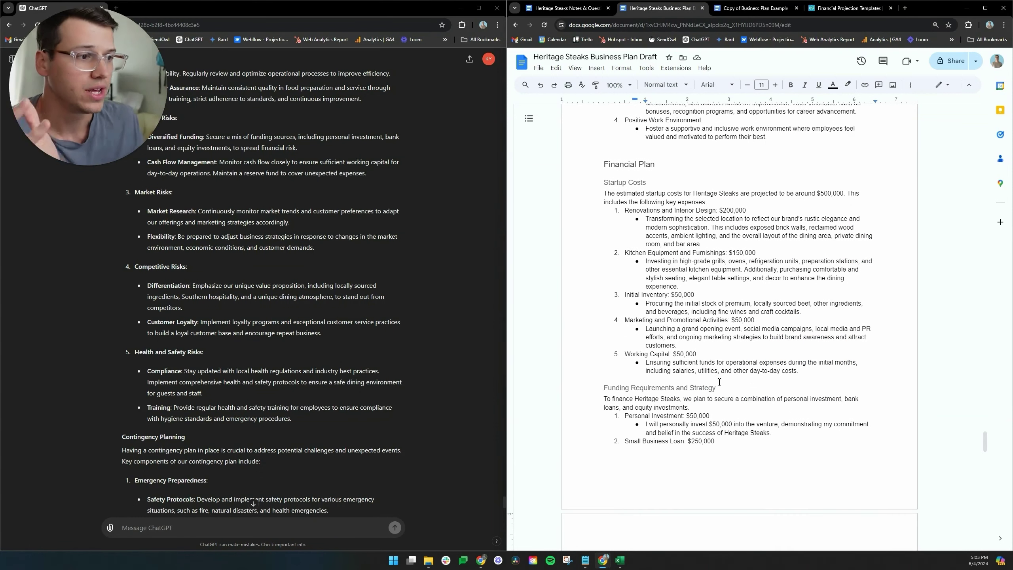
pyautogui.click(719, 383)
pyautogui.scroll(5, 705, 366)
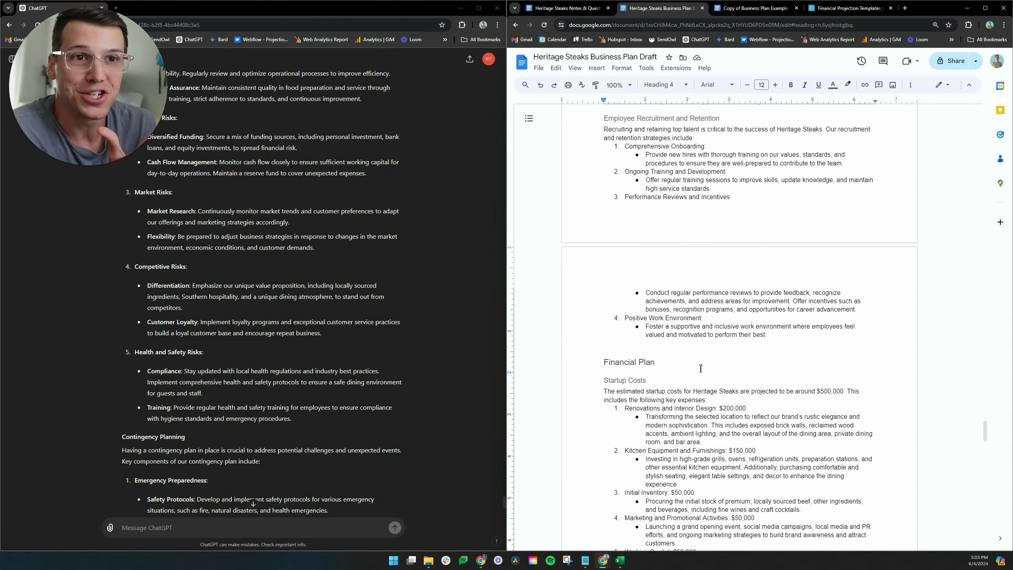
# Switch to Copy of Business Plan Example 3 and review its projected financial statements.
pyautogui.hotkey('ctrl', 'Tab')
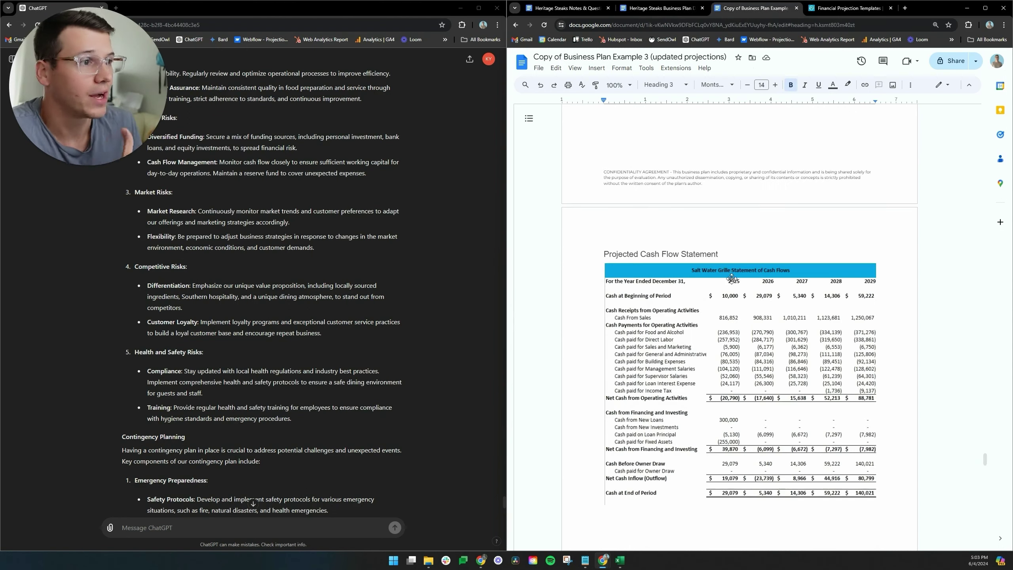
pyautogui.scroll(-10, 718, 343)
pyautogui.scroll(-8, 733, 319)
pyautogui.scroll(7, 753, 335)
pyautogui.scroll(20, 752, 335)
pyautogui.scroll(8, 756, 335)
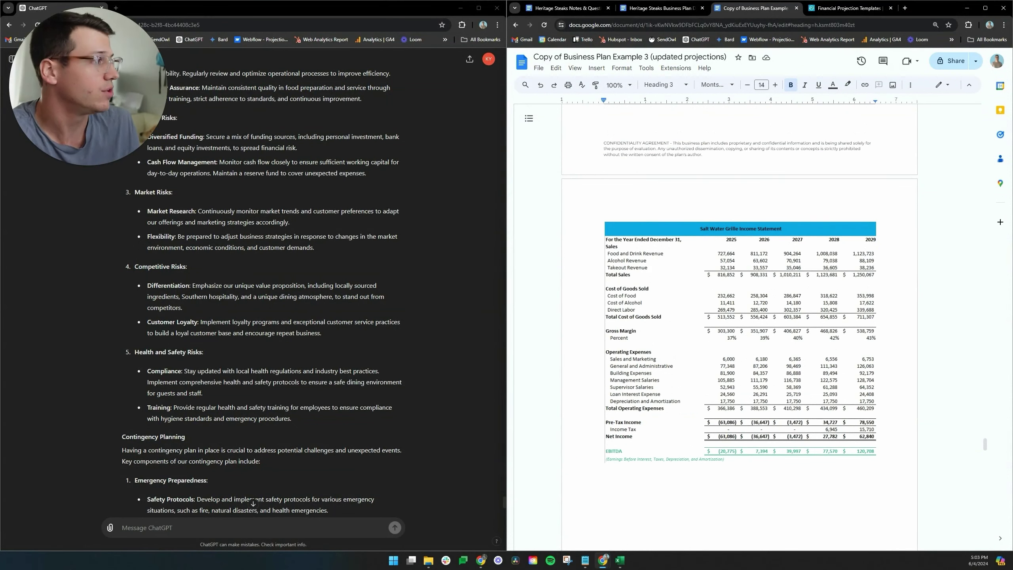
# Scroll to the Salt Water Grille Income Statement and show the File > Download format choices.
pyautogui.scroll(-9, 323, 315)
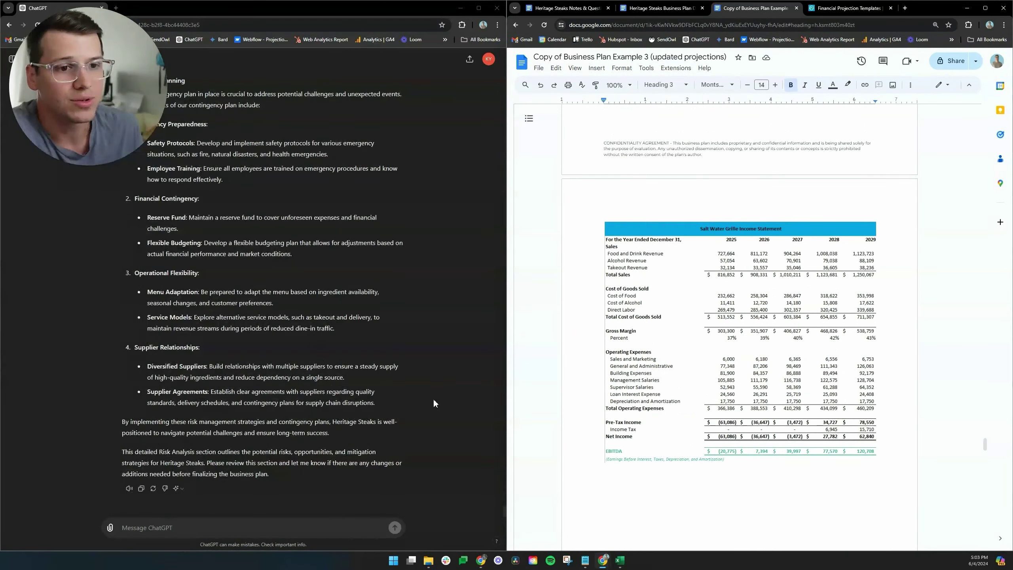
pyautogui.scroll(-3, 739, 319)
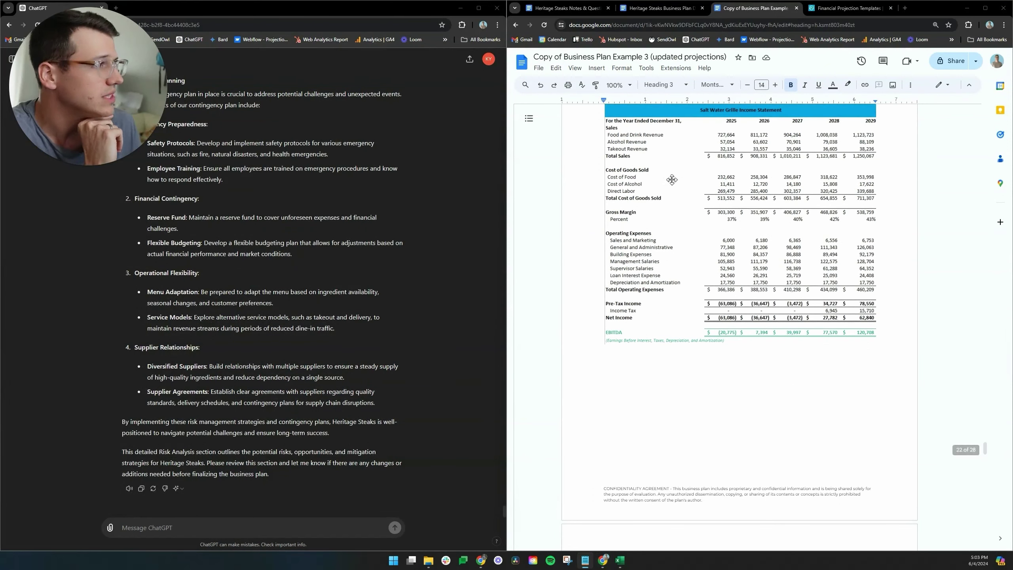
pyautogui.click(539, 68)
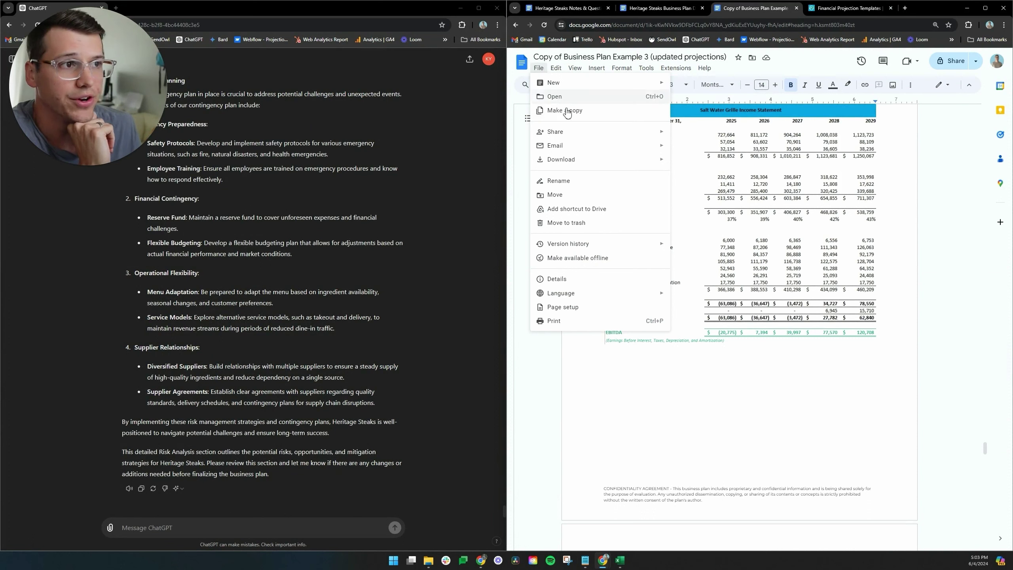
pyautogui.moveTo(580, 159)
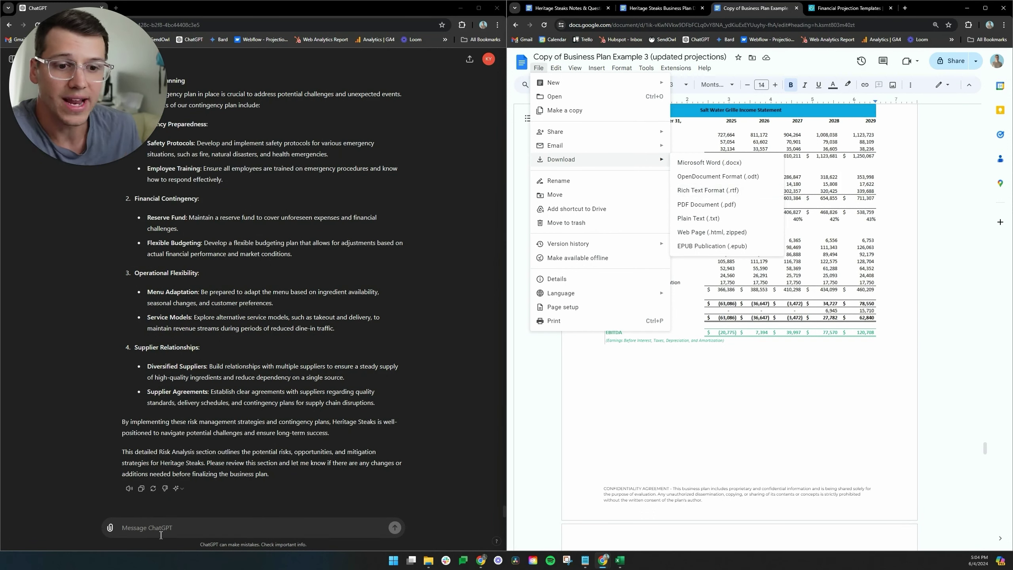
# Write a ChatGPT prompt asking for an audit of the attached plan for missing information.
pyautogui.click(148, 529)
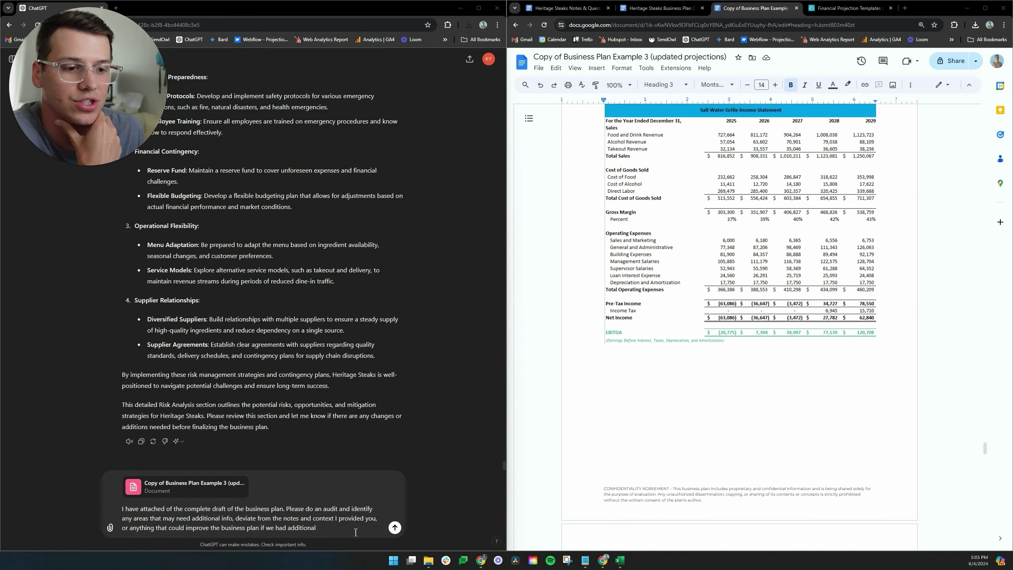
pyautogui.write('informattion')
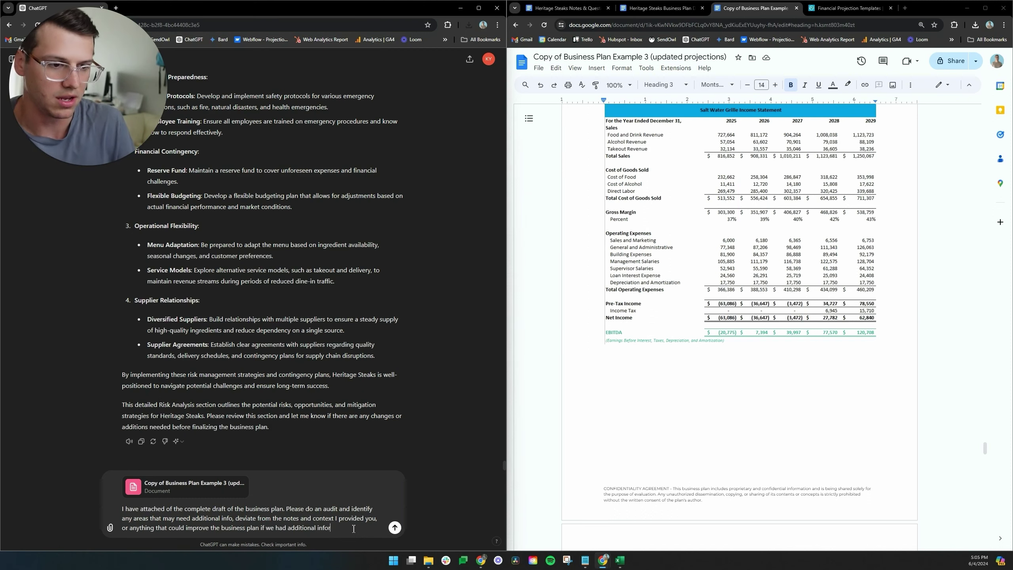
pyautogui.press('BackSpace')
pyautogui.press('BackSpace')
pyautogui.press('BackSpace')
# Send the audit request, stop it once section recommendations appear, and return to the Heritage Steaks draft.
pyautogui.write('ion')
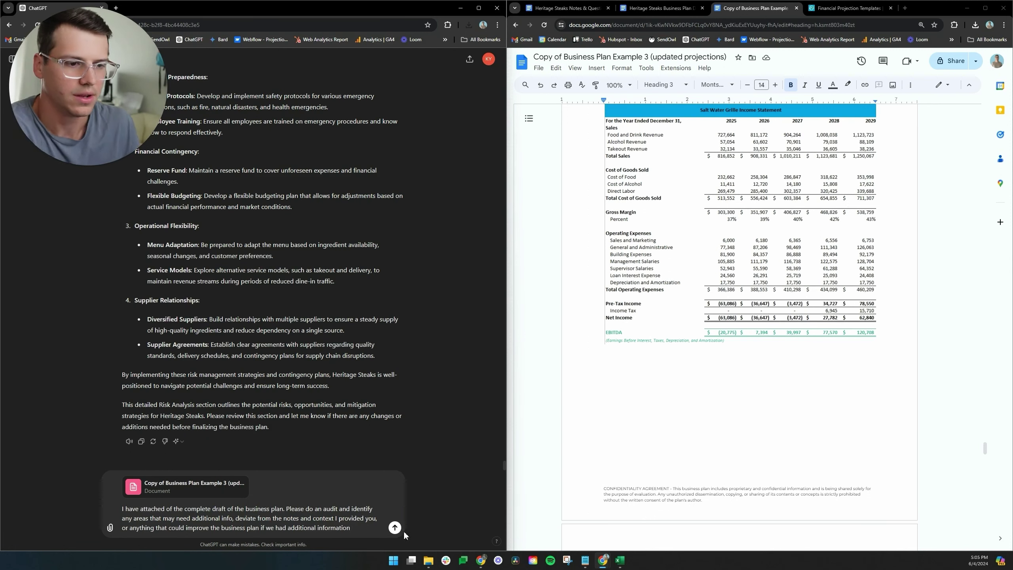
pyautogui.click(396, 528)
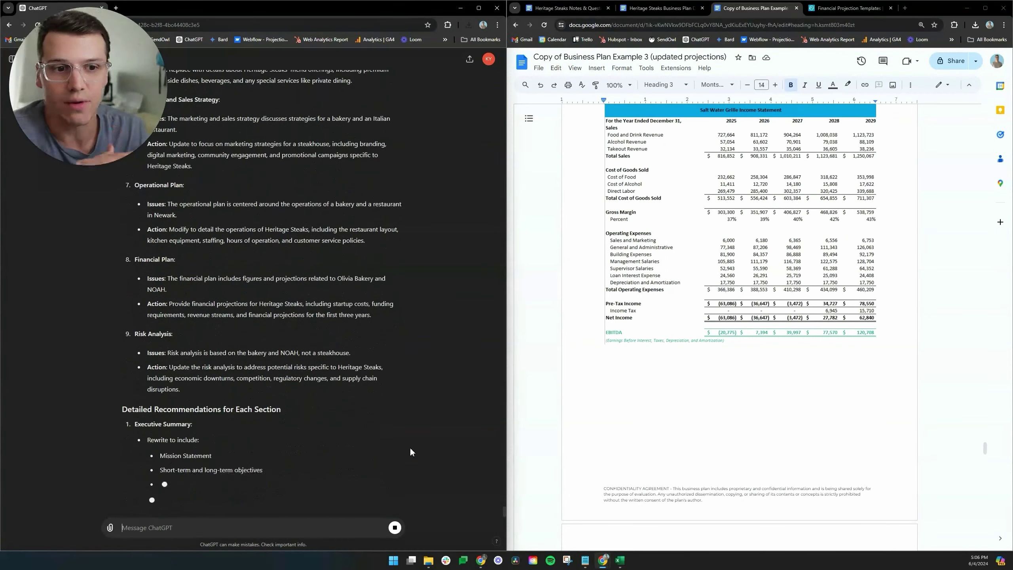
pyautogui.click(395, 528)
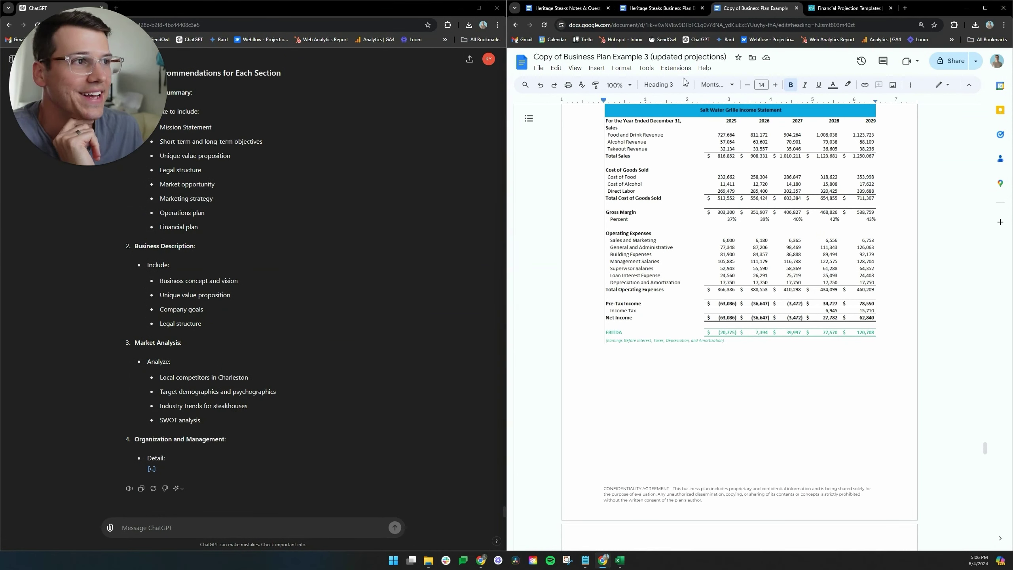
pyautogui.click(670, 8)
pyautogui.scroll(-7, 712, 261)
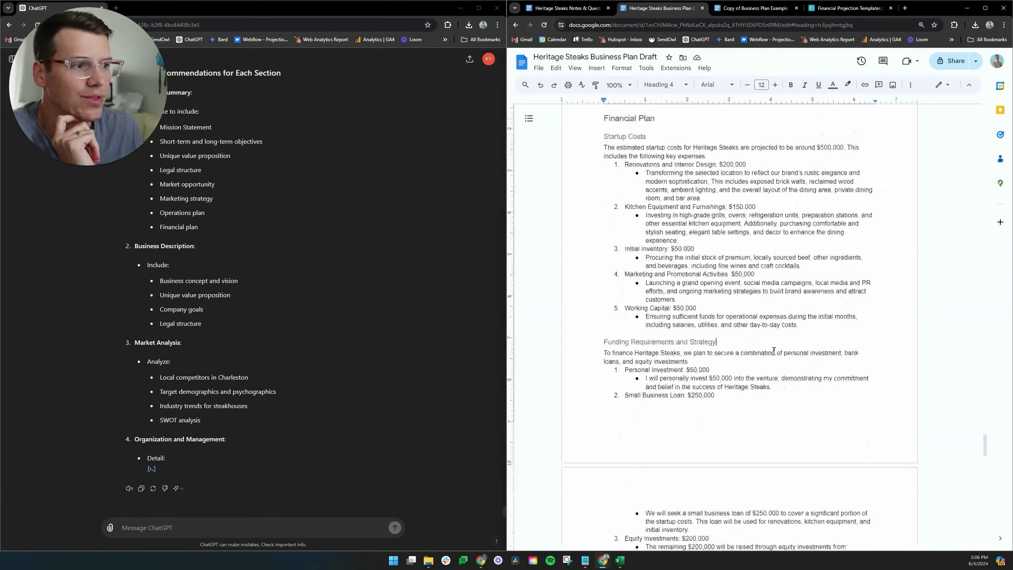